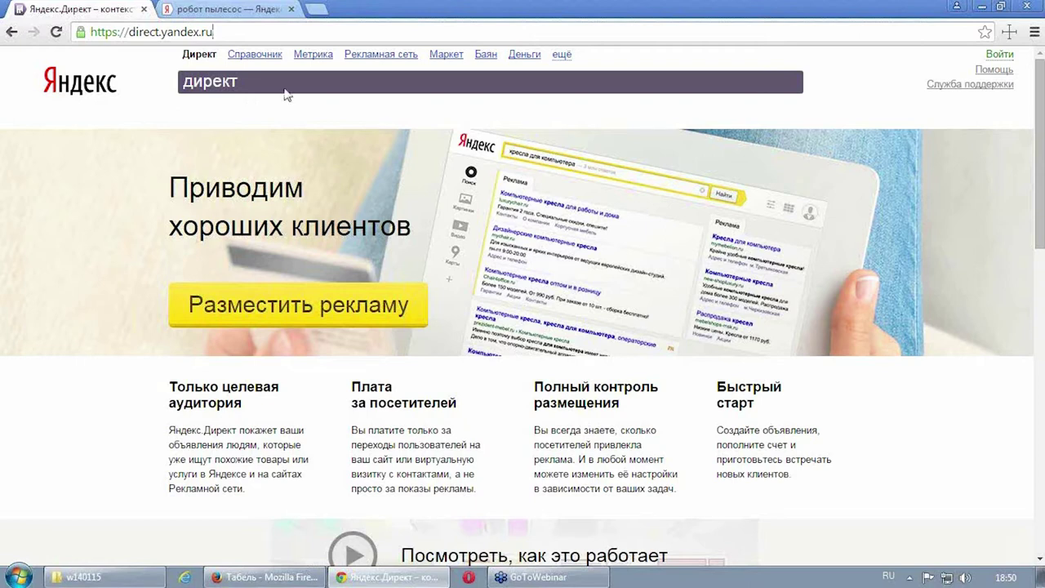
Step: Start placing an ad, then switch from the Вход sign-in box to new-account registration
{"action": "left_click", "coordinate": [564, 57]}
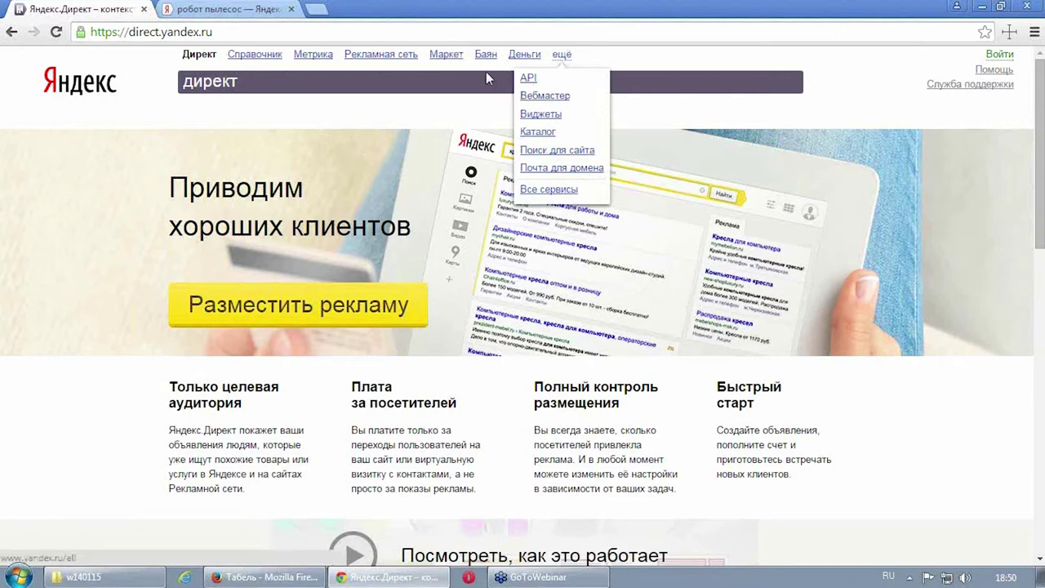
{"action": "left_click", "coordinate": [369, 304]}
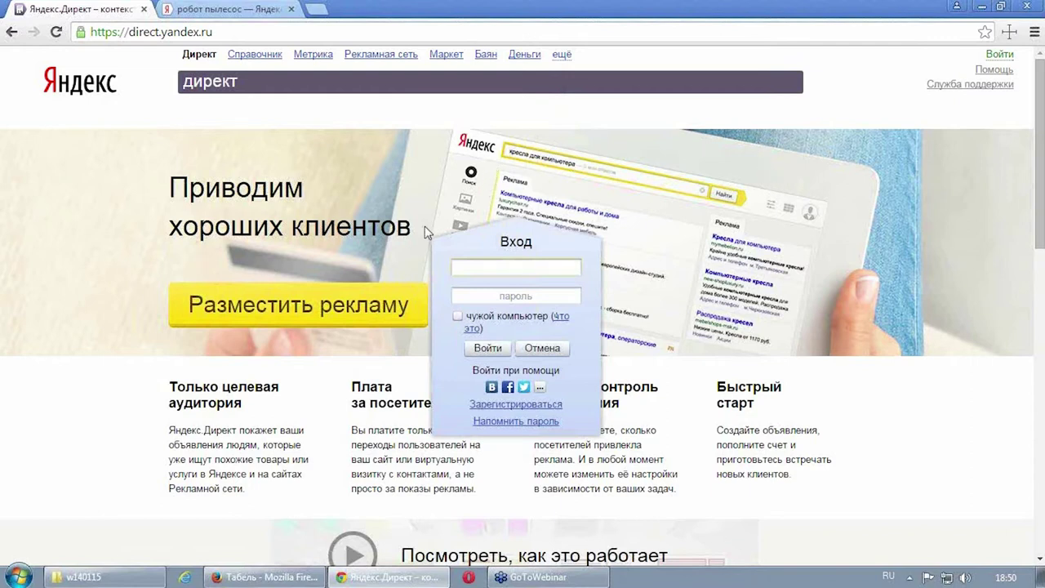
{"action": "left_click", "coordinate": [542, 294]}
{"action": "left_click", "coordinate": [516, 405]}
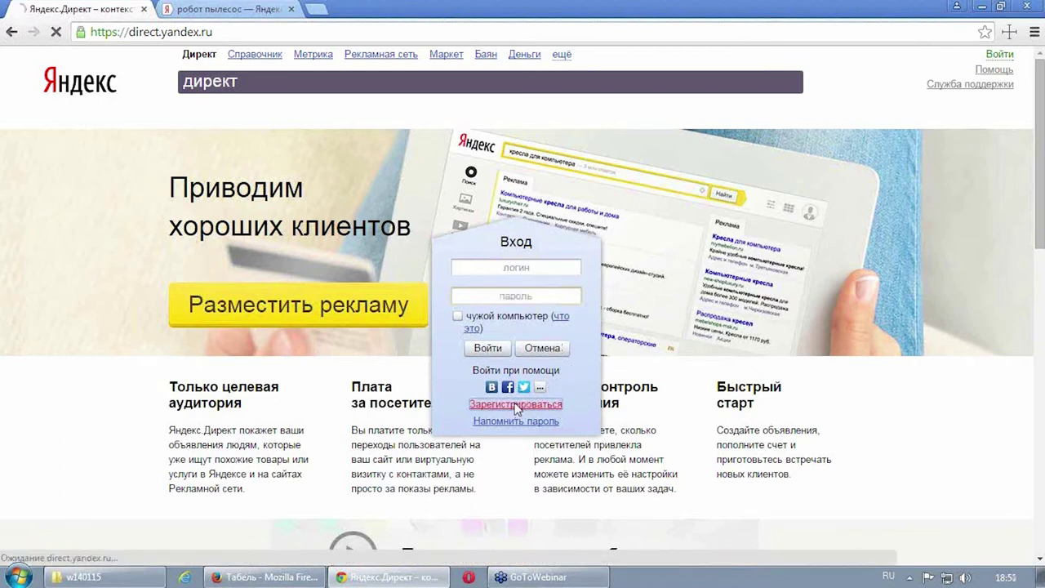
Step: Fill in the first and last name fields of the registration form
{"action": "scroll", "coordinate": [743, 185], "scroll_direction": "down", "scroll_amount": 1}
{"action": "scroll", "coordinate": [760, 196], "scroll_direction": "up", "scroll_amount": 1}
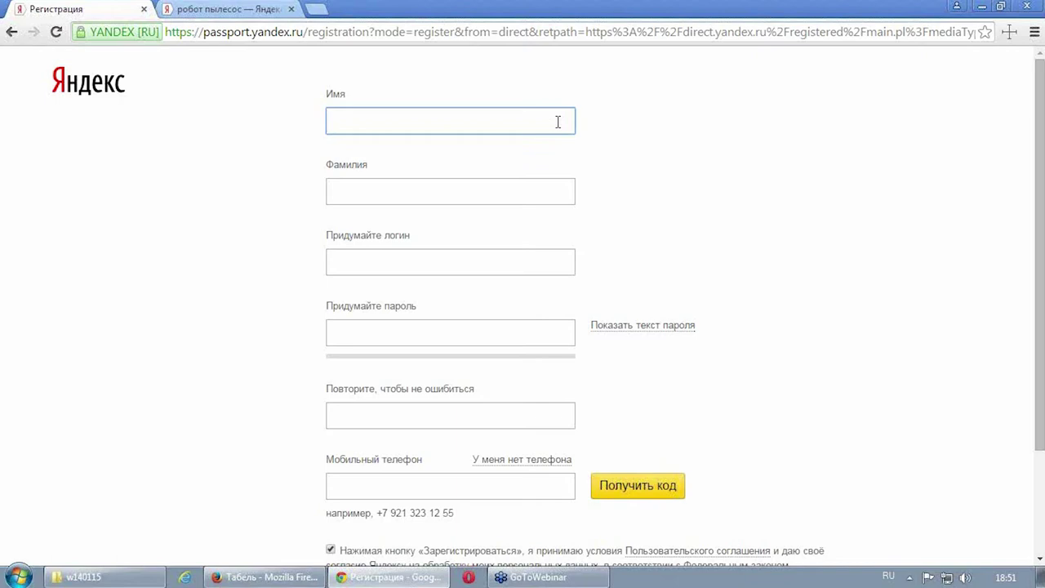
{"action": "type", "text": "Сщтеу"}
{"action": "key", "text": "BackSpace"}
{"action": "key", "text": "BackSpace"}
{"action": "key", "text": "BackSpace"}
{"action": "key", "text": "BackSpace"}
{"action": "key", "text": "BackSpace"}
{"action": "key", "text": "alt+shift"}
{"action": "type", "text": "Context"}
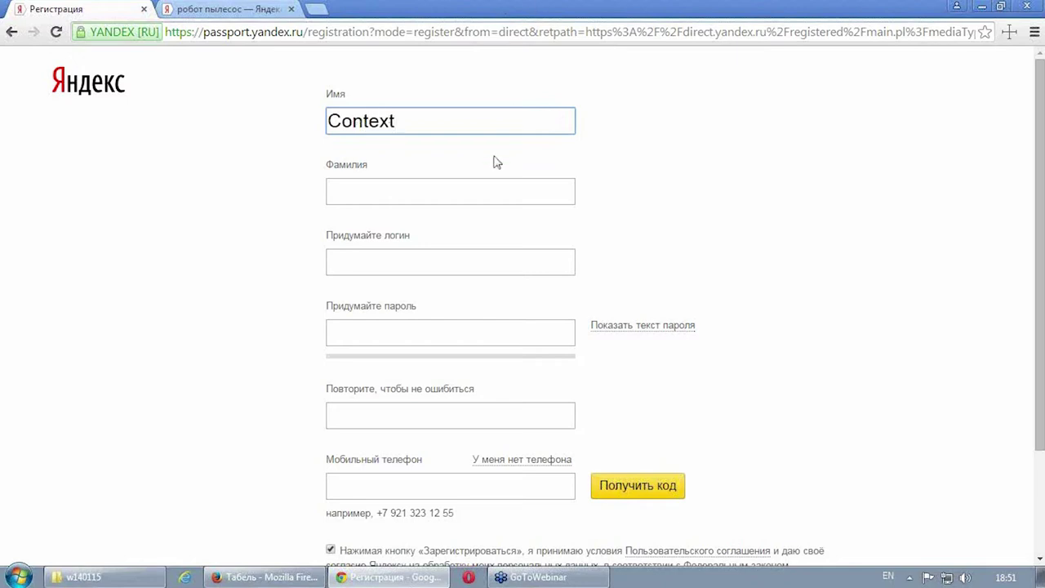
{"action": "left_click", "coordinate": [445, 197]}
{"action": "type", "text": "Direct"}
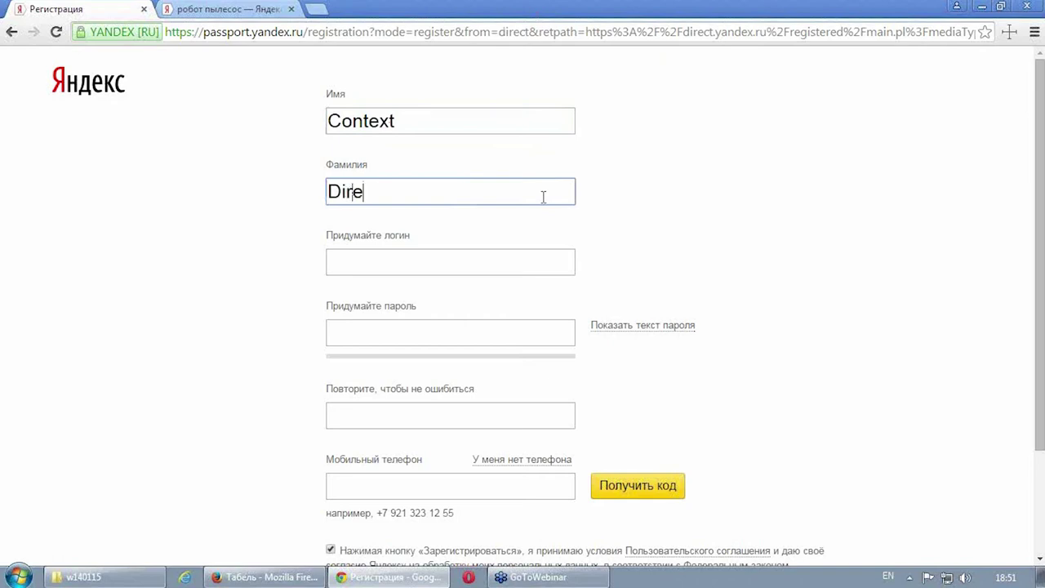
Step: Take a free suggested login, then enter an 8-character password and confirm it
{"action": "left_click", "coordinate": [435, 253]}
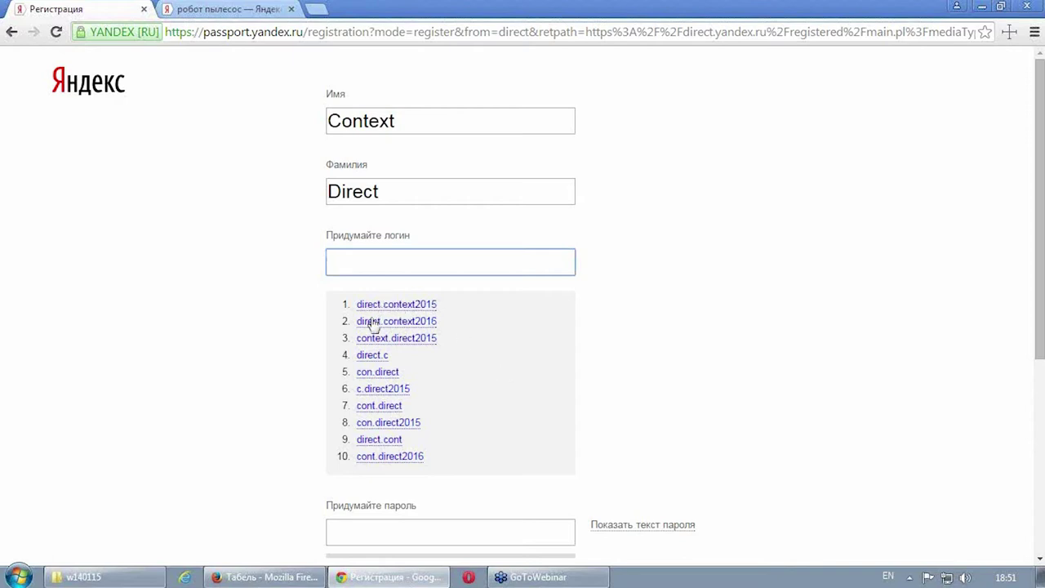
{"action": "left_click", "coordinate": [372, 355]}
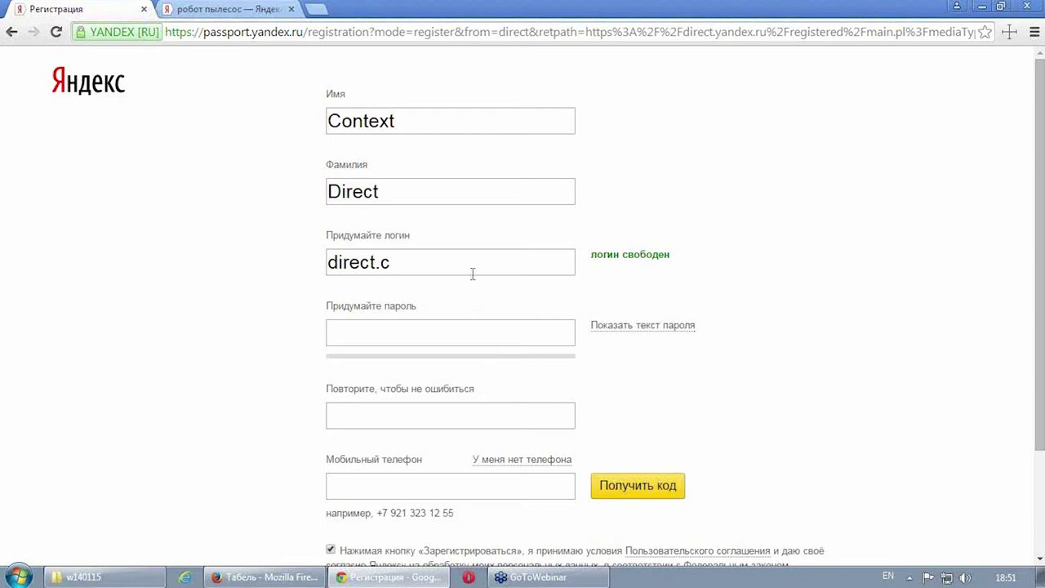
{"action": "left_click", "coordinate": [424, 336]}
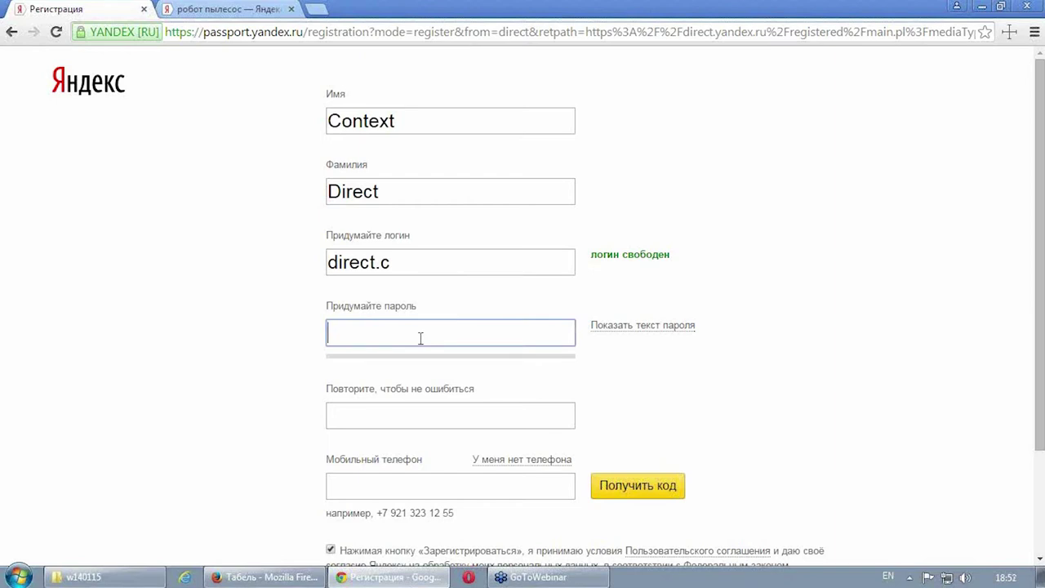
{"action": "type", "text": "••••"}
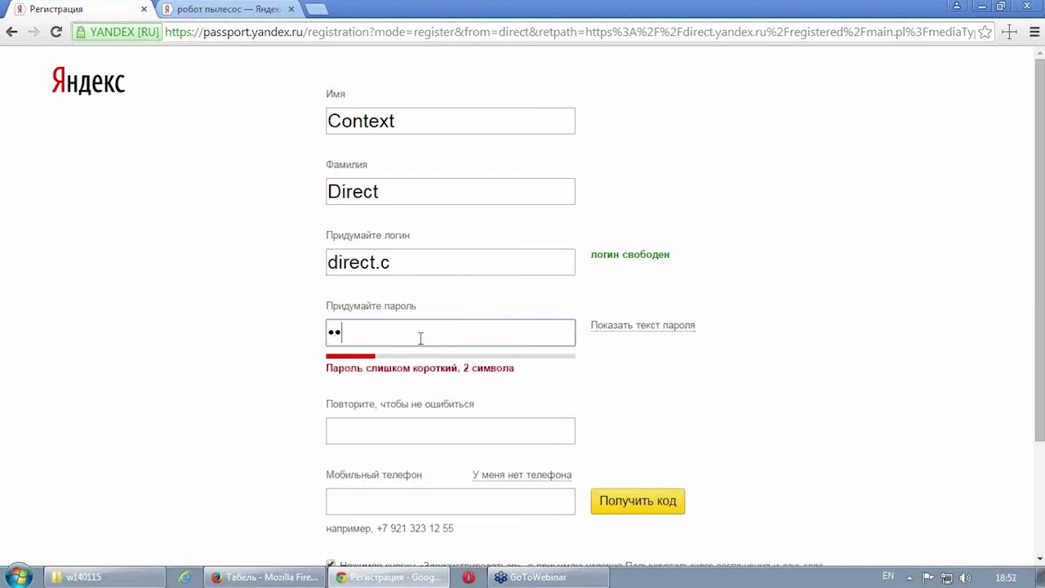
{"action": "type", "text": "••••"}
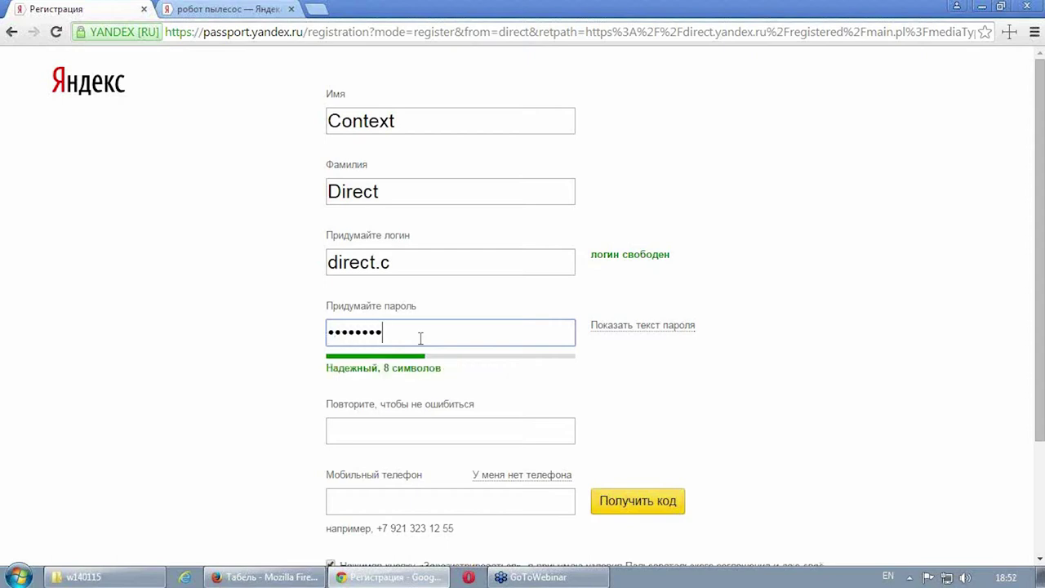
{"action": "left_click", "coordinate": [432, 433]}
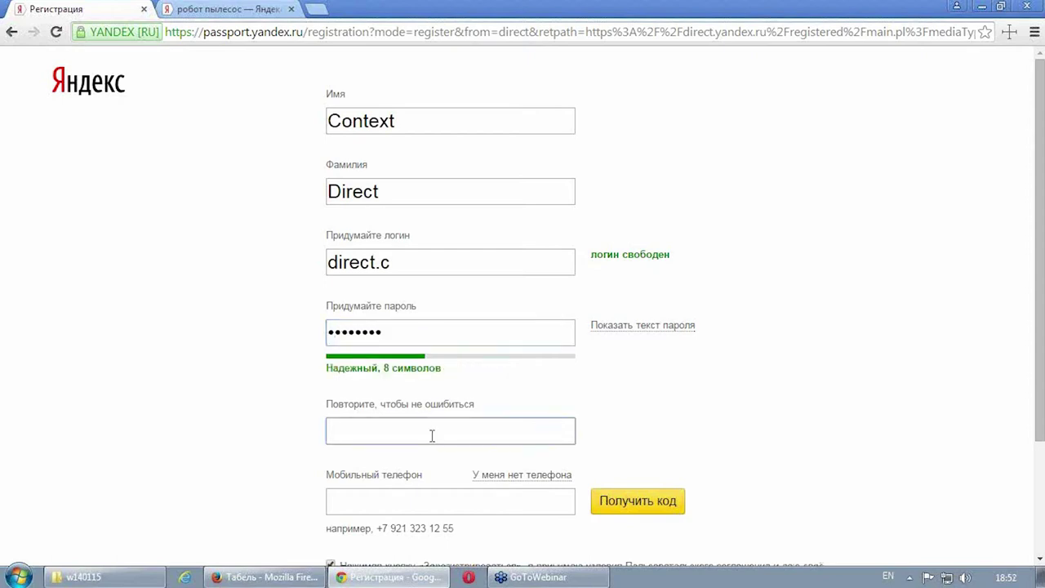
{"action": "type", "text": "••••••••"}
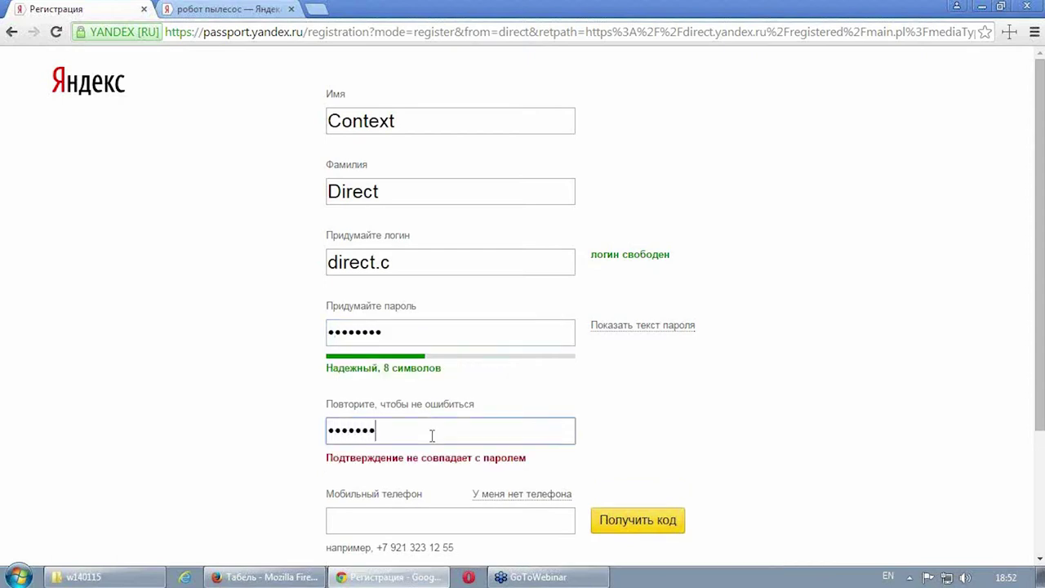
{"action": "scroll", "coordinate": [440, 433], "scroll_direction": "down", "scroll_amount": 2}
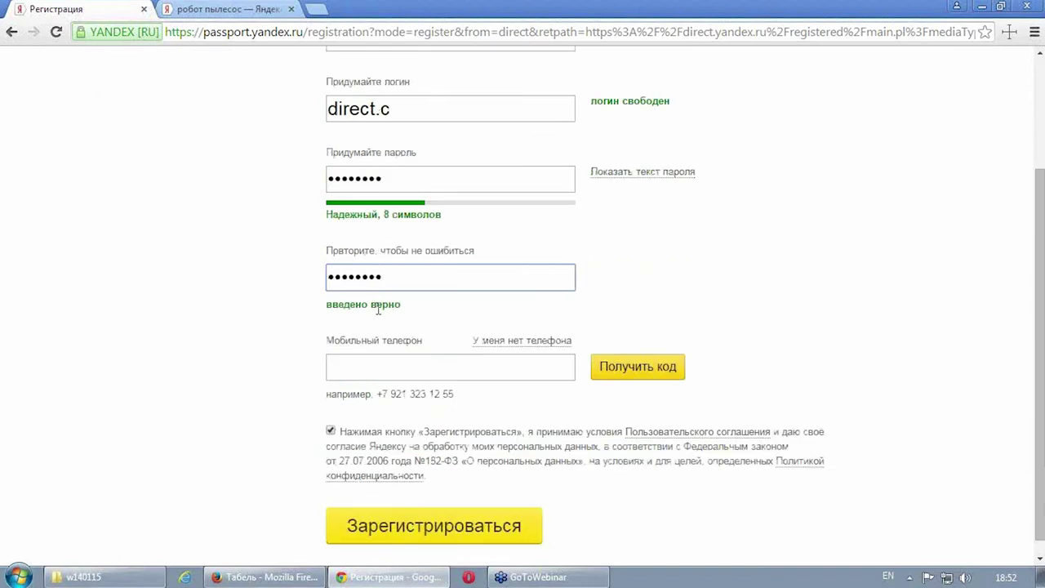
Step: Choose to register without a phone, fill in the captcha characters, and try submitting
{"action": "left_click", "coordinate": [540, 341]}
{"action": "scroll", "coordinate": [572, 400], "scroll_direction": "down", "scroll_amount": 2}
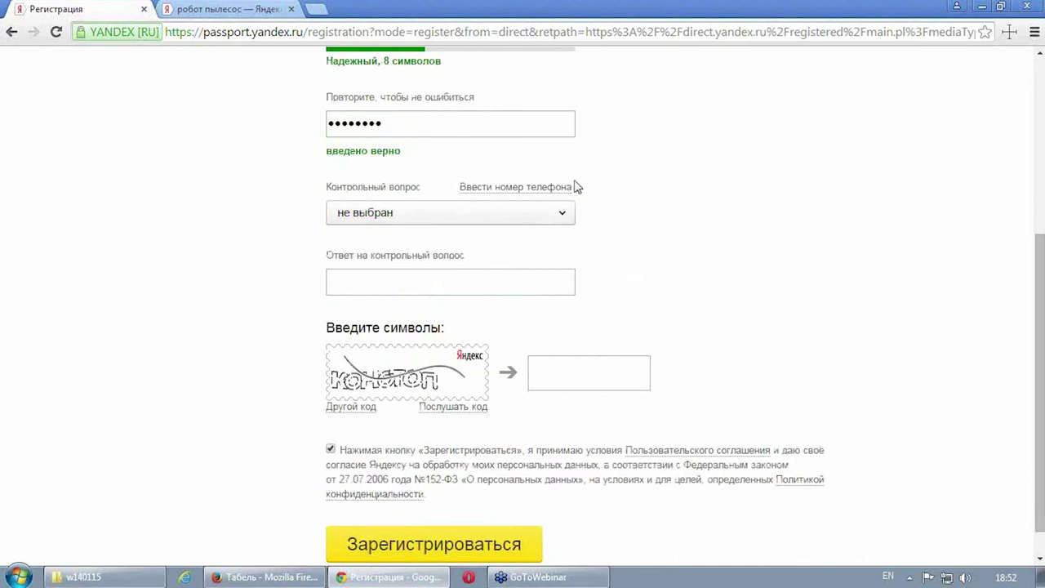
{"action": "left_click", "coordinate": [559, 217]}
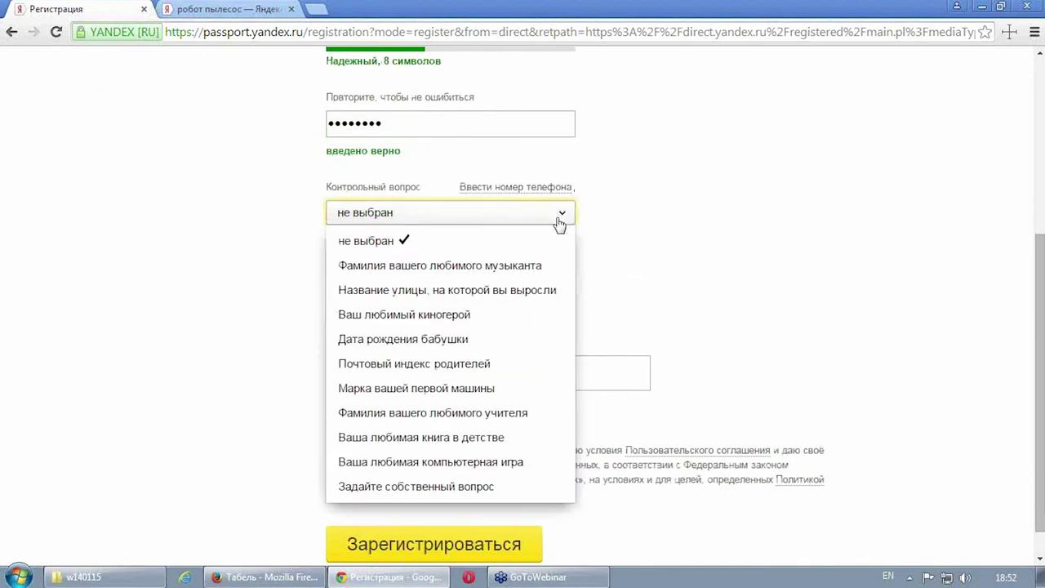
{"action": "left_click", "coordinate": [707, 243]}
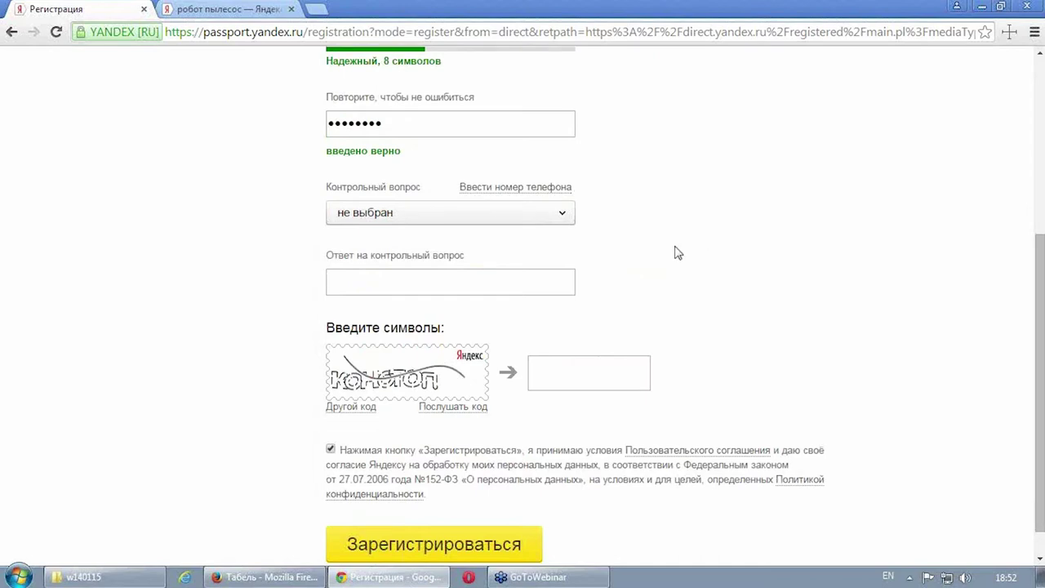
{"action": "left_click", "coordinate": [526, 217]}
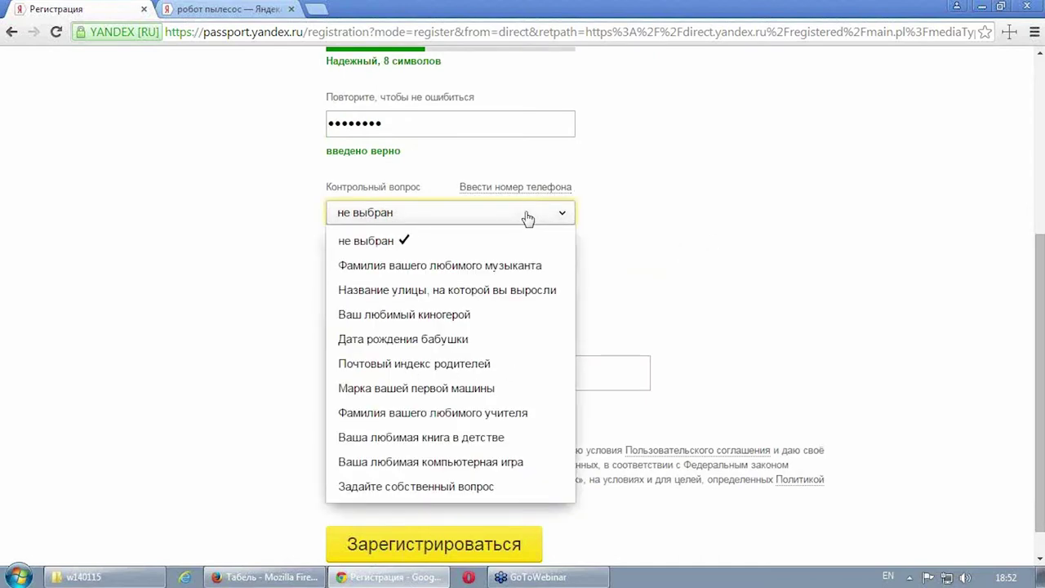
{"action": "left_click", "coordinate": [559, 234]}
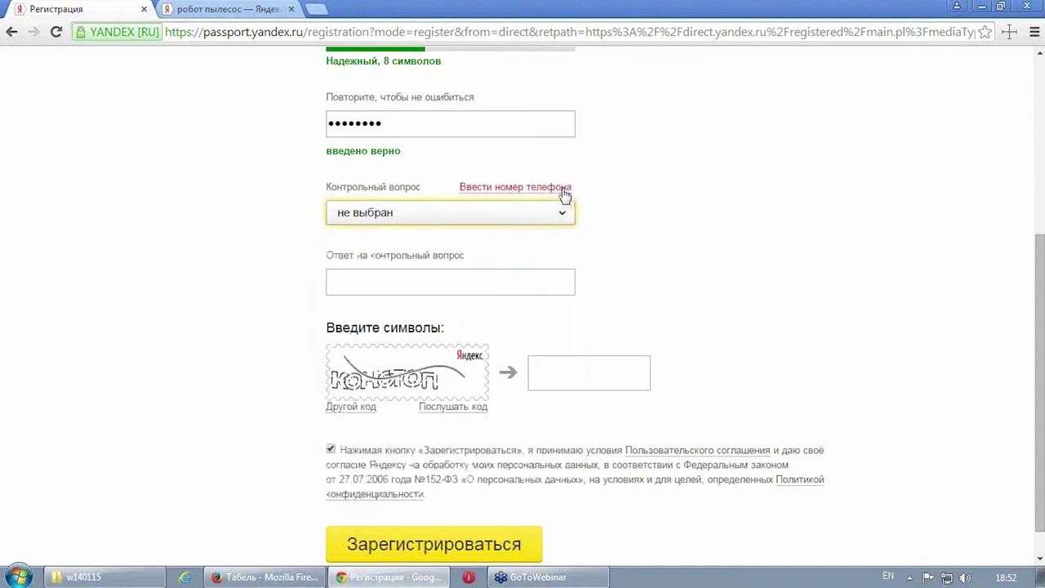
{"action": "left_click", "coordinate": [585, 373]}
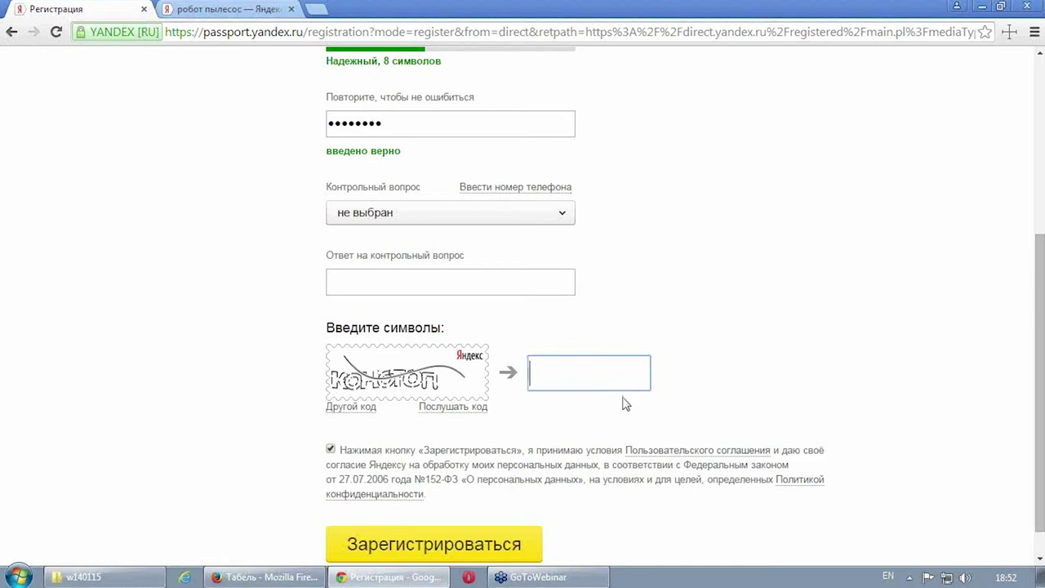
{"action": "key", "text": "alt+shift"}
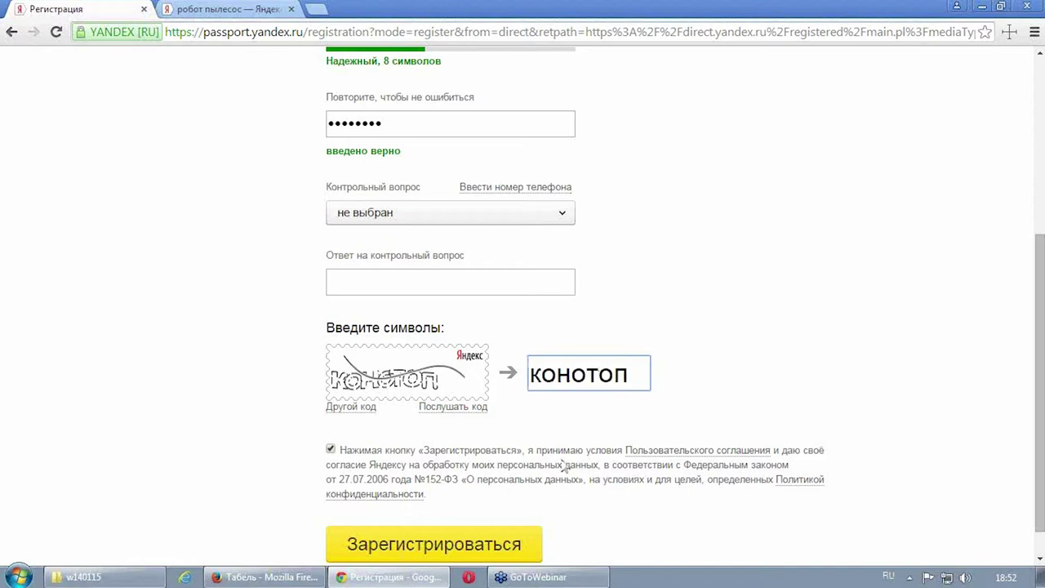
{"action": "left_click", "coordinate": [466, 545]}
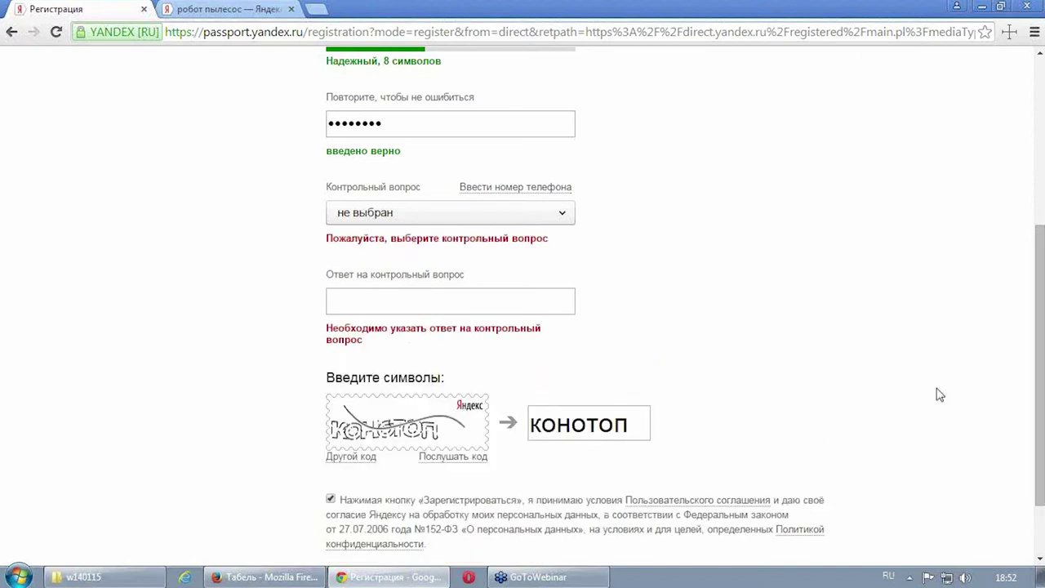
Step: Pick the favourite musician's surname question, enter its answer, and submit the registration
{"action": "left_click", "coordinate": [566, 212]}
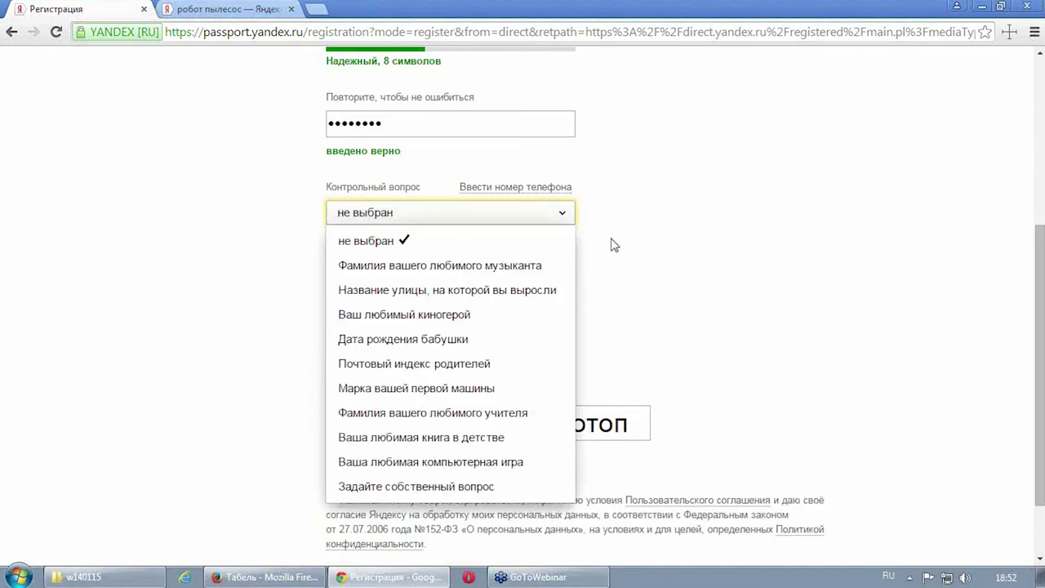
{"action": "left_click", "coordinate": [525, 266]}
{"action": "left_click", "coordinate": [522, 280]}
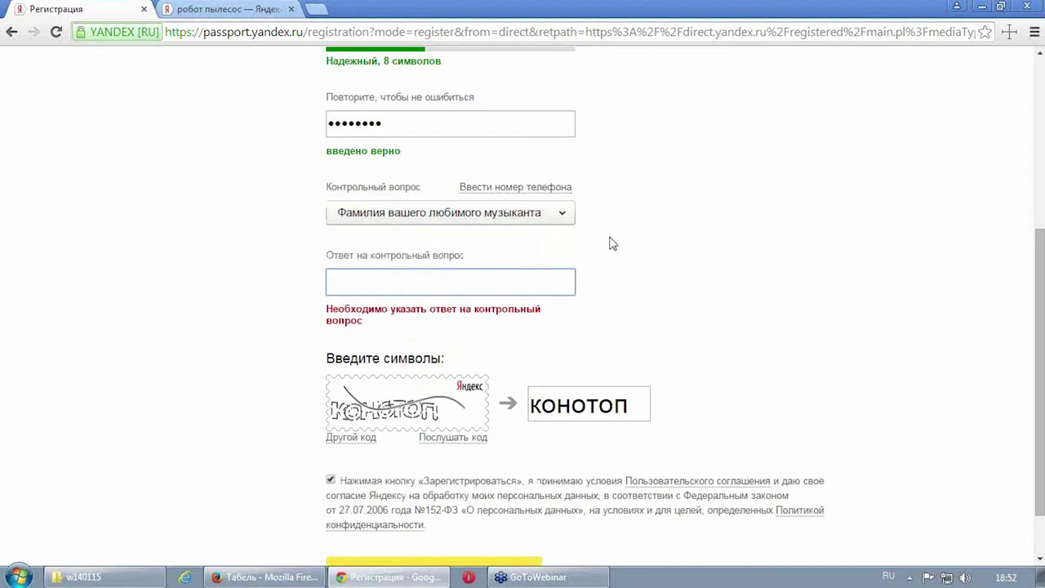
{"action": "key", "text": "BackSpace"}
{"action": "key", "text": "BackSpace"}
{"action": "key", "text": "BackSpace"}
{"action": "key", "text": "BackSpace"}
{"action": "key", "text": "alt+shift"}
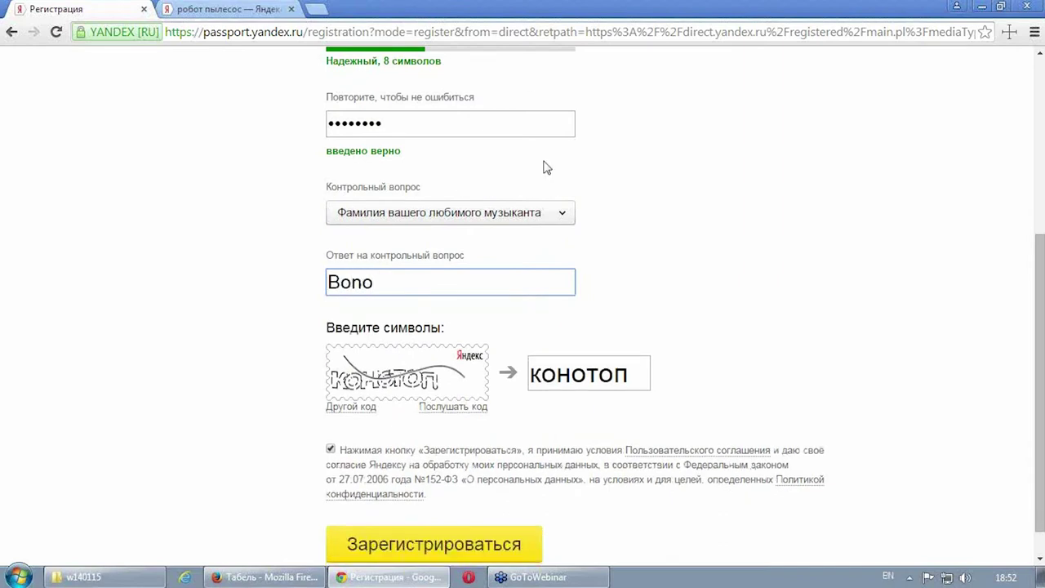
{"action": "scroll", "coordinate": [490, 466], "scroll_direction": "down", "scroll_amount": 1}
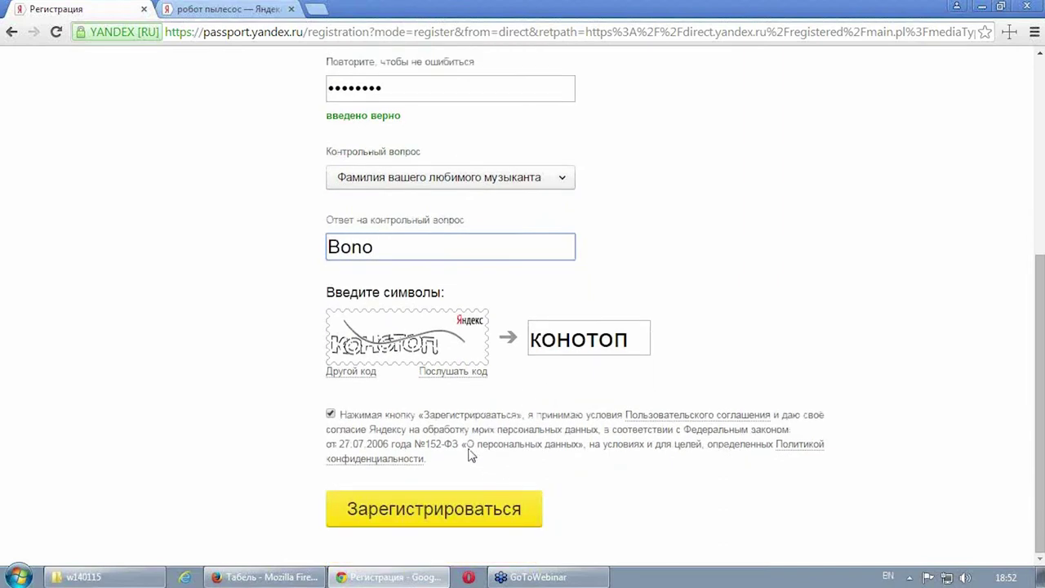
{"action": "left_click", "coordinate": [475, 511]}
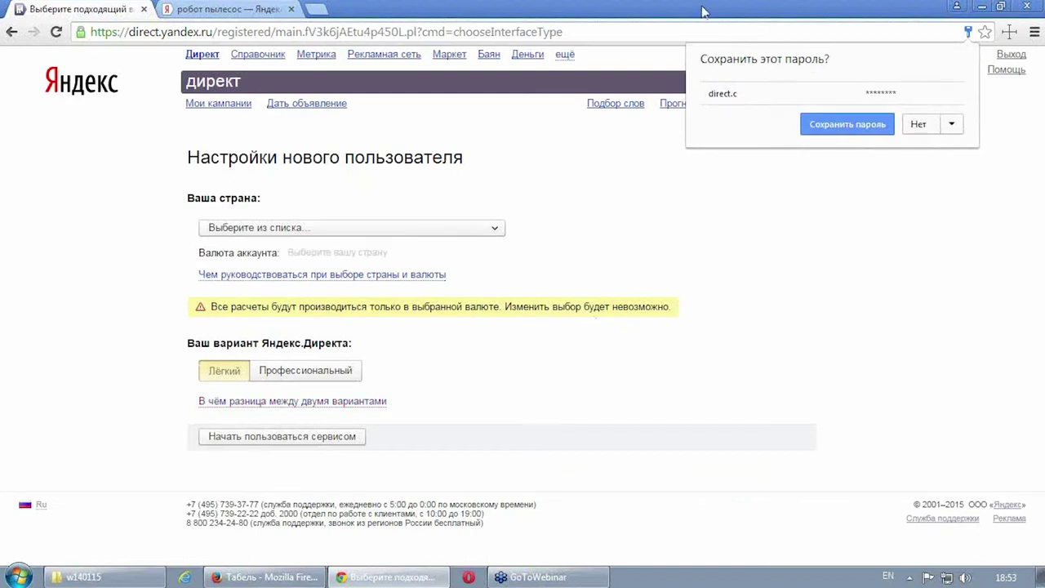
Step: Save the password in the browser, set the country to Россия, and expand the rouble payment details
{"action": "left_click", "coordinate": [867, 127]}
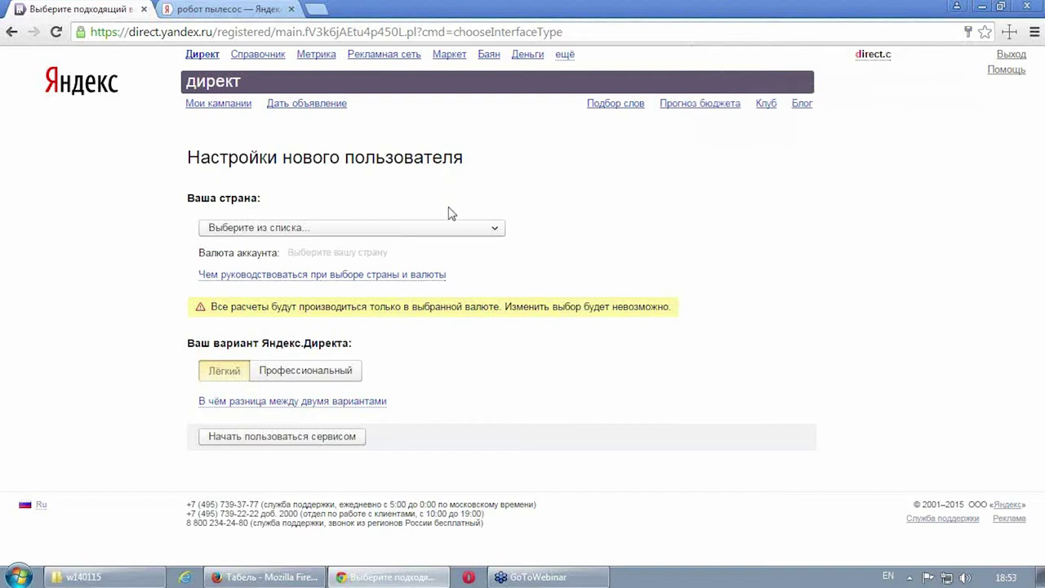
{"action": "left_click", "coordinate": [494, 232]}
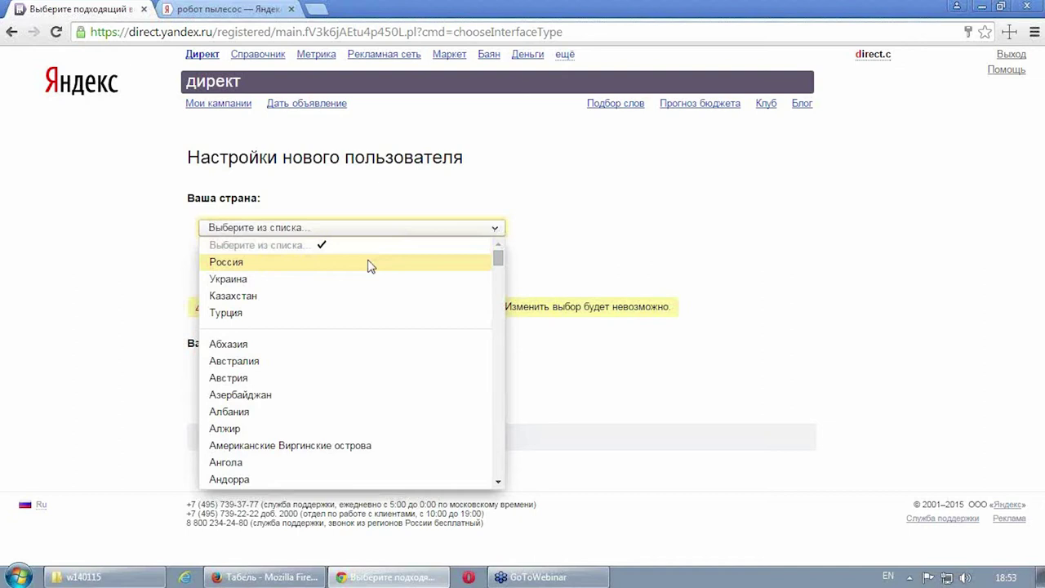
{"action": "left_click", "coordinate": [370, 266]}
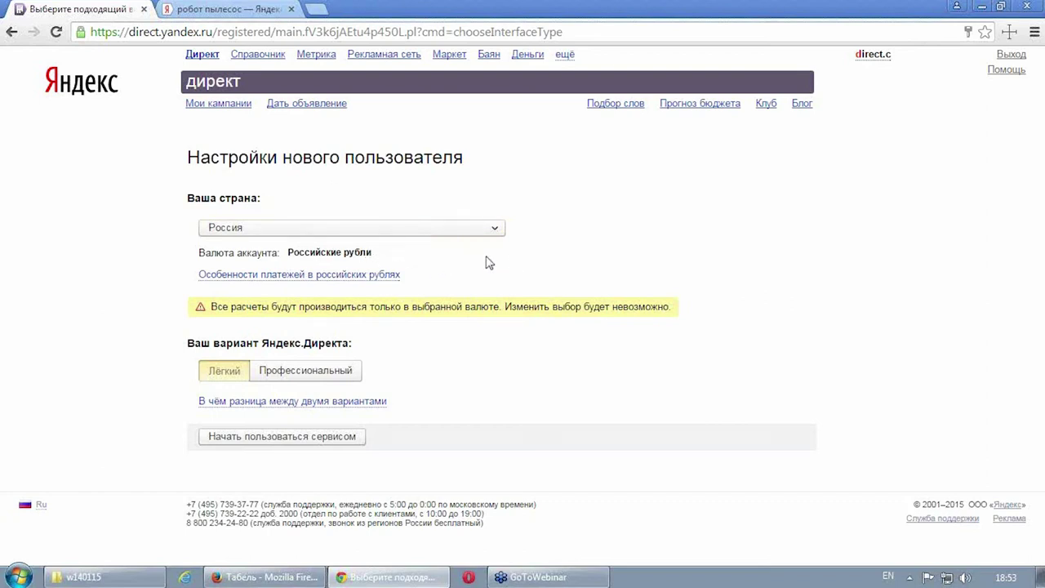
{"action": "left_click", "coordinate": [352, 278]}
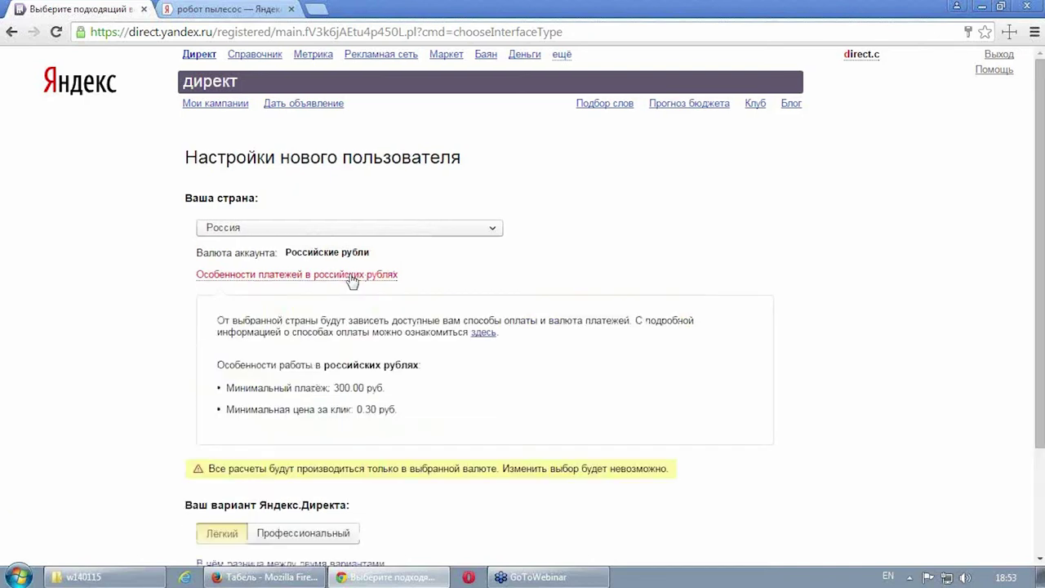
Step: Select the Профессиональный variant and review the Лёгкий vs Профессиональный comparison table
{"action": "scroll", "coordinate": [645, 278], "scroll_direction": "down", "scroll_amount": 1}
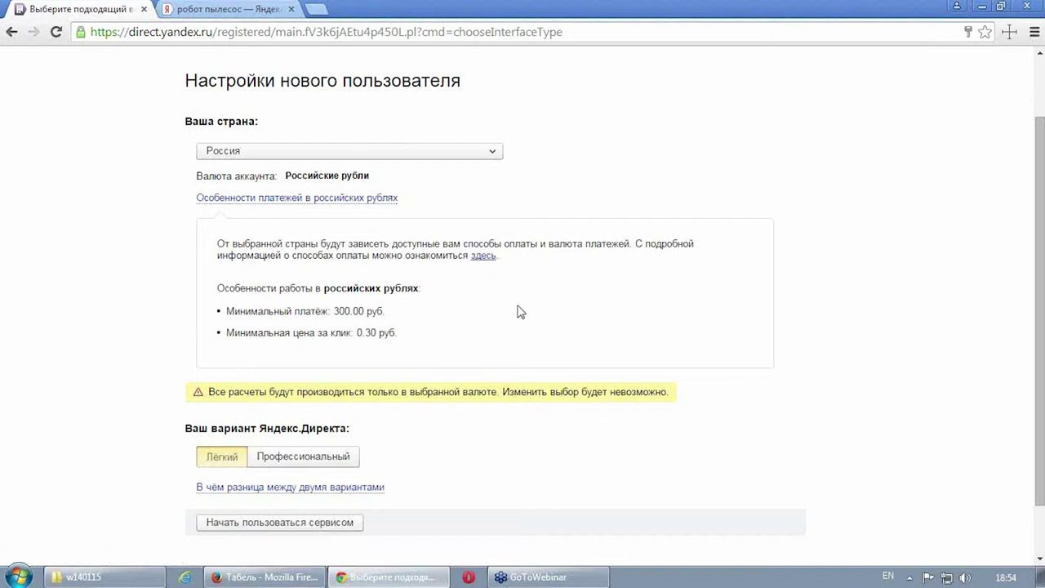
{"action": "scroll", "coordinate": [466, 354], "scroll_direction": "down", "scroll_amount": 1}
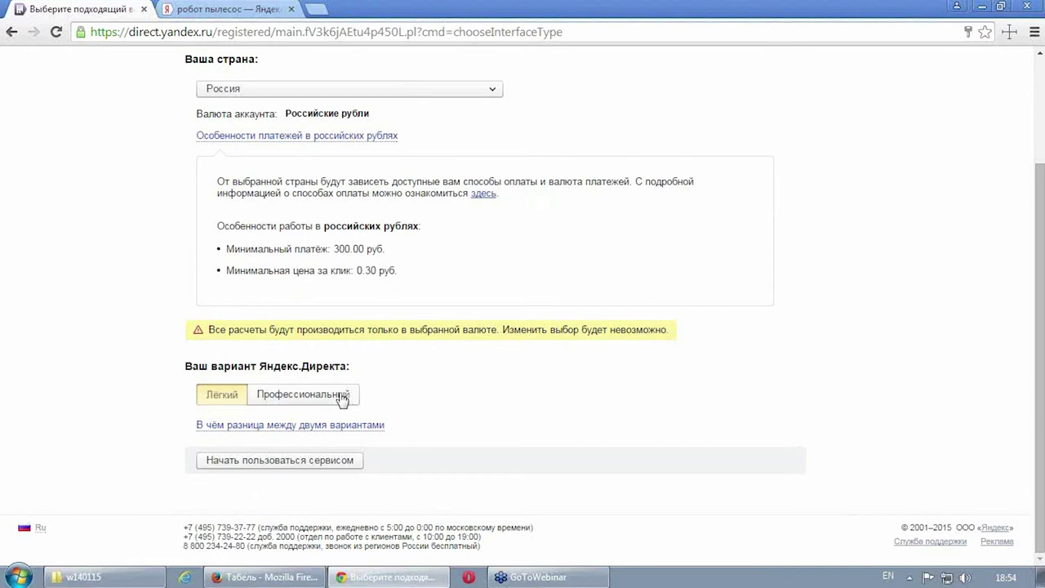
{"action": "left_click", "coordinate": [342, 397]}
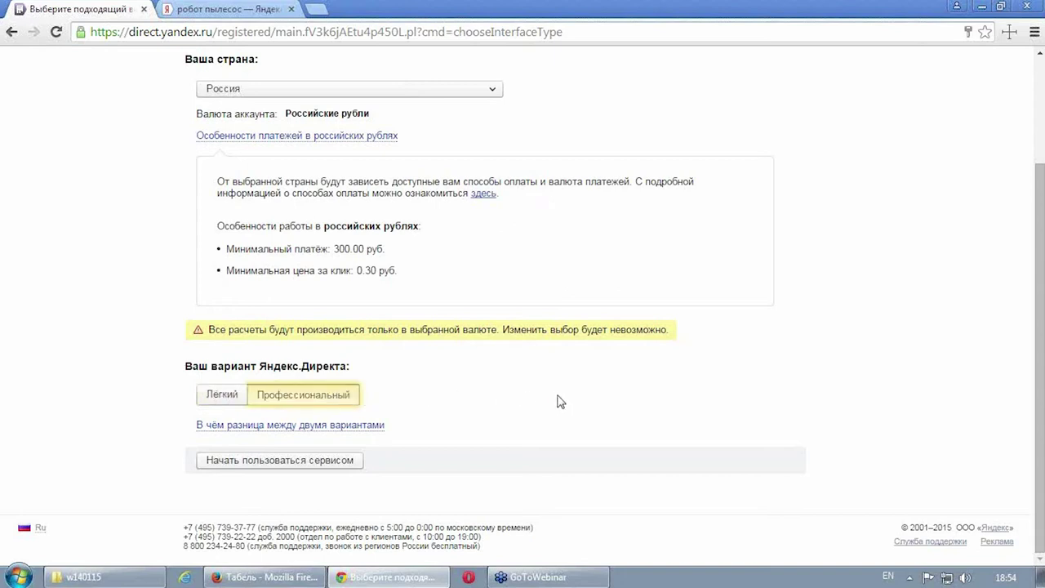
{"action": "left_click", "coordinate": [357, 424]}
{"action": "scroll", "coordinate": [555, 392], "scroll_direction": "down", "scroll_amount": 2}
{"action": "scroll", "coordinate": [553, 393], "scroll_direction": "down", "scroll_amount": 2}
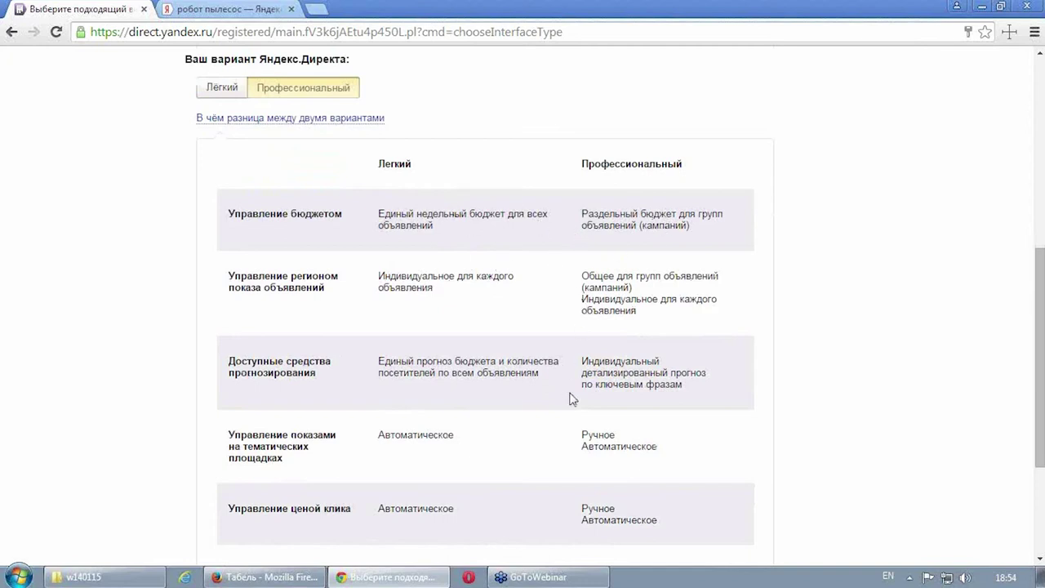
{"action": "scroll", "coordinate": [592, 410], "scroll_direction": "down", "scroll_amount": 3}
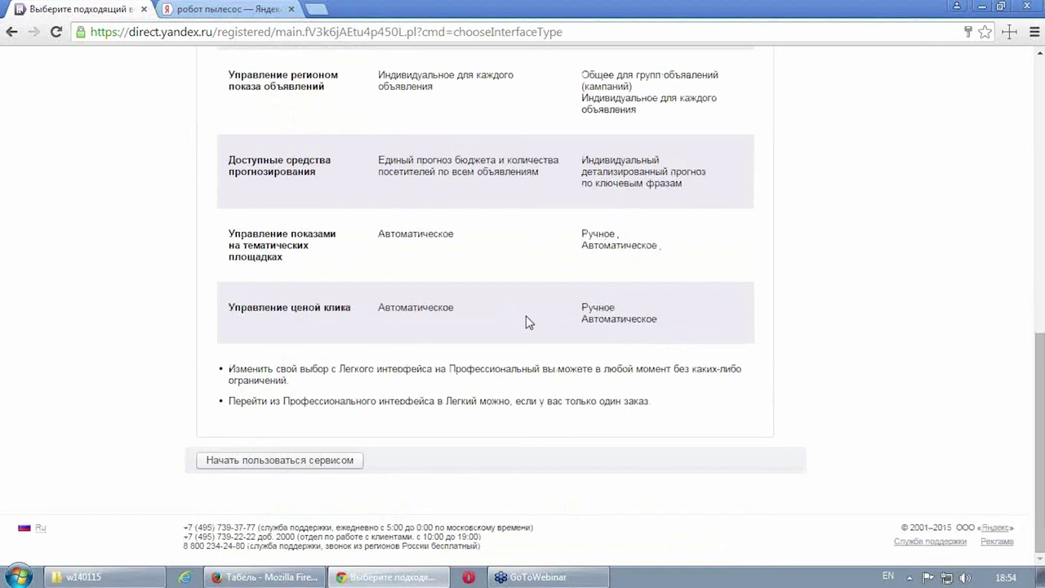
{"action": "scroll", "coordinate": [527, 322], "scroll_direction": "up", "scroll_amount": 3}
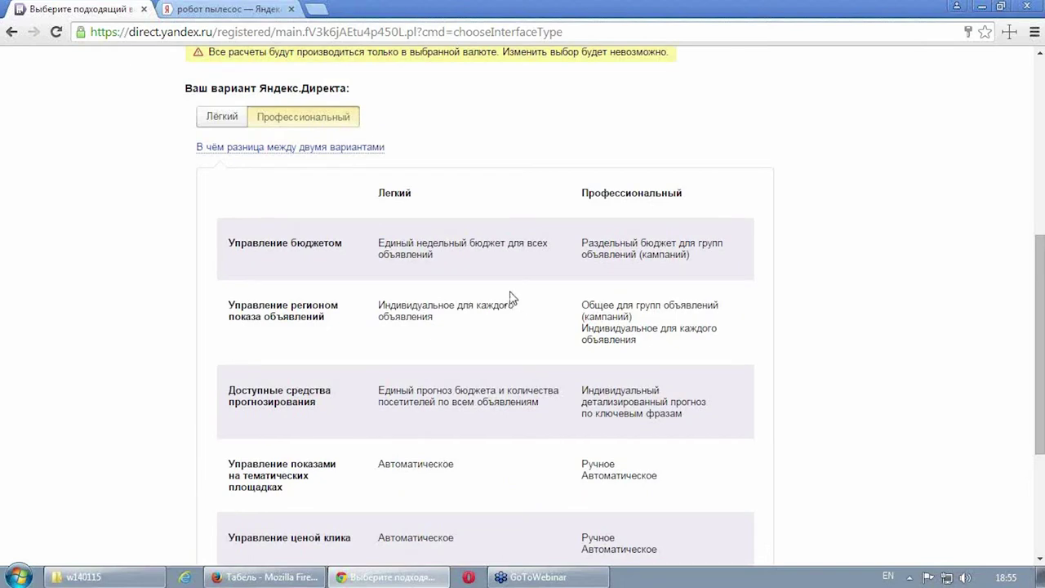
{"action": "scroll", "coordinate": [641, 224], "scroll_direction": "down", "scroll_amount": 1}
{"action": "scroll", "coordinate": [501, 245], "scroll_direction": "up", "scroll_amount": 2}
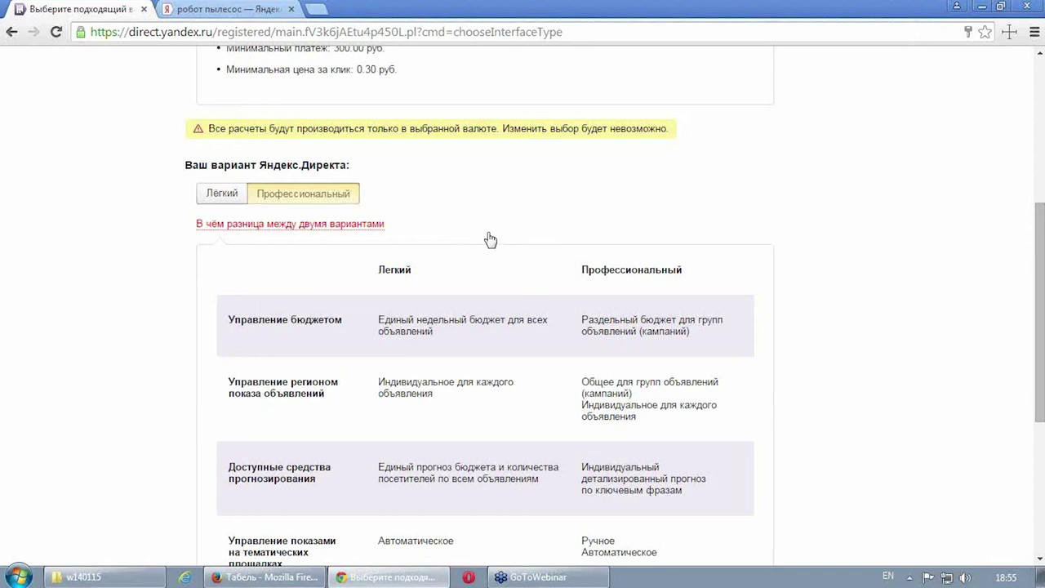
{"action": "scroll", "coordinate": [490, 239], "scroll_direction": "down", "scroll_amount": 4}
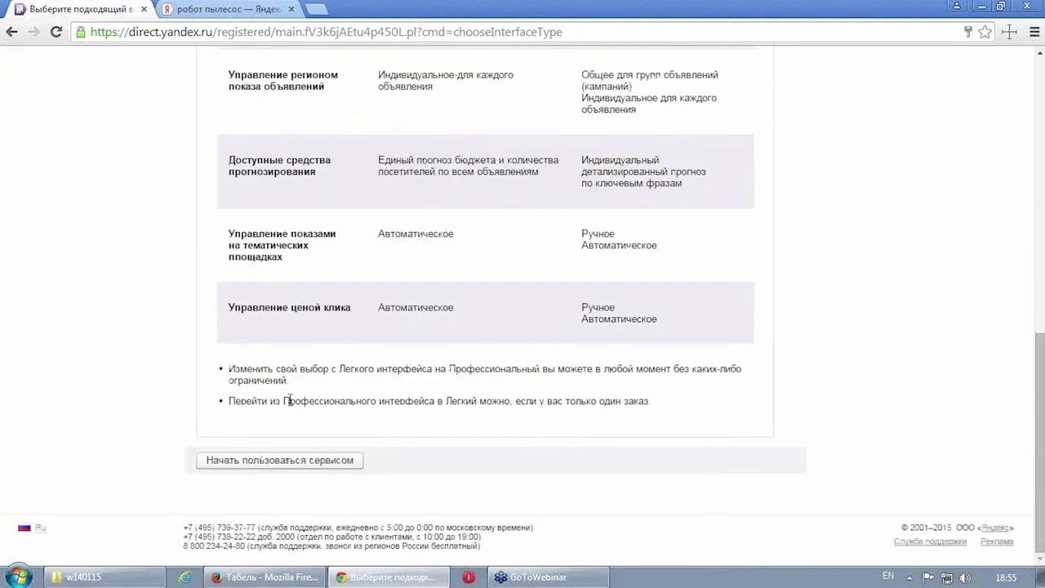
Step: Start using the service and look over the step 1 form for campaign Новая
{"action": "left_click", "coordinate": [301, 464]}
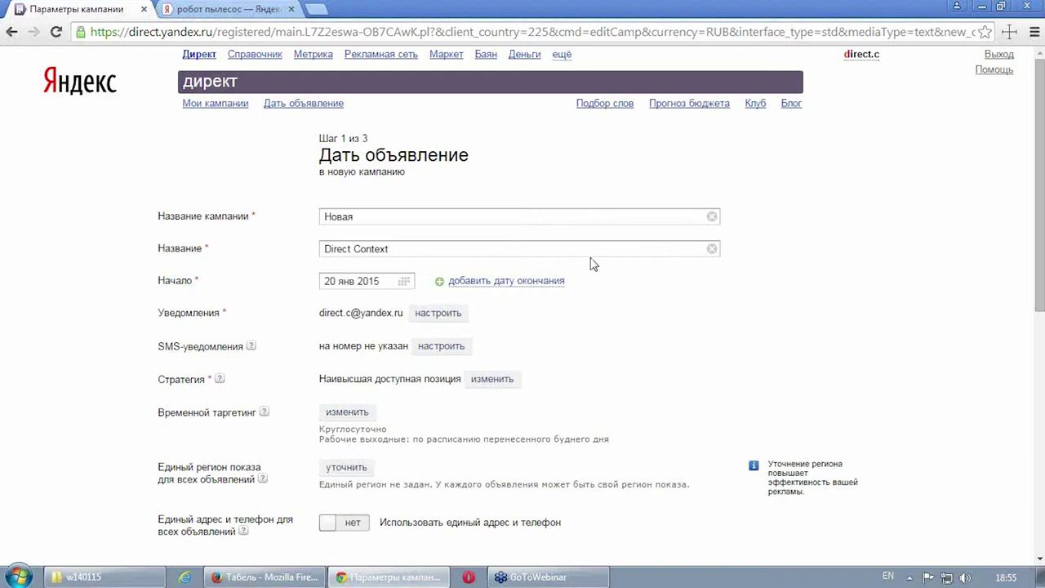
{"action": "mouse_move", "coordinate": [374, 140]}
{"action": "left_mouse_down"}
{"action": "mouse_move", "coordinate": [319, 140]}
{"action": "mouse_move", "coordinate": [383, 131]}
{"action": "left_mouse_up"}
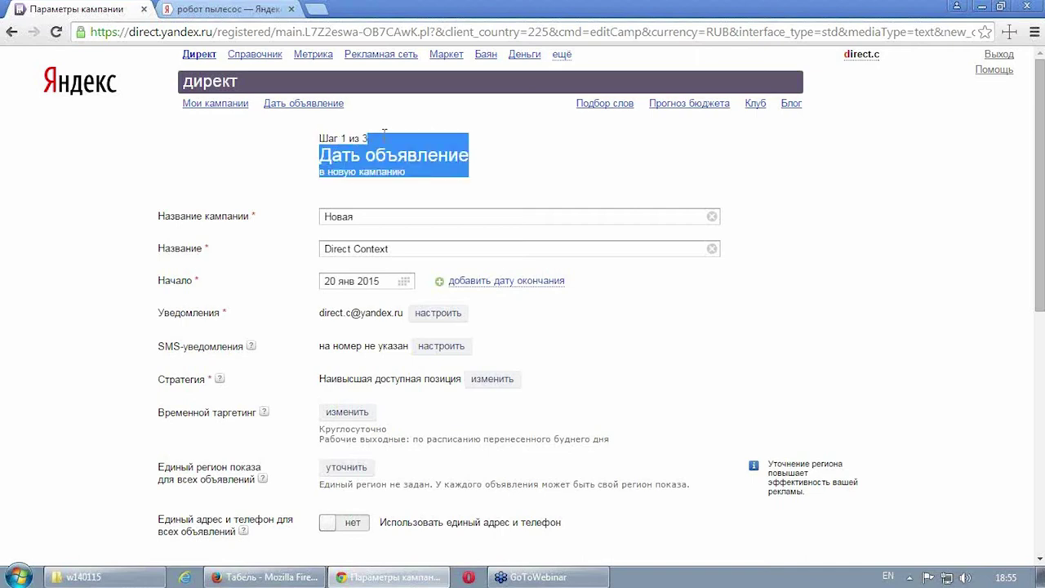
{"action": "left_click", "coordinate": [384, 138]}
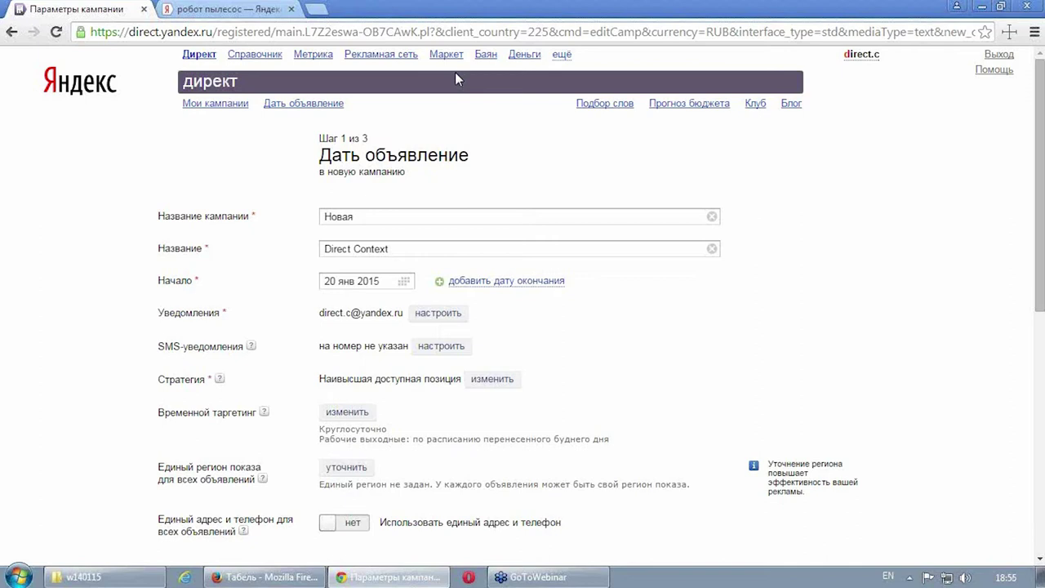
{"action": "left_click_drag", "start_coordinate": [320, 155], "coordinate": [490, 168]}
{"action": "left_click", "coordinate": [493, 170]}
{"action": "scroll", "coordinate": [480, 275], "scroll_direction": "down", "scroll_amount": 4}
{"action": "scroll", "coordinate": [336, 314], "scroll_direction": "down", "scroll_amount": 3}
{"action": "scroll", "coordinate": [331, 380], "scroll_direction": "up", "scroll_amount": 7}
{"action": "scroll", "coordinate": [470, 176], "scroll_direction": "down", "scroll_amount": 5}
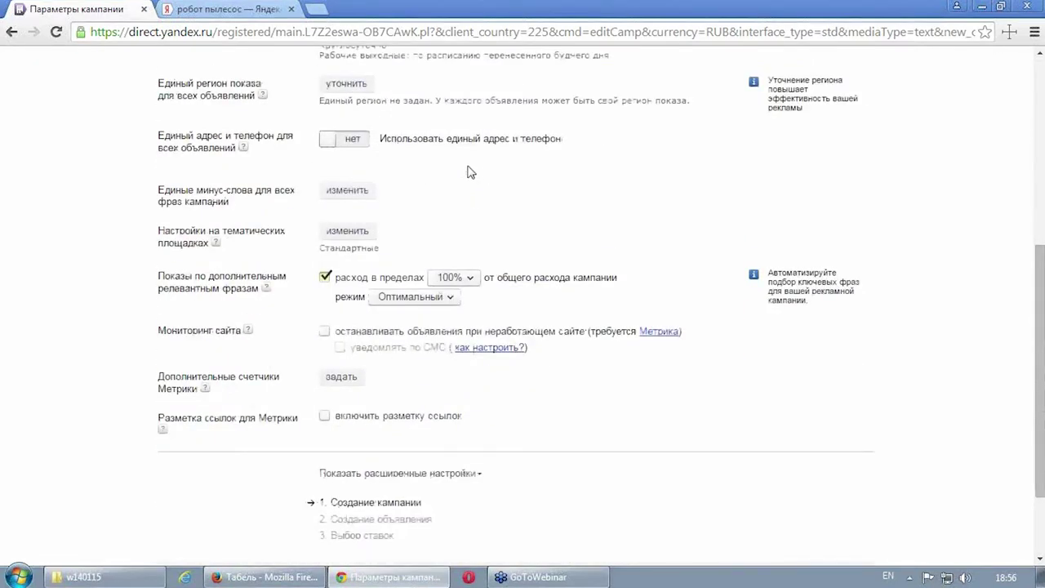
{"action": "scroll", "coordinate": [450, 216], "scroll_direction": "down", "scroll_amount": 3}
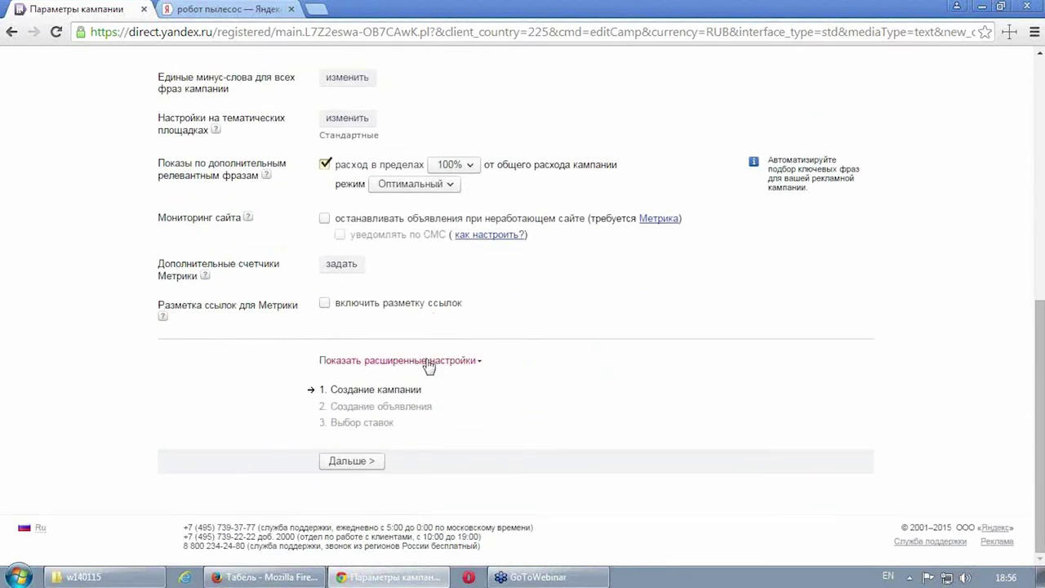
Step: Reveal the advanced campaign settings, then go to the campaigns list
{"action": "left_click", "coordinate": [430, 363]}
{"action": "scroll", "coordinate": [662, 350], "scroll_direction": "down", "scroll_amount": 3}
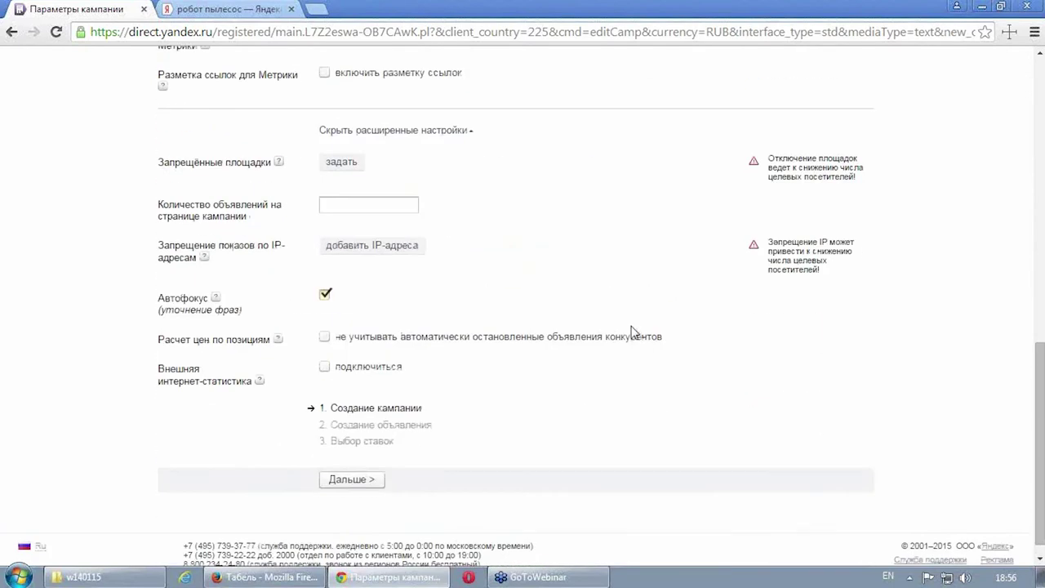
{"action": "scroll", "coordinate": [633, 331], "scroll_direction": "up", "scroll_amount": 15}
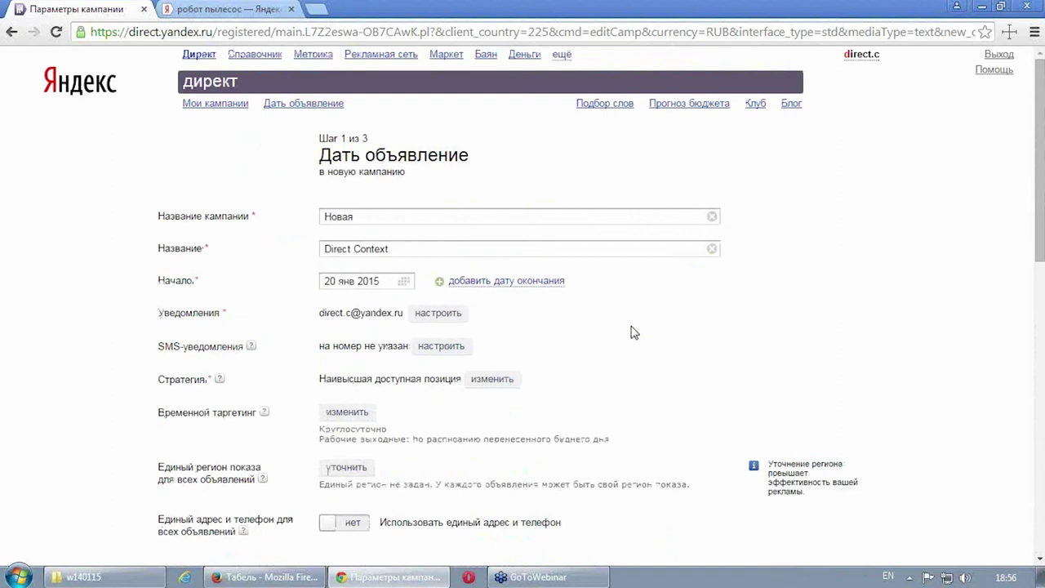
{"action": "scroll", "coordinate": [645, 331], "scroll_direction": "down", "scroll_amount": 15}
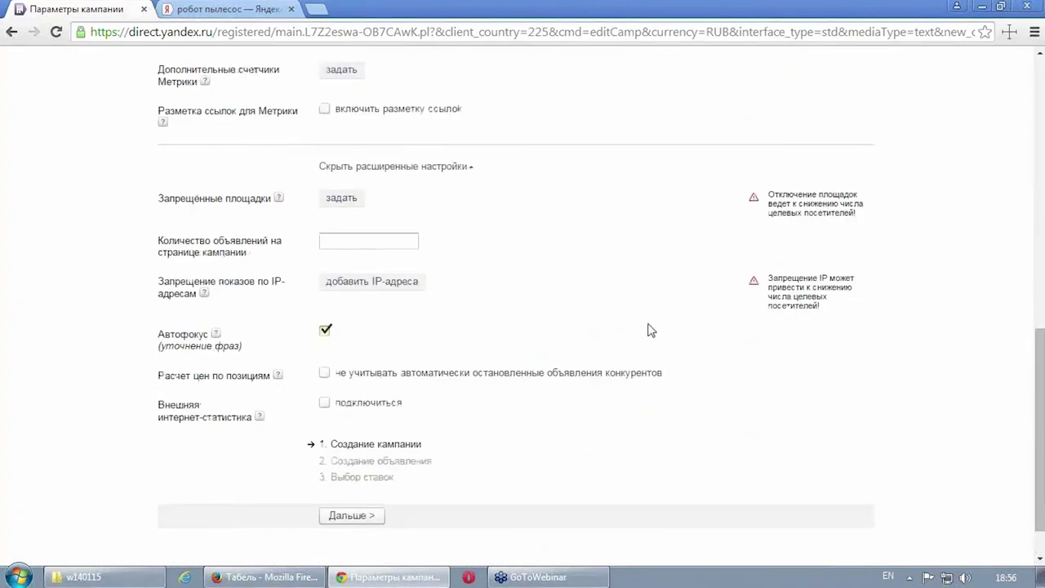
{"action": "scroll", "coordinate": [531, 313], "scroll_direction": "up", "scroll_amount": 15}
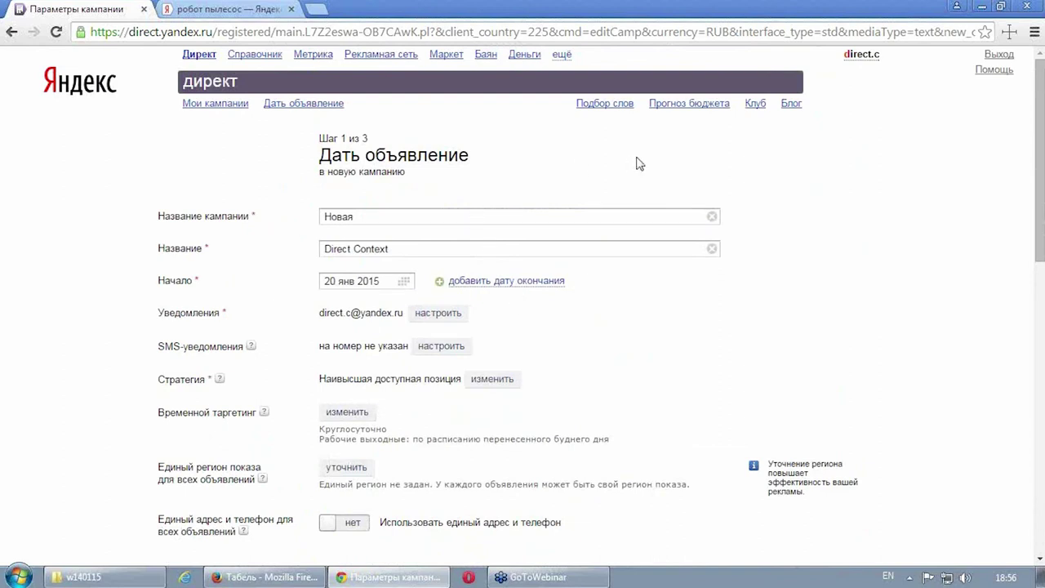
{"action": "left_click", "coordinate": [218, 106]}
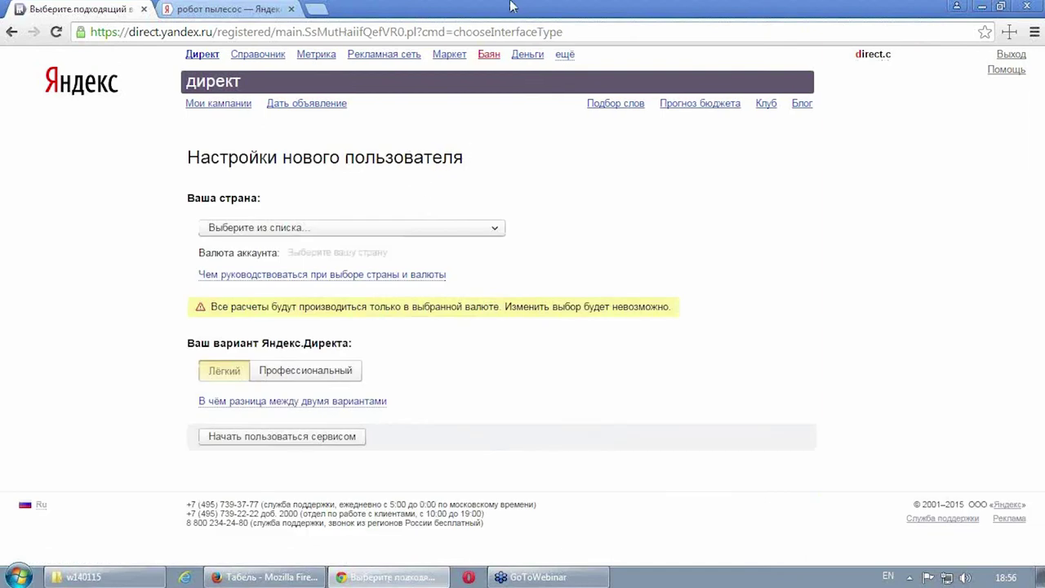
Step: Set the country to Россия again, choose Профессиональный, and start using the service
{"action": "left_click", "coordinate": [331, 227]}
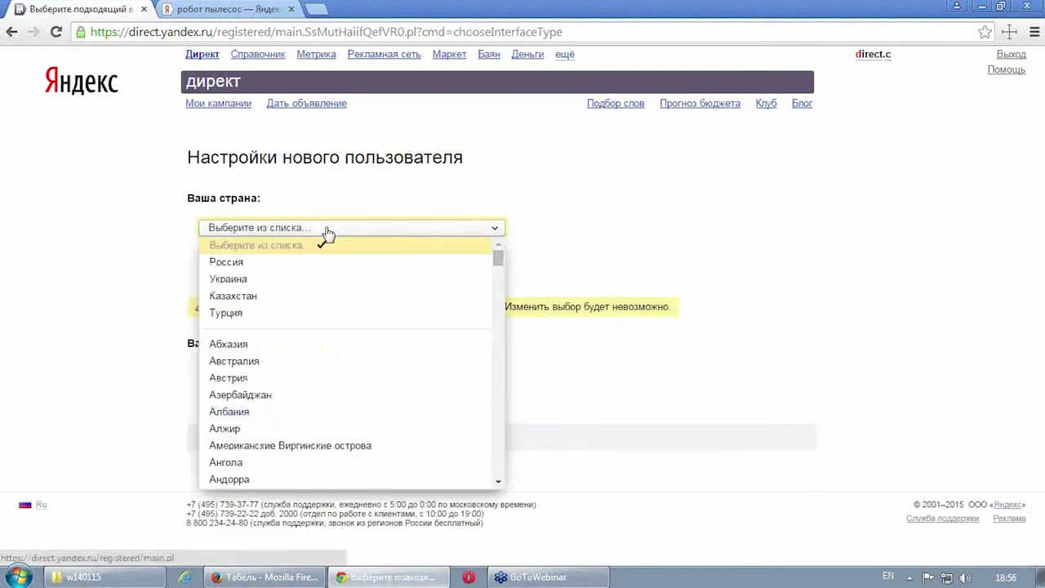
{"action": "left_click", "coordinate": [287, 263]}
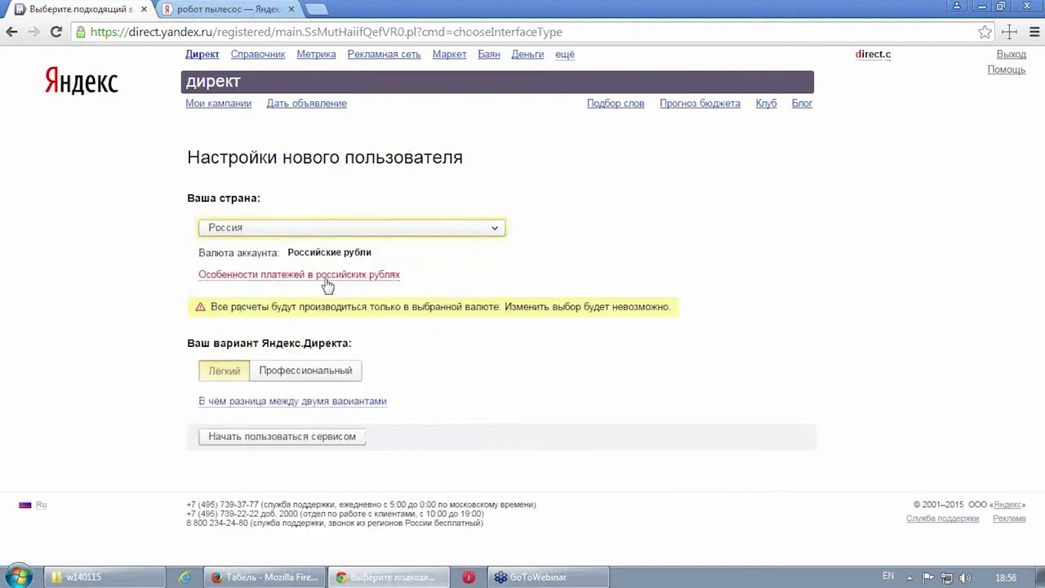
{"action": "left_click", "coordinate": [325, 373]}
{"action": "left_click", "coordinate": [326, 444]}
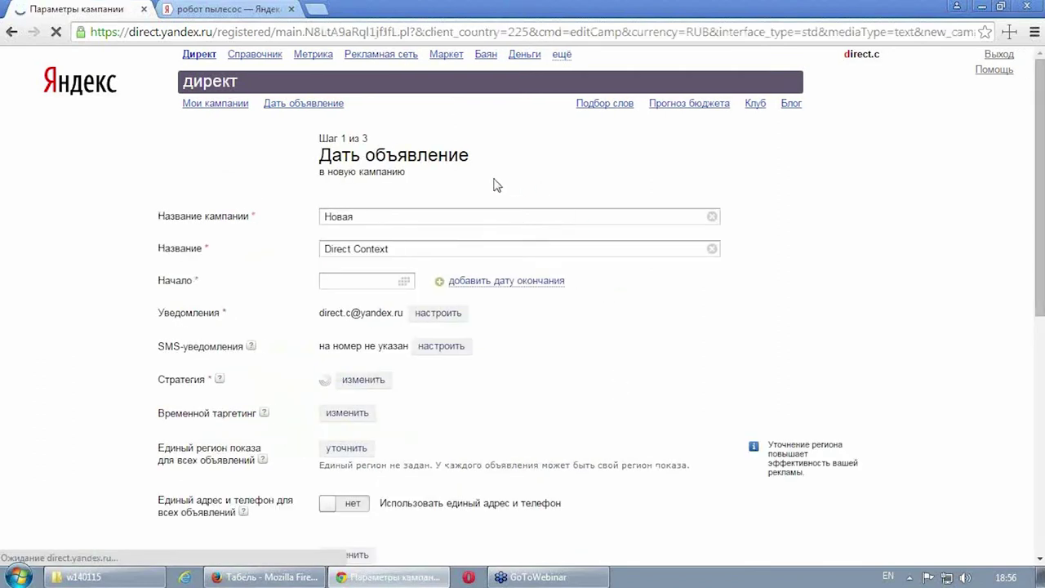
Step: Submit the campaign parameters to reach the step 2 ad form
{"action": "scroll", "coordinate": [310, 232], "scroll_direction": "down", "scroll_amount": 1}
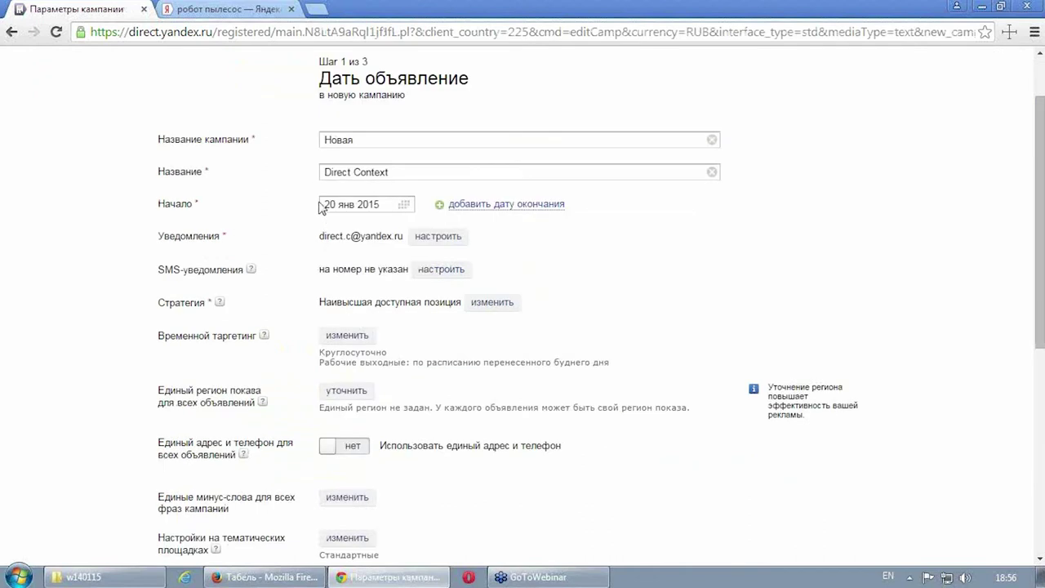
{"action": "scroll", "coordinate": [271, 267], "scroll_direction": "down", "scroll_amount": 5}
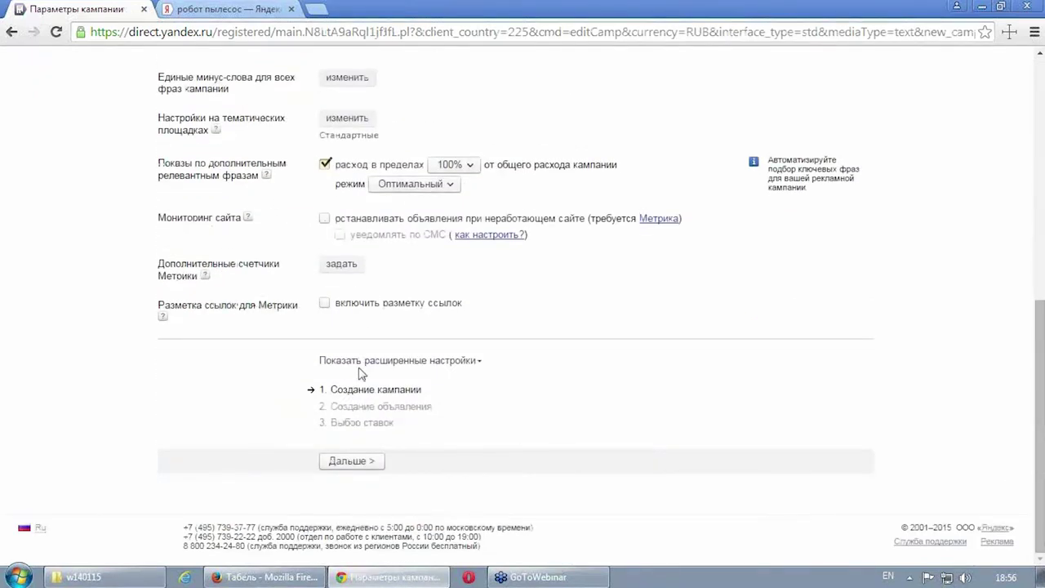
{"action": "left_click", "coordinate": [355, 462]}
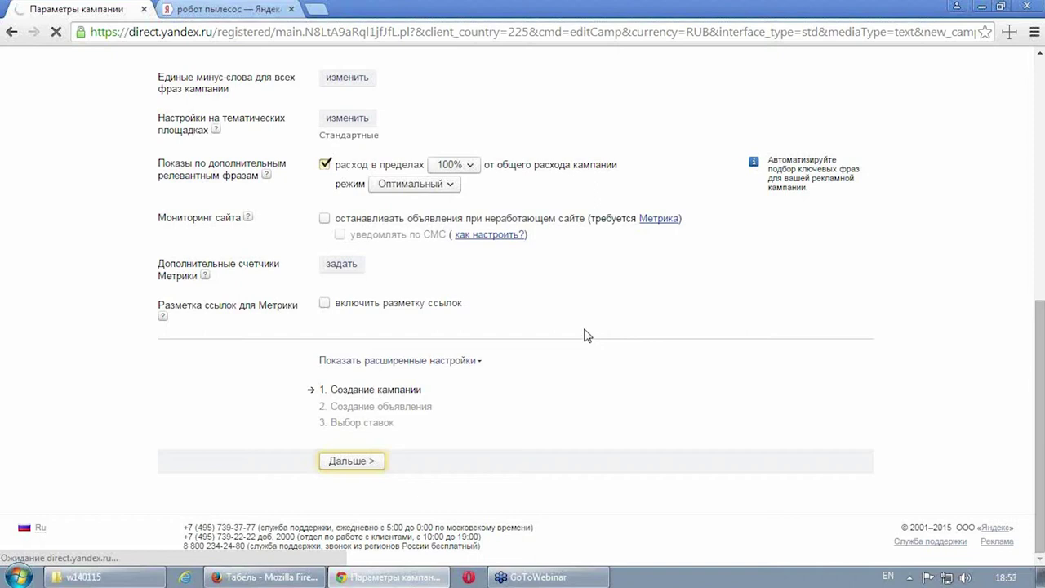
{"action": "scroll", "coordinate": [585, 335], "scroll_direction": "down", "scroll_amount": 5}
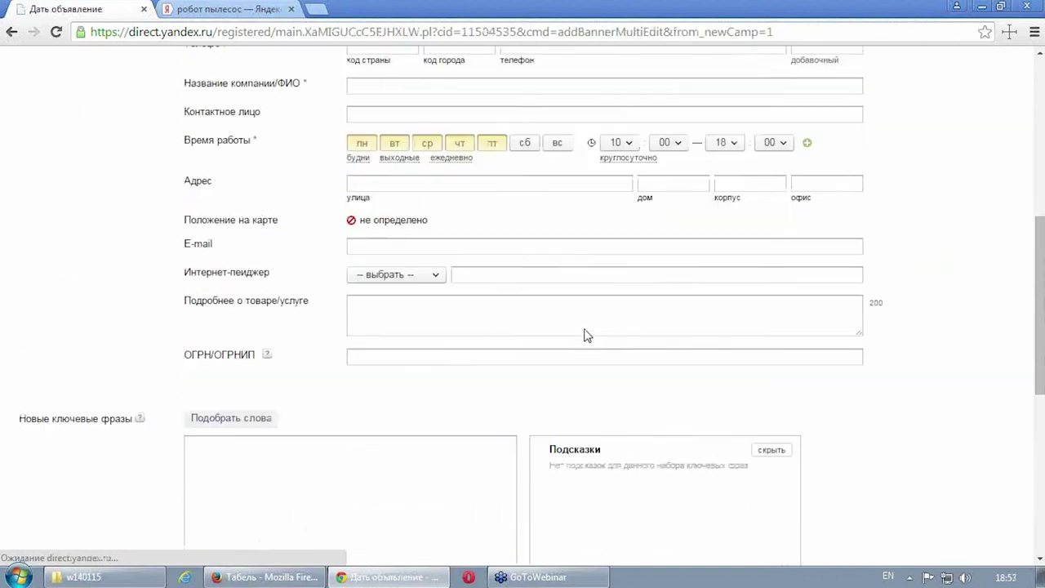
Step: Submit the empty ad form and check the required-field warnings
{"action": "scroll", "coordinate": [585, 335], "scroll_direction": "down", "scroll_amount": 5}
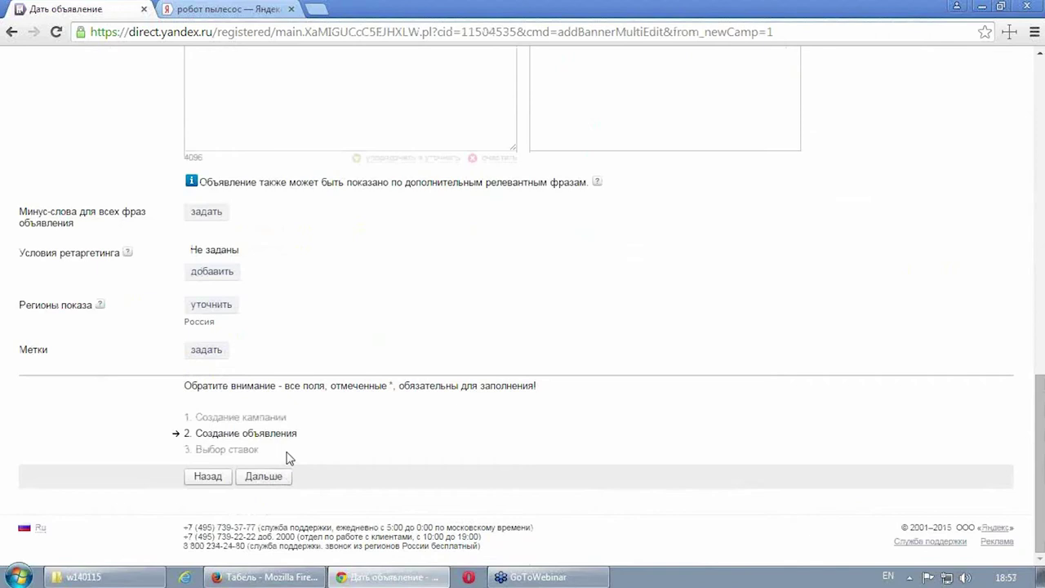
{"action": "left_click", "coordinate": [270, 481]}
{"action": "scroll", "coordinate": [483, 261], "scroll_direction": "down", "scroll_amount": 6}
{"action": "scroll", "coordinate": [482, 262], "scroll_direction": "up", "scroll_amount": 6}
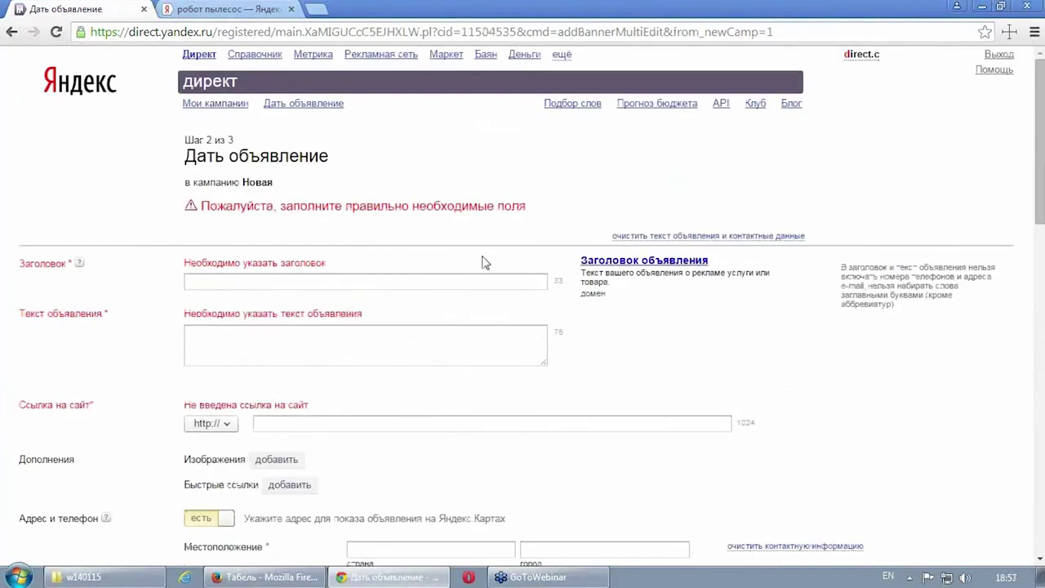
{"action": "scroll", "coordinate": [483, 263], "scroll_direction": "down", "scroll_amount": 5}
{"action": "scroll", "coordinate": [483, 263], "scroll_direction": "up", "scroll_amount": 5}
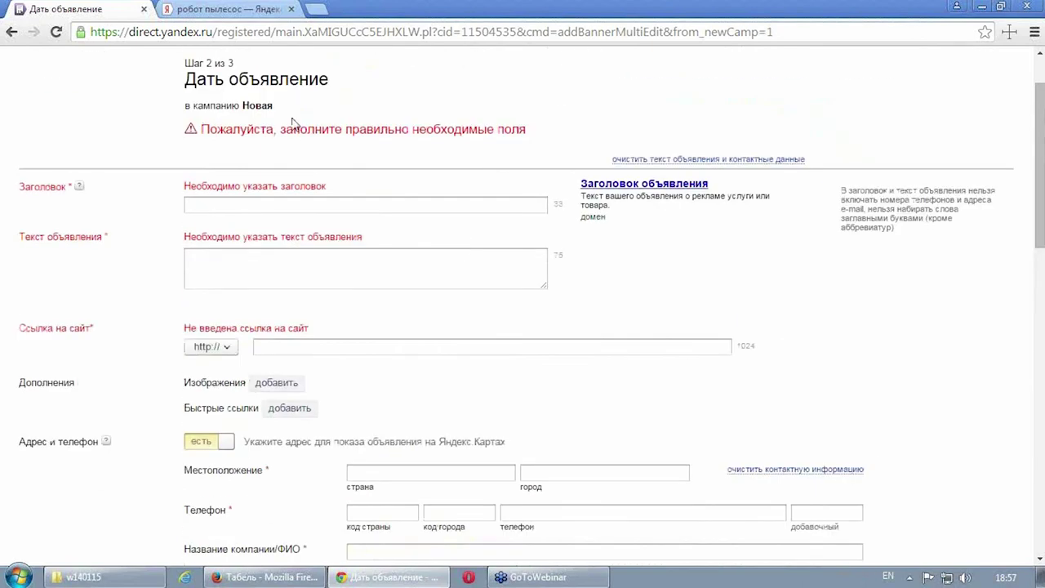
Step: Open Мои кампании in a new tab, then close that tab
{"action": "right_click", "coordinate": [229, 109]}
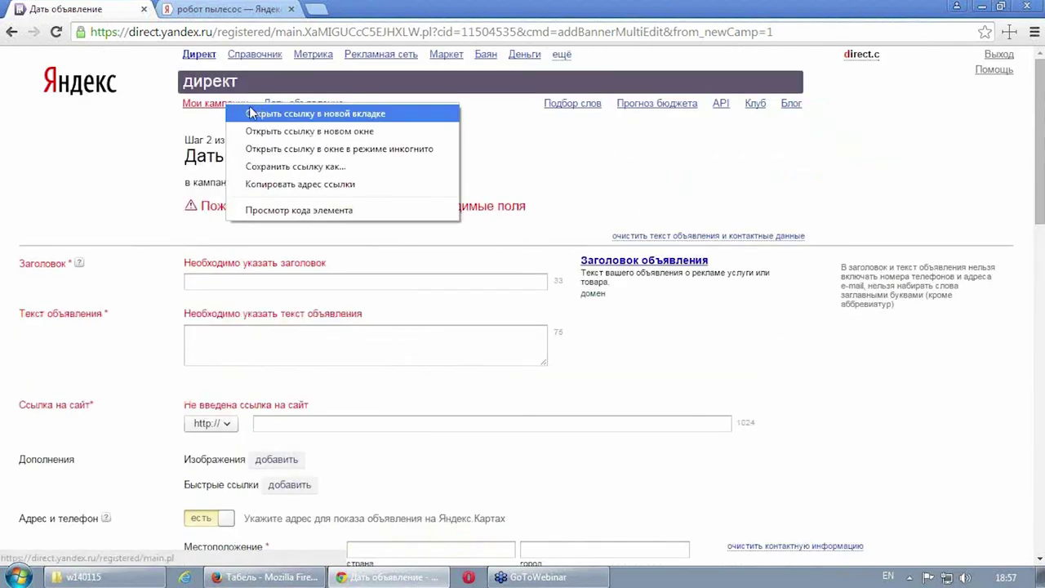
{"action": "left_click", "coordinate": [270, 113]}
{"action": "left_click", "coordinate": [255, 10]}
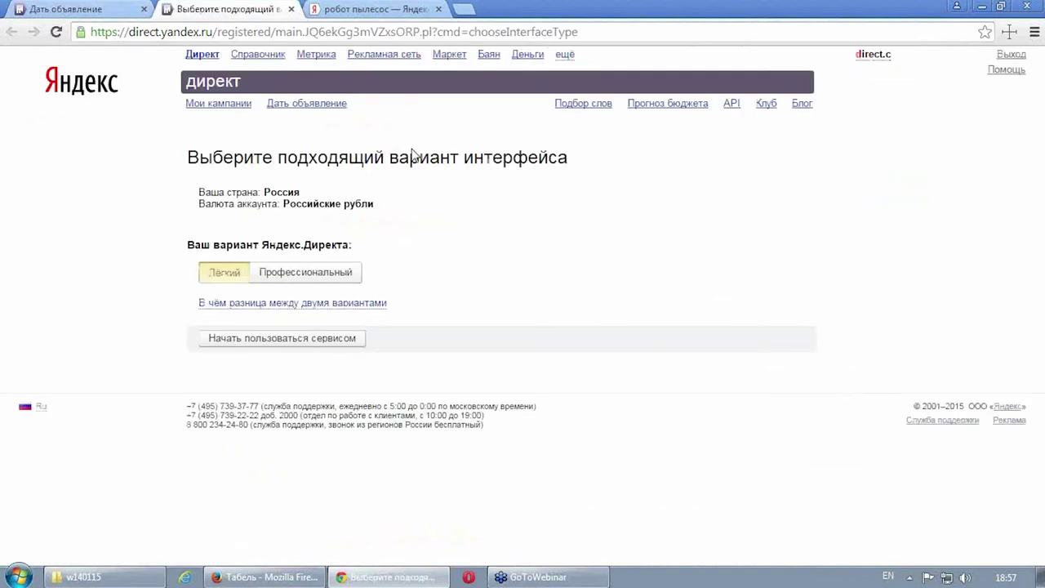
{"action": "left_click", "coordinate": [291, 9]}
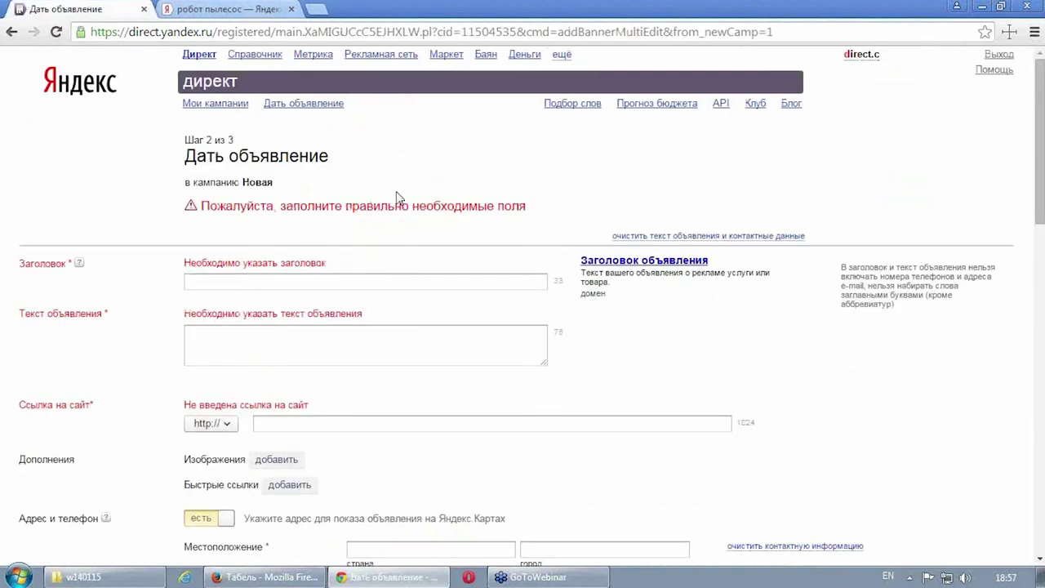
Step: Give the ad the title 2345 and the text Тест
{"action": "scroll", "coordinate": [397, 196], "scroll_direction": "down", "scroll_amount": 2}
{"action": "left_click", "coordinate": [321, 129]}
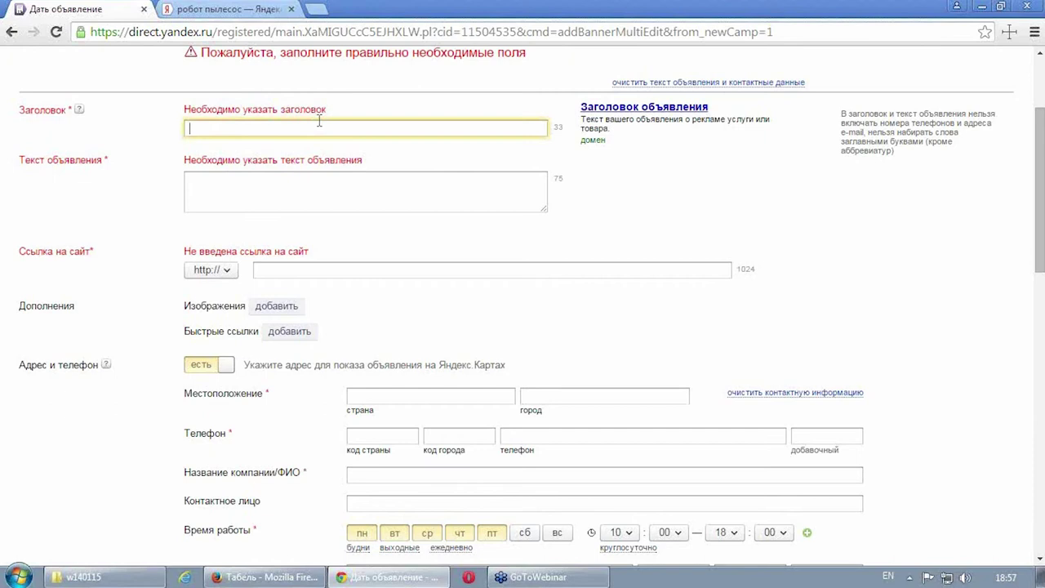
{"action": "type", "text": "!2345"}
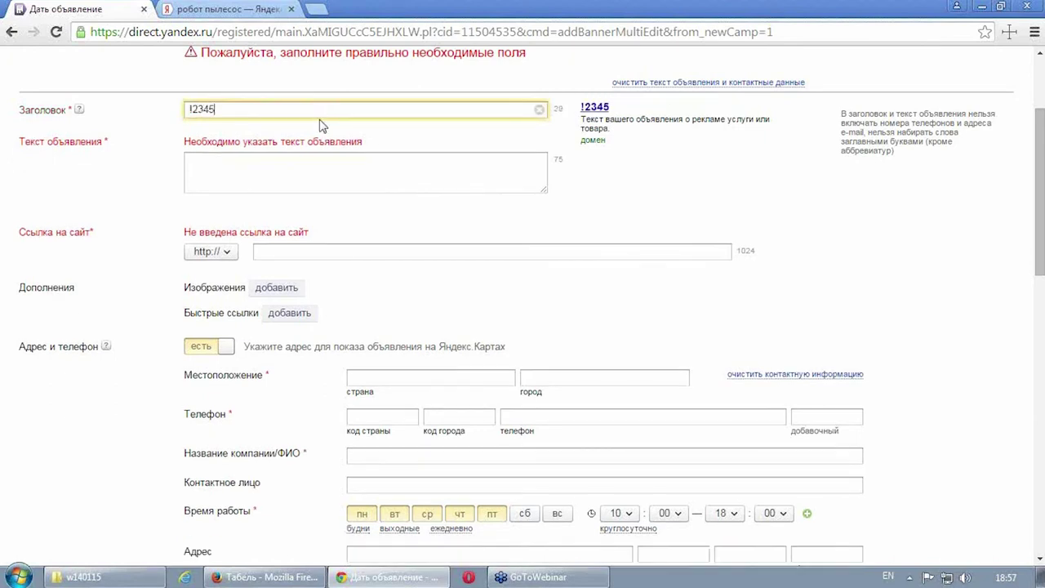
{"action": "key", "text": "Home"}
{"action": "key", "text": "Delete"}
{"action": "left_click", "coordinate": [256, 167]}
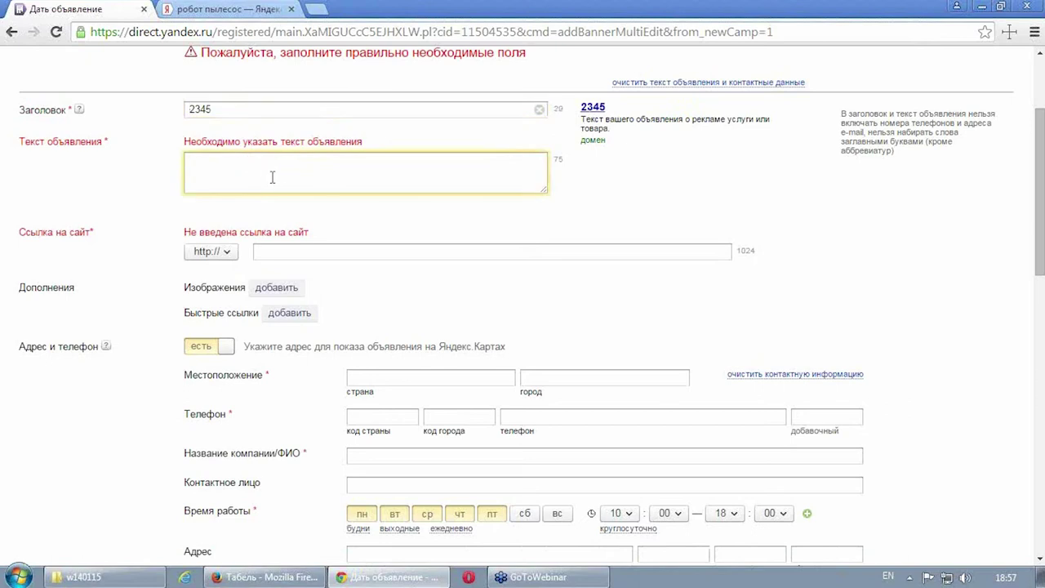
{"action": "type", "text": "Nt"}
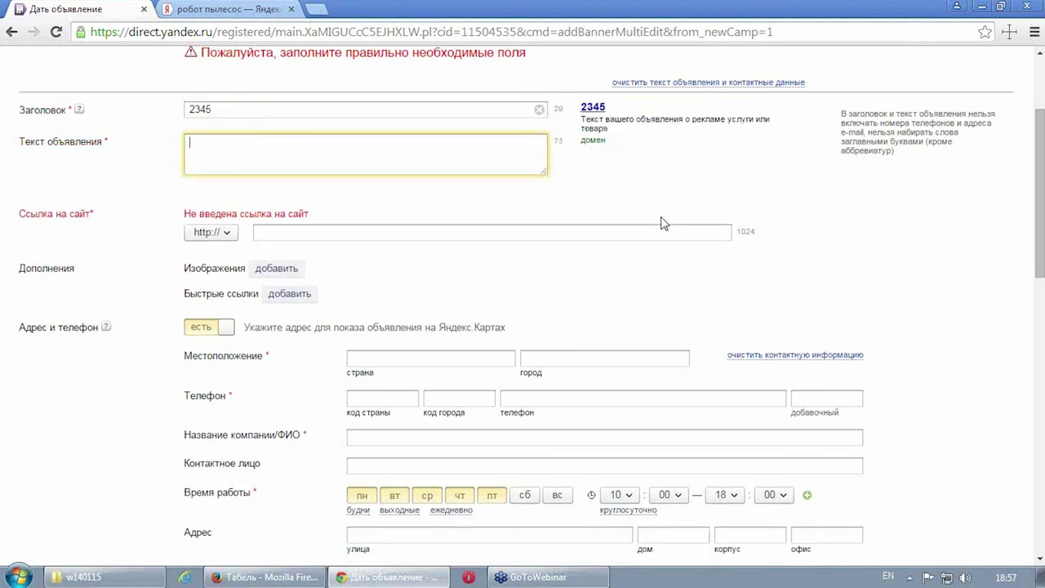
{"action": "key", "text": "alt+shift"}
{"action": "type", "text": "Тест"}
{"action": "left_click", "coordinate": [435, 227]}
{"action": "type", "text": "ццц"}
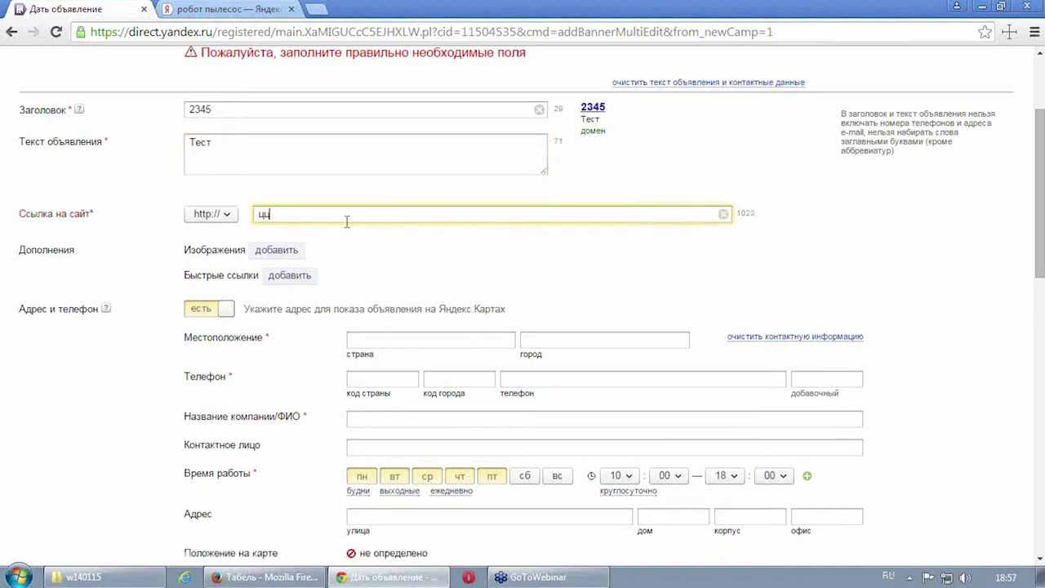
{"action": "key", "text": "BackSpace"}
{"action": "type", "text": "www.s"}
{"action": "key", "text": "BackSpace"}
{"action": "type", "text": "te"}
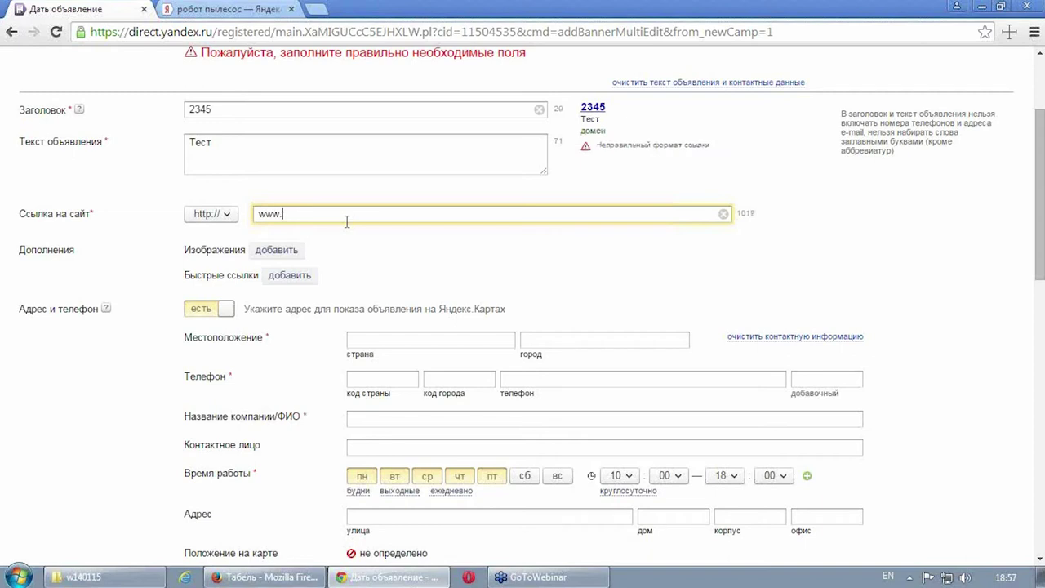
{"action": "type", "text": "site.ru"}
{"action": "scroll", "coordinate": [465, 275], "scroll_direction": "down", "scroll_amount": 5}
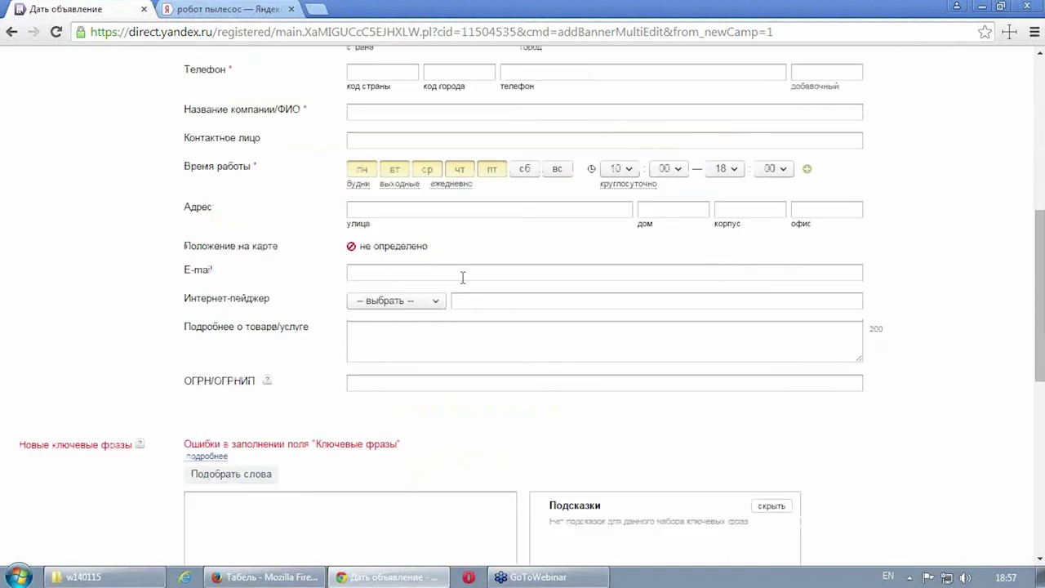
{"action": "scroll", "coordinate": [346, 294], "scroll_direction": "down", "scroll_amount": 2}
{"action": "left_click", "coordinate": [250, 307]}
{"action": "type", "text": "t"}
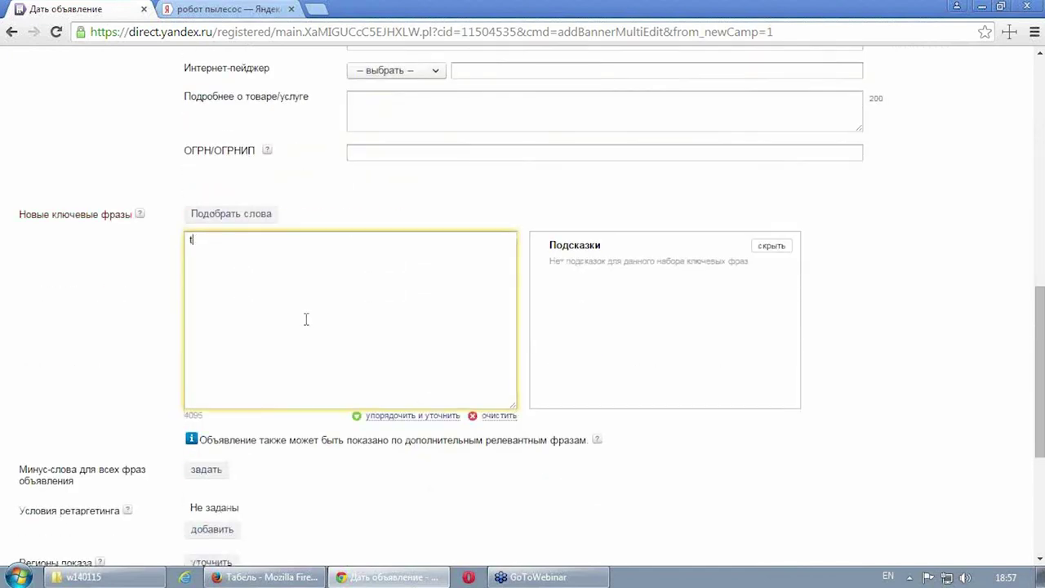
{"action": "type", "text": "es"}
{"action": "scroll", "coordinate": [285, 330], "scroll_direction": "down", "scroll_amount": 4}
{"action": "left_click", "coordinate": [264, 476]}
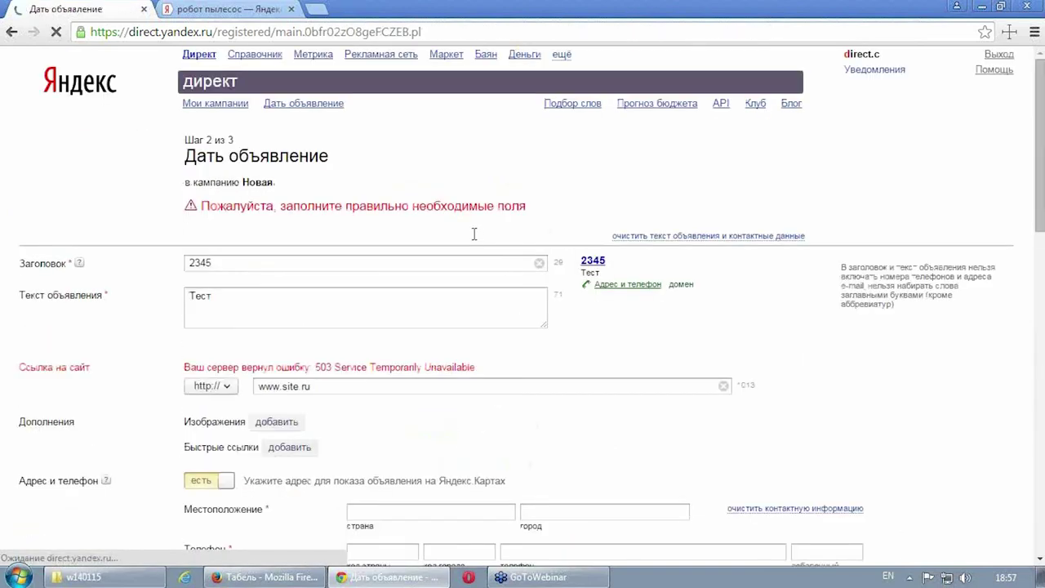
{"action": "scroll", "coordinate": [473, 234], "scroll_direction": "down", "scroll_amount": 1}
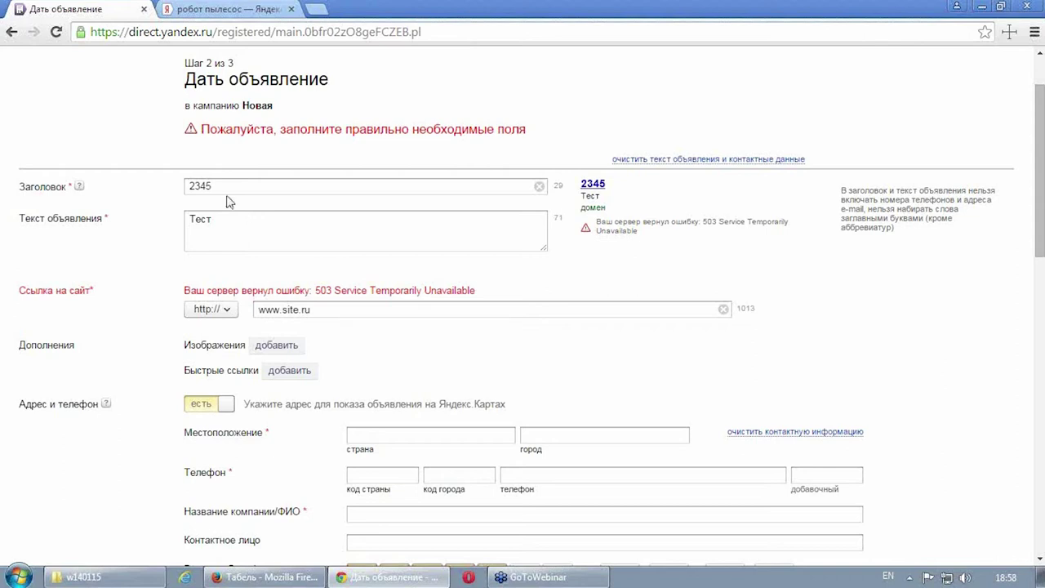
{"action": "scroll", "coordinate": [236, 249], "scroll_direction": "down", "scroll_amount": 1}
{"action": "left_click", "coordinate": [302, 233]}
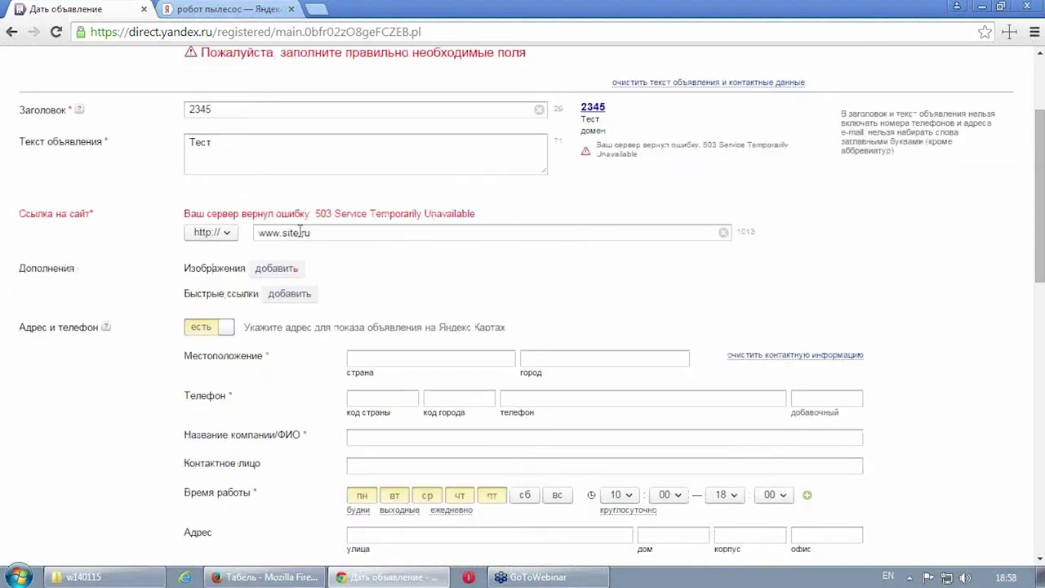
{"action": "key", "text": "BackSpace"}
{"action": "key", "text": "BackSpace"}
{"action": "key", "text": "BackSpace"}
{"action": "key", "text": "BackSpace"}
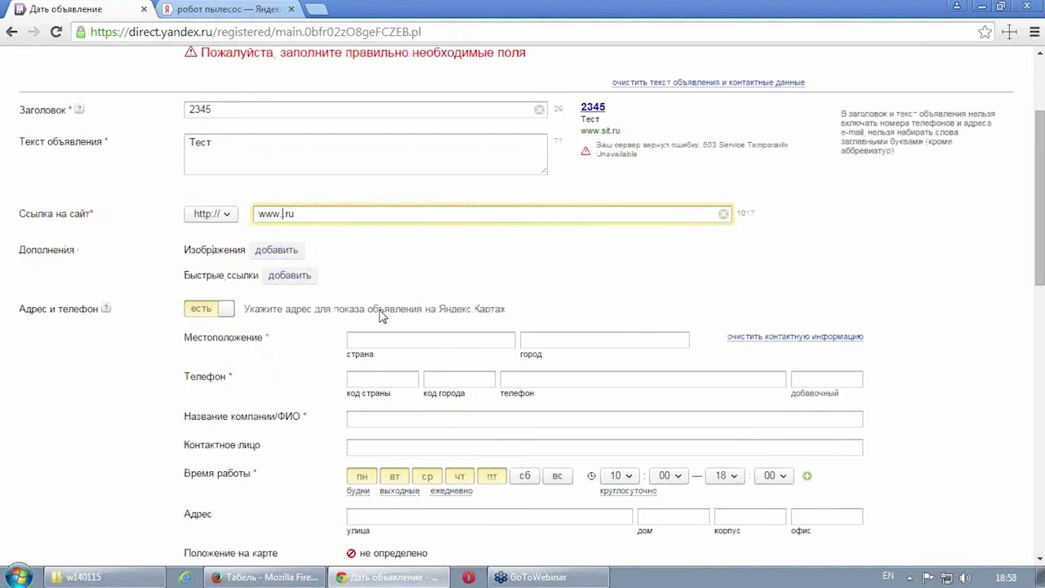
{"action": "type", "text": "test"}
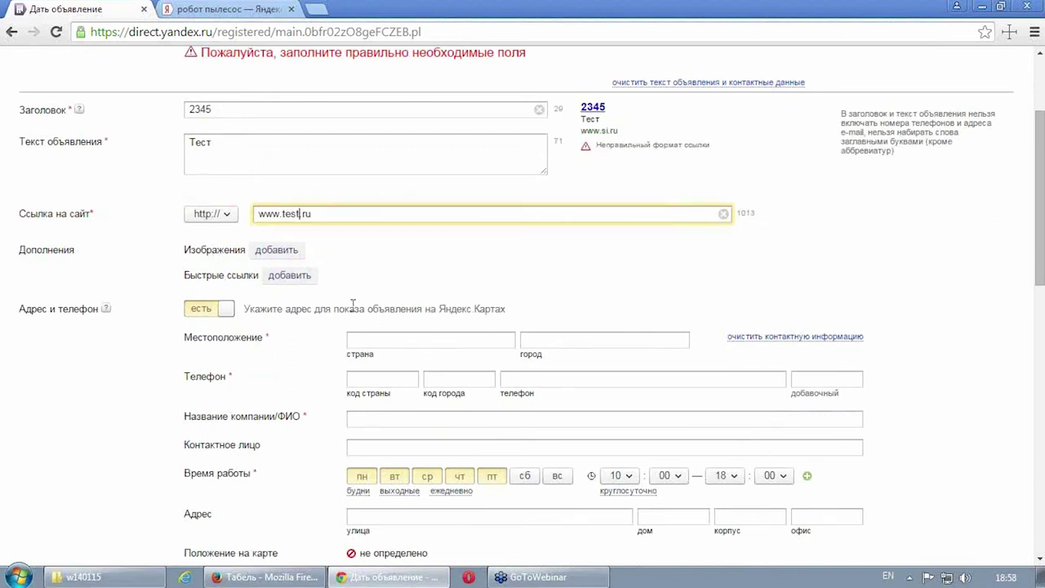
{"action": "scroll", "coordinate": [105, 355], "scroll_direction": "down", "scroll_amount": 15}
{"action": "left_click", "coordinate": [285, 477]}
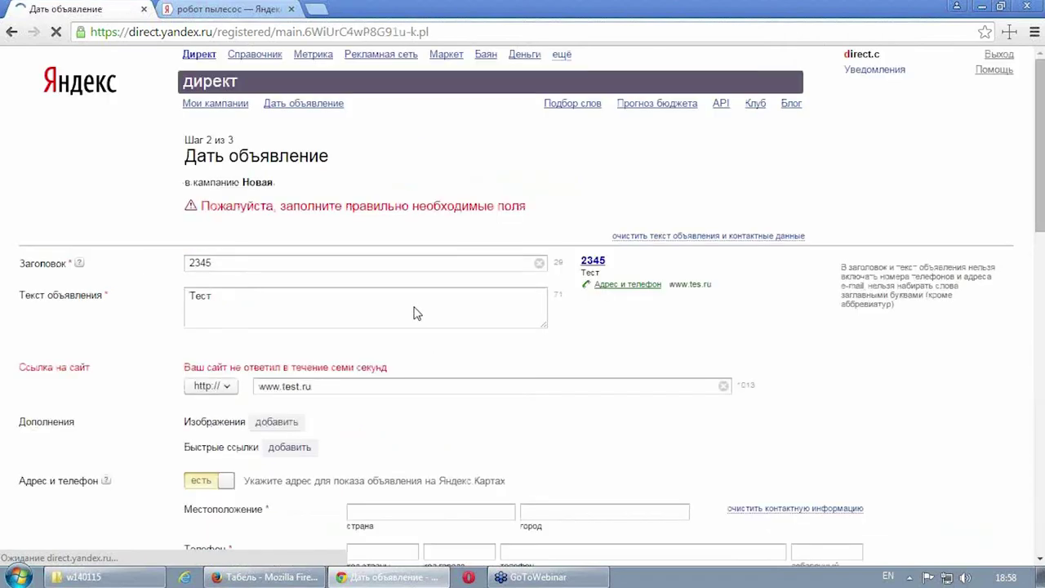
{"action": "scroll", "coordinate": [414, 312], "scroll_direction": "down", "scroll_amount": 2}
{"action": "left_click_drag", "start_coordinate": [359, 234], "coordinate": [282, 235]}
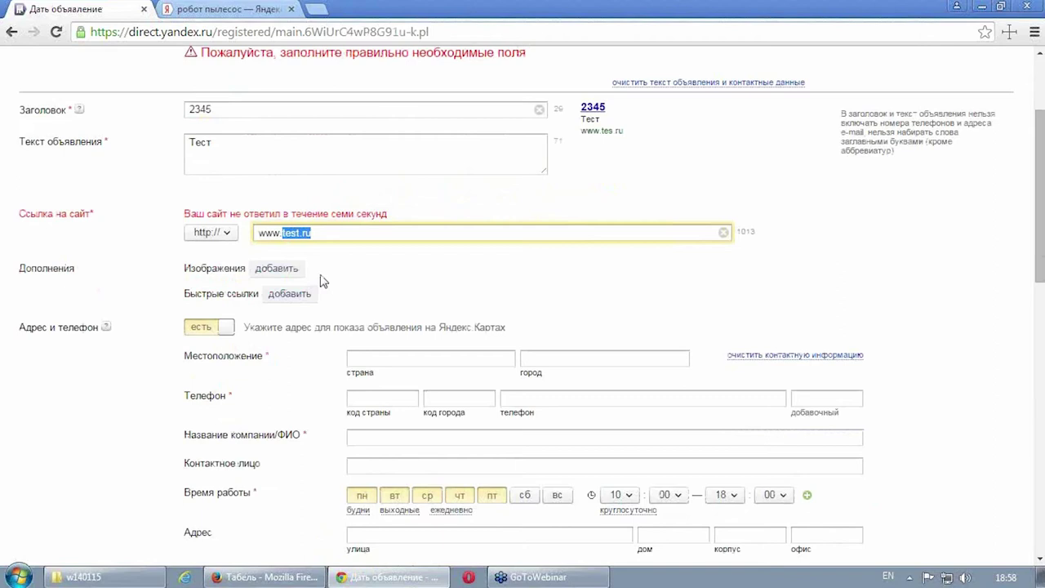
{"action": "type", "text": "ie"}
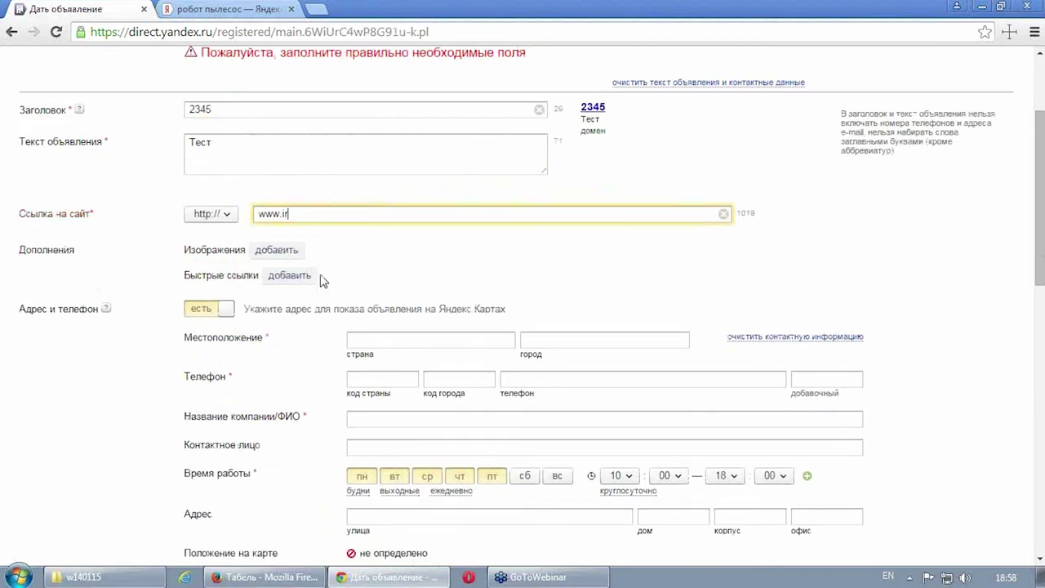
{"action": "type", "text": "itera.ru"}
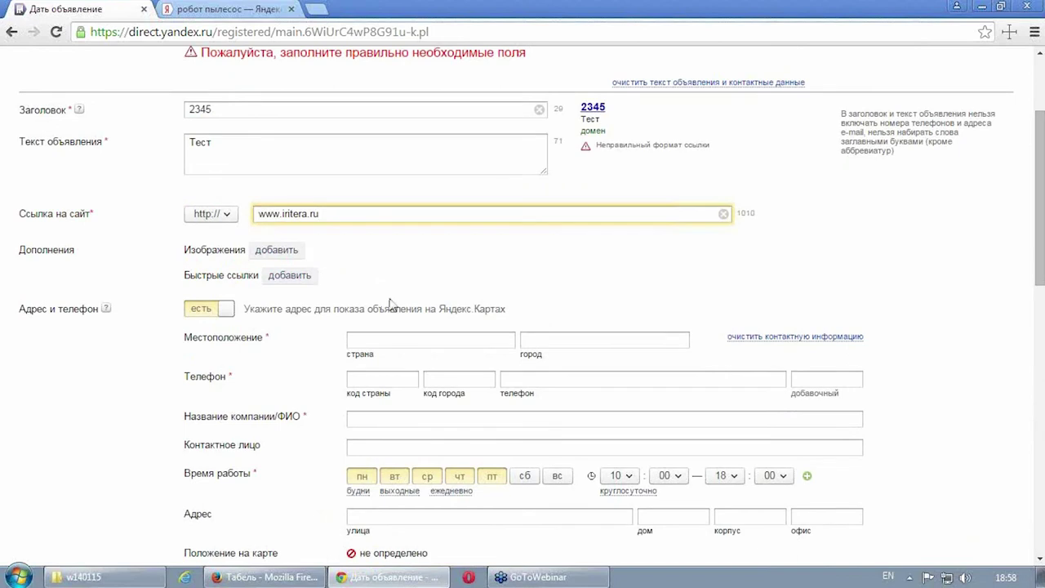
{"action": "scroll", "coordinate": [323, 294], "scroll_direction": "down", "scroll_amount": 5}
{"action": "scroll", "coordinate": [275, 322], "scroll_direction": "down", "scroll_amount": 4}
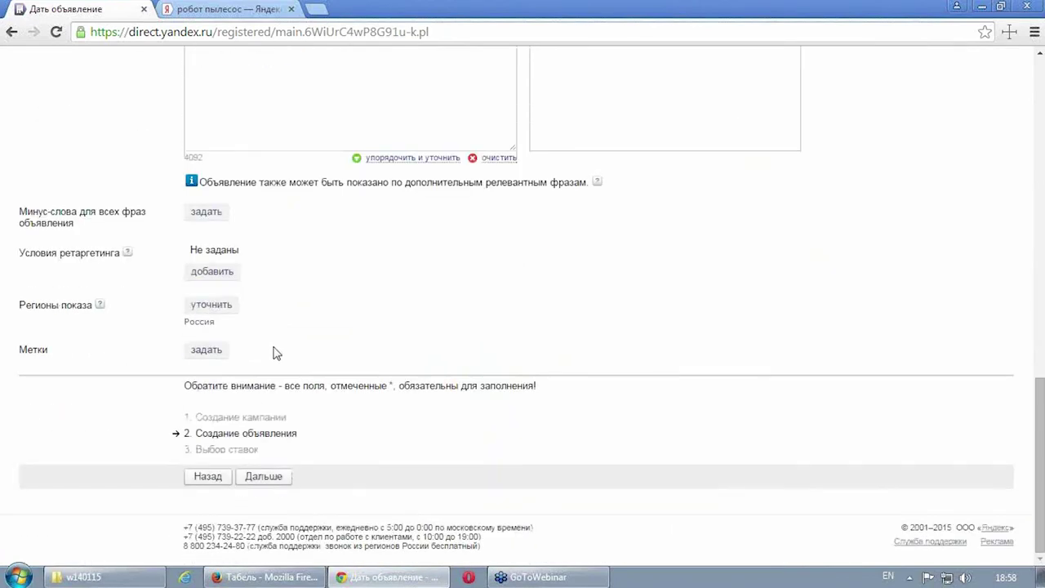
{"action": "left_click", "coordinate": [260, 477]}
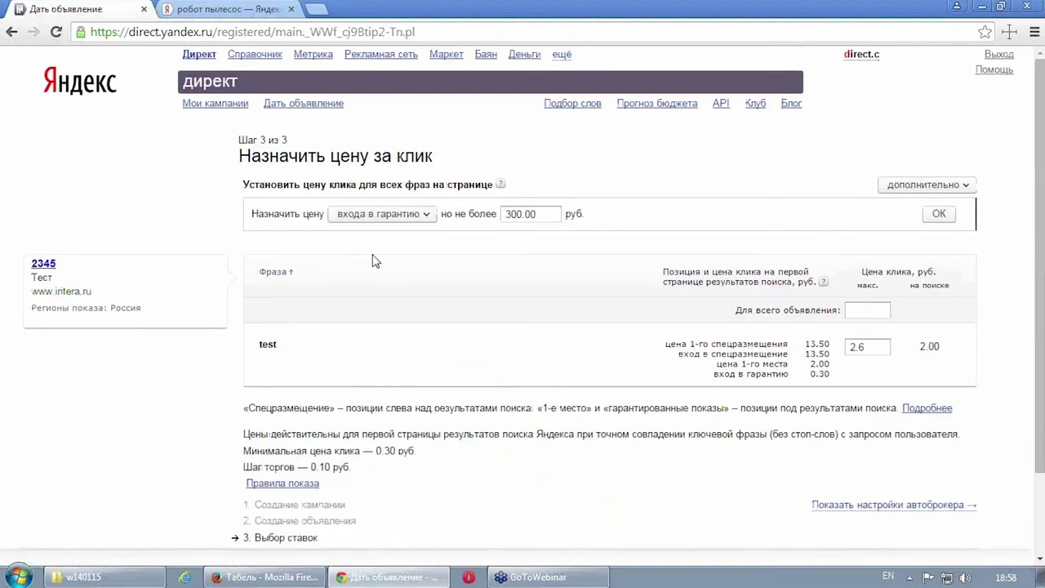
Step: Accept the cost-per-click bids and finish the setup of campaign Новая with ad 2345
{"action": "scroll", "coordinate": [375, 260], "scroll_direction": "down", "scroll_amount": 2}
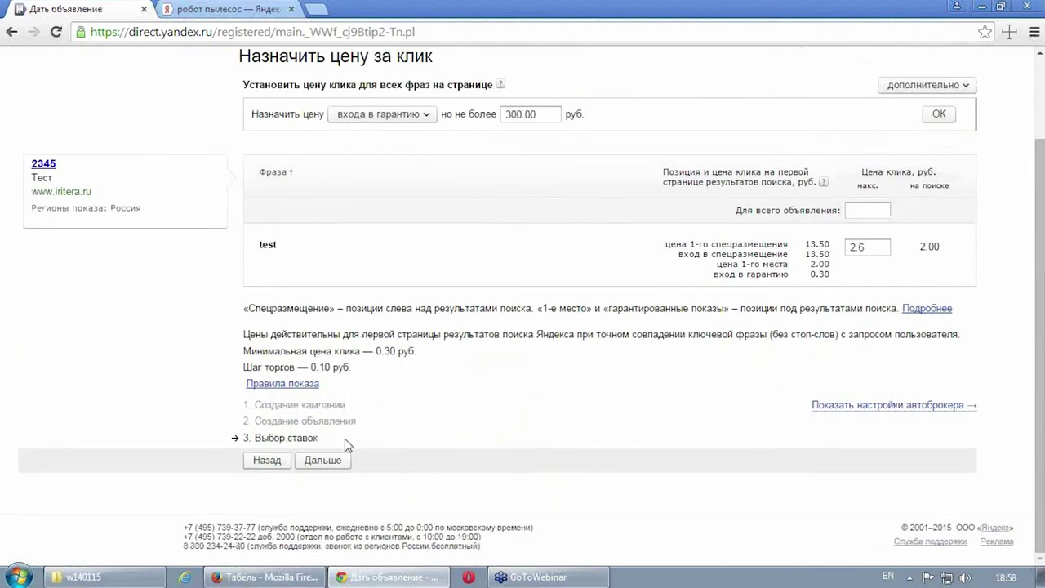
{"action": "left_click", "coordinate": [323, 460]}
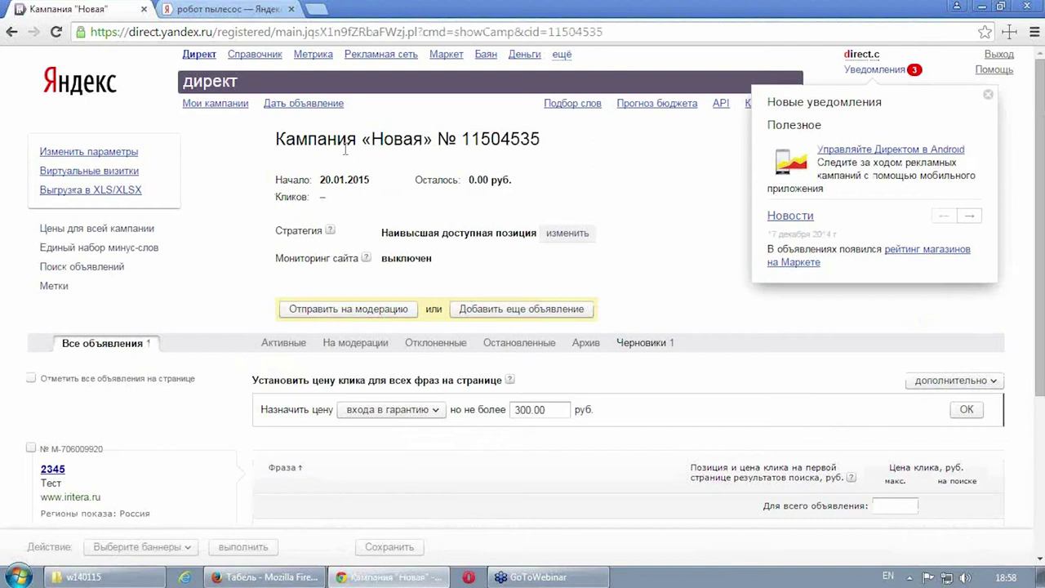
Step: Reopen the notifications panel and move to the next news item
{"action": "left_click", "coordinate": [874, 71]}
{"action": "left_click", "coordinate": [875, 71]}
{"action": "left_click", "coordinate": [970, 217]}
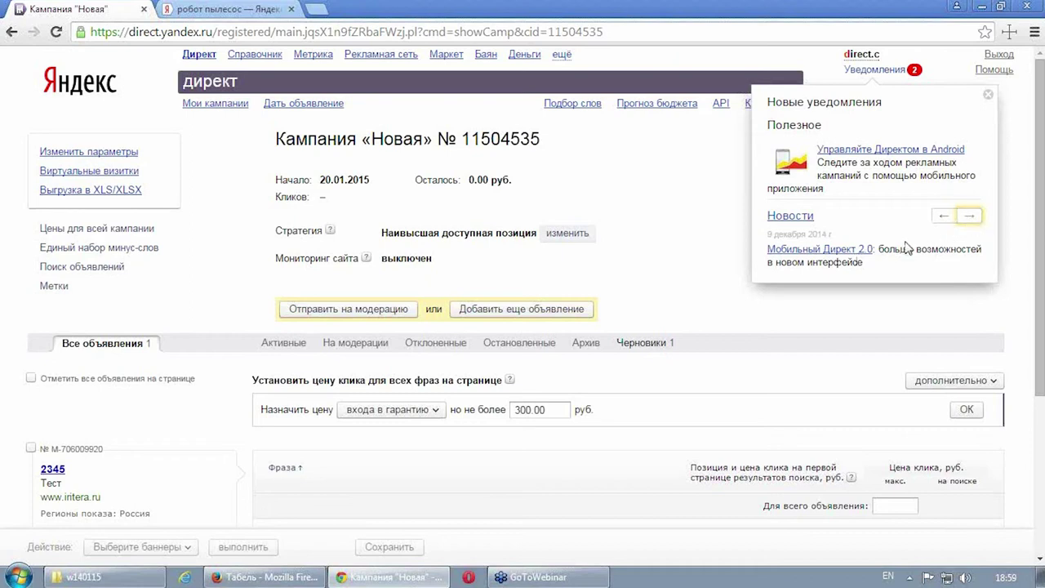
Step: Read the Мобильный Директ 2.0 article, page the news once more and close notifications
{"action": "left_click", "coordinate": [849, 250]}
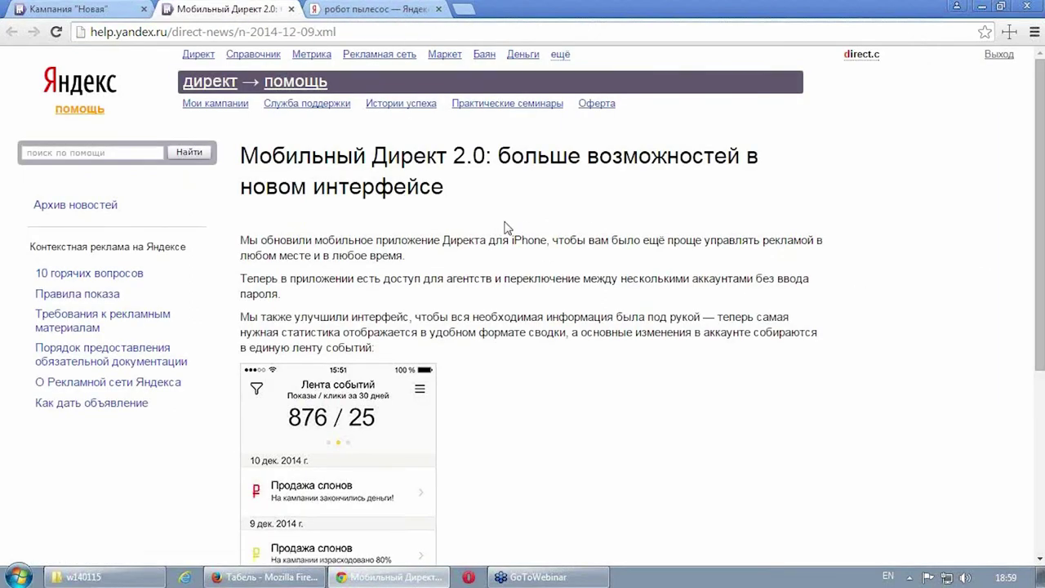
{"action": "scroll", "coordinate": [505, 227], "scroll_direction": "down", "scroll_amount": 2}
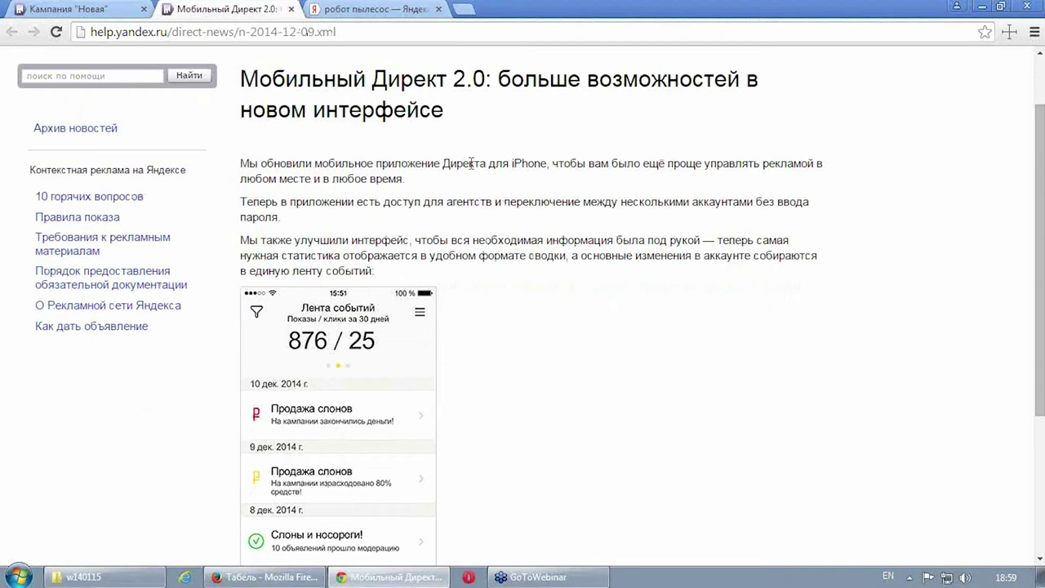
{"action": "left_click_drag", "start_coordinate": [445, 163], "coordinate": [530, 166]}
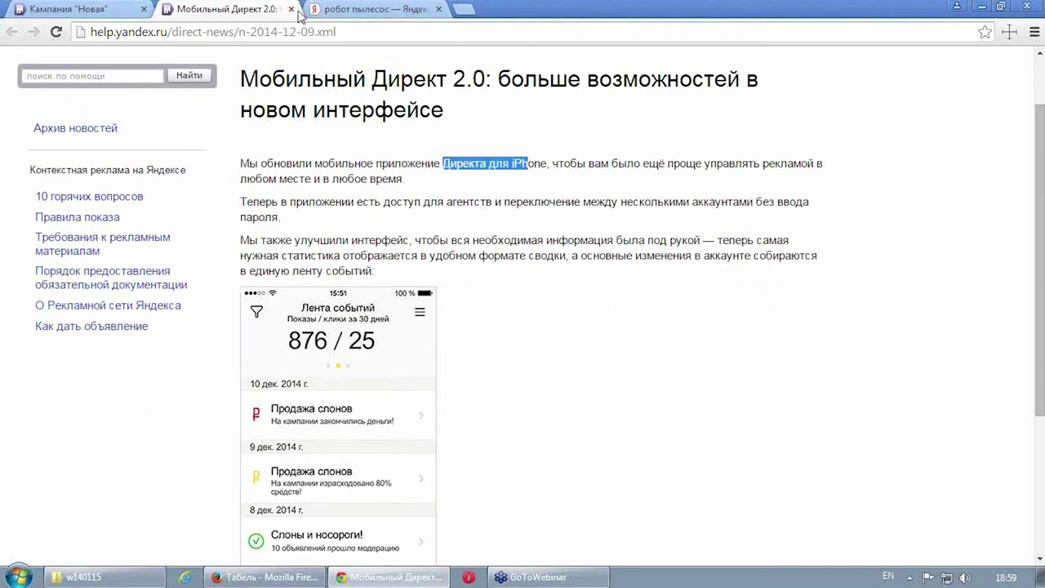
{"action": "left_click", "coordinate": [299, 9]}
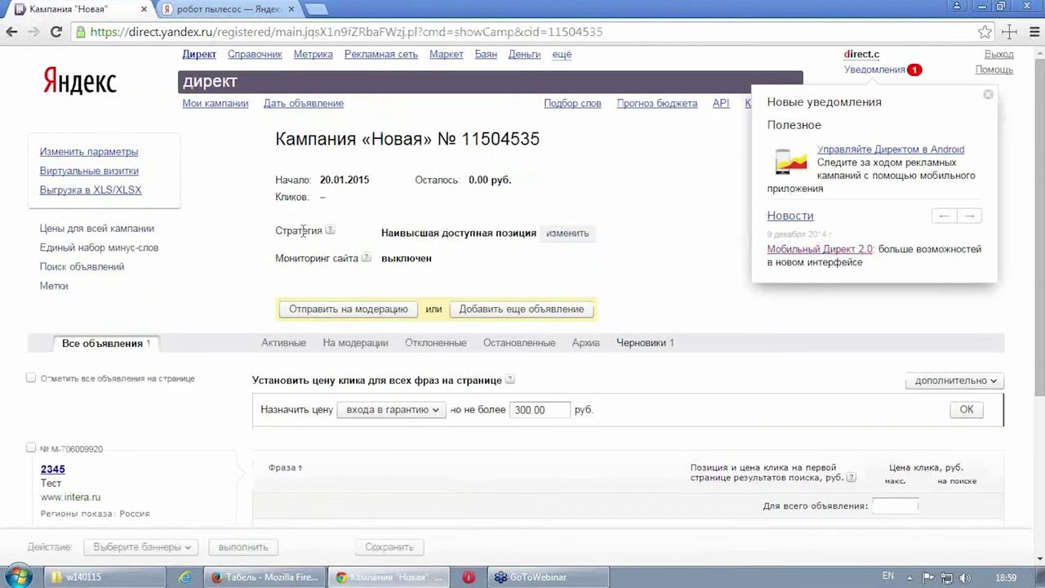
{"action": "left_click", "coordinate": [969, 215]}
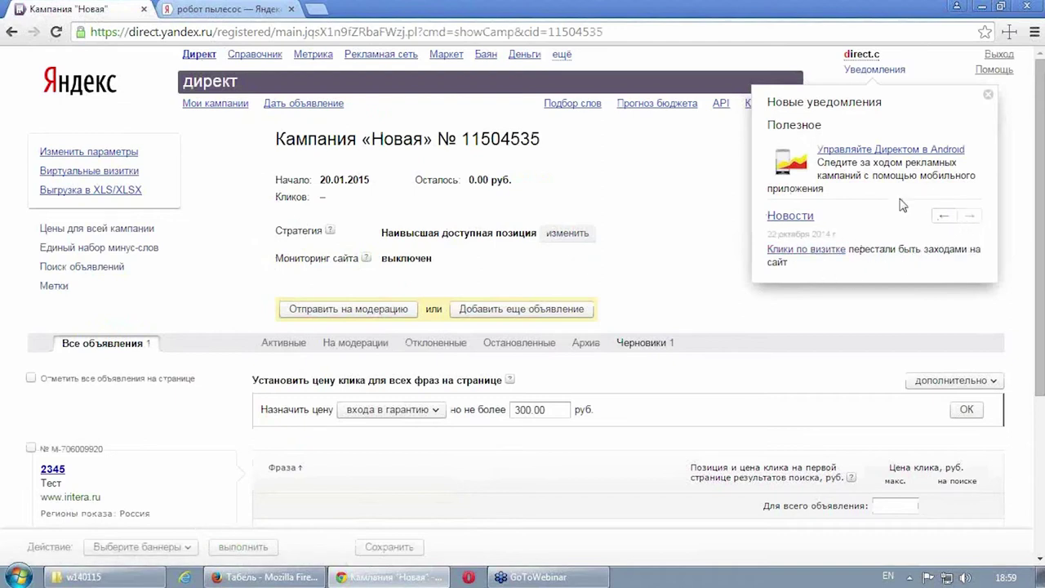
{"action": "left_click", "coordinate": [989, 97]}
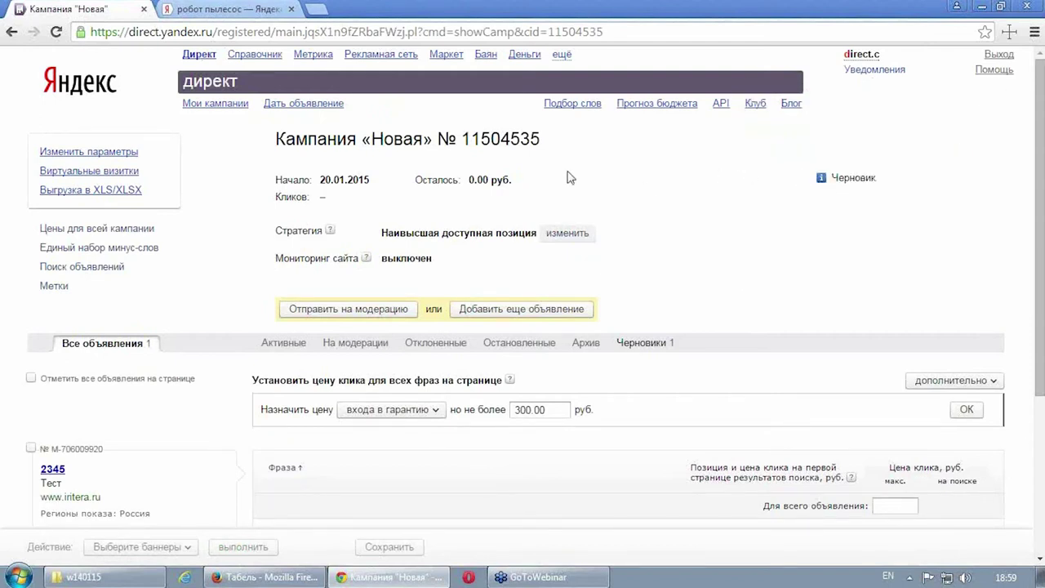
{"action": "scroll", "coordinate": [227, 217], "scroll_direction": "down", "scroll_amount": 2}
{"action": "scroll", "coordinate": [227, 217], "scroll_direction": "up", "scroll_amount": 2}
Step: Go to Мои кампании and stop the Новая campaign
{"action": "left_click", "coordinate": [236, 104]}
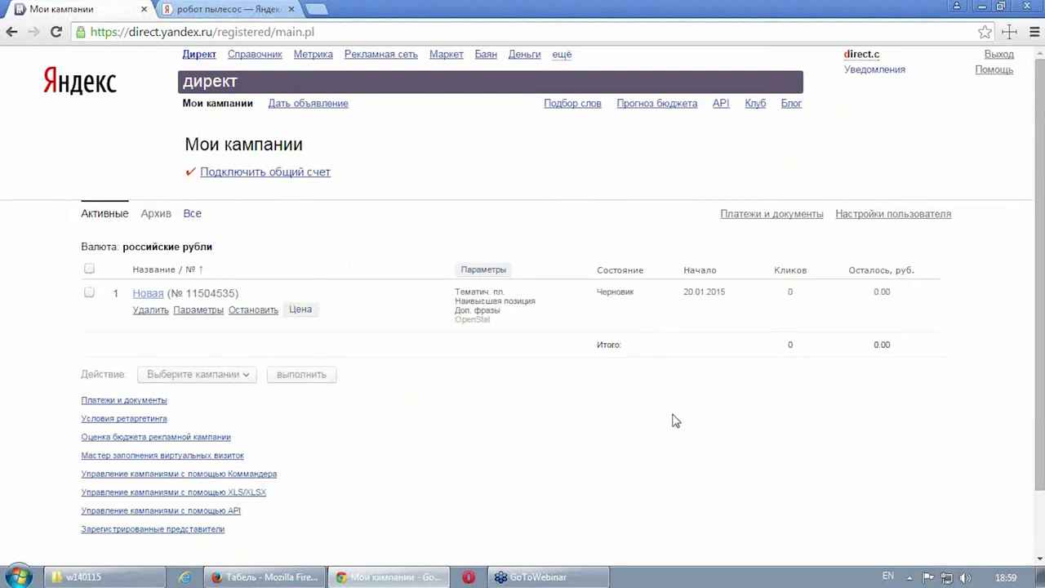
{"action": "scroll", "coordinate": [460, 384], "scroll_direction": "down", "scroll_amount": 2}
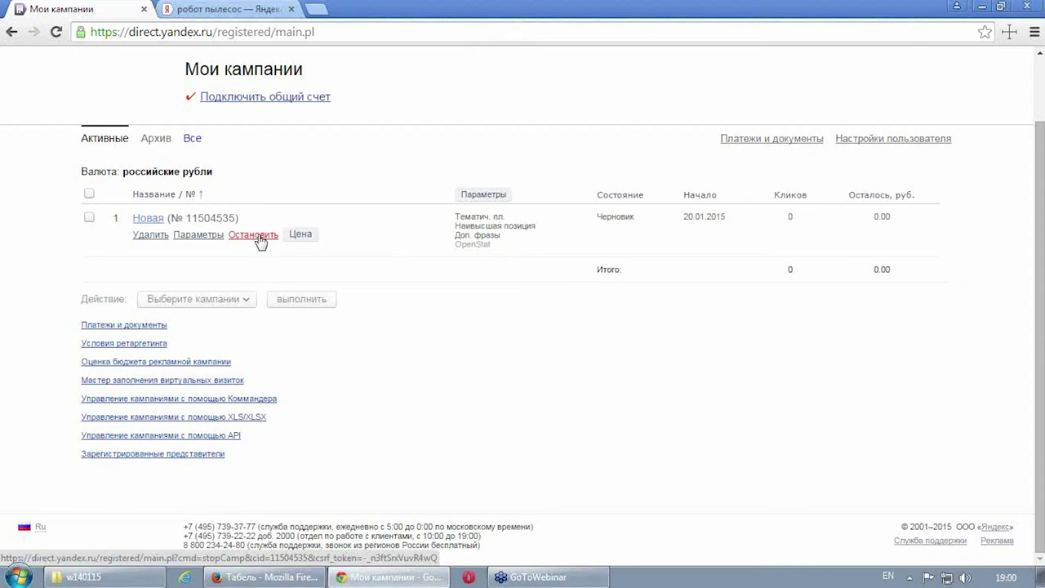
{"action": "left_click", "coordinate": [258, 235]}
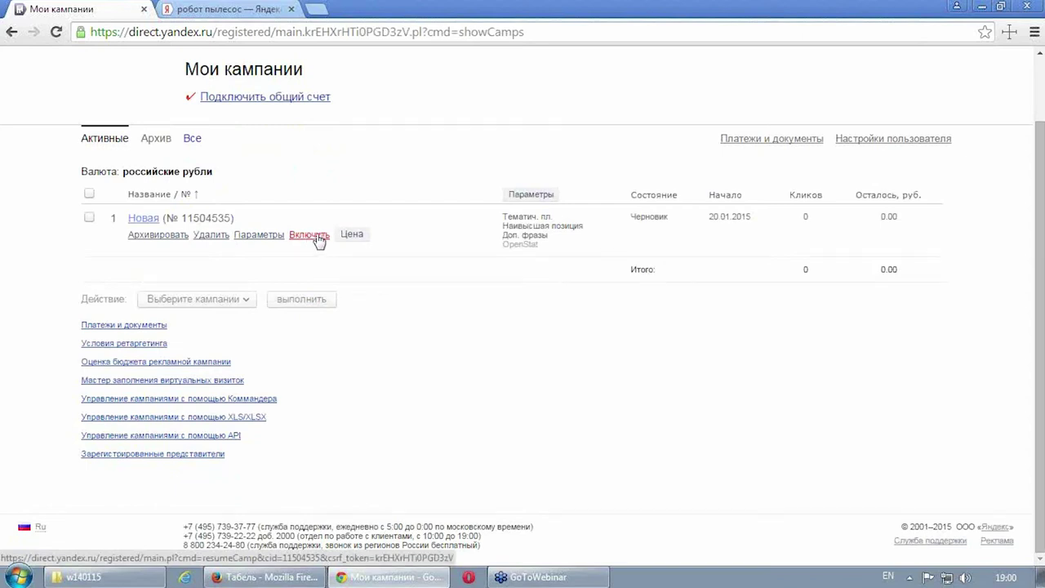
Step: Tick Новая, view the available bulk actions without choosing one, then untick it
{"action": "left_click", "coordinate": [90, 217]}
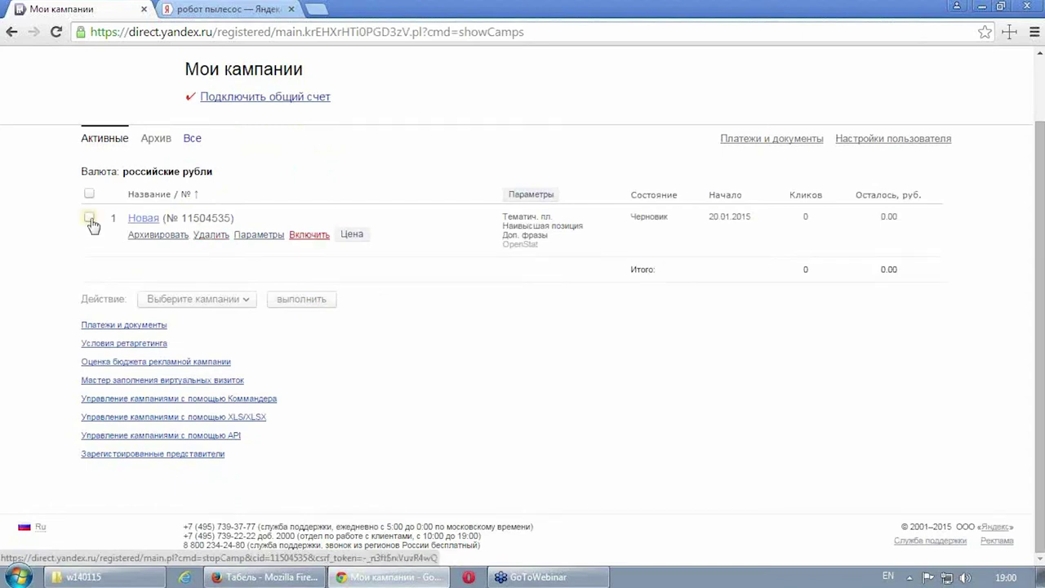
{"action": "left_click", "coordinate": [241, 303]}
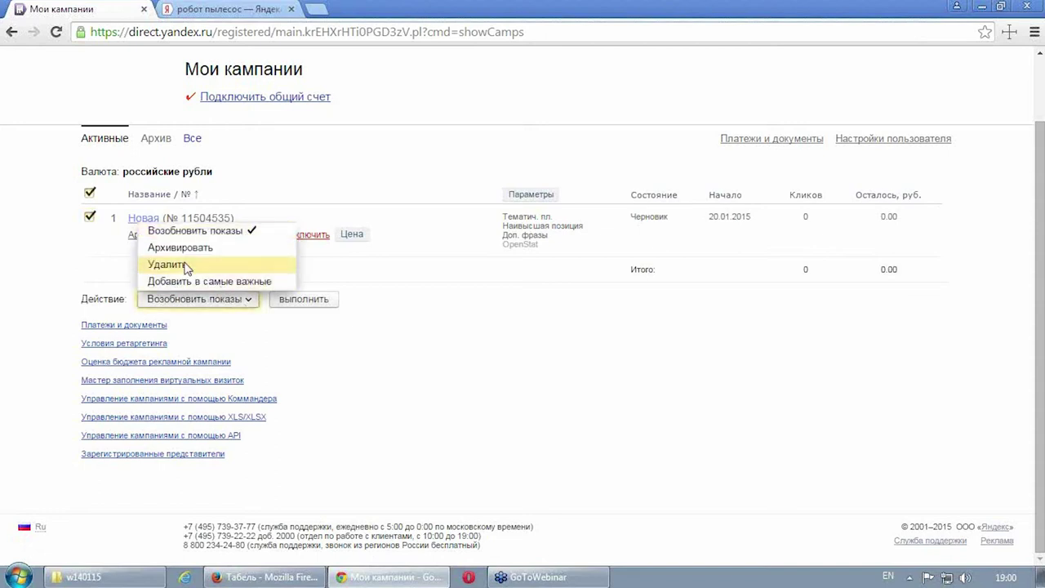
{"action": "left_click", "coordinate": [478, 312]}
{"action": "scroll", "coordinate": [392, 272], "scroll_direction": "up", "scroll_amount": 1}
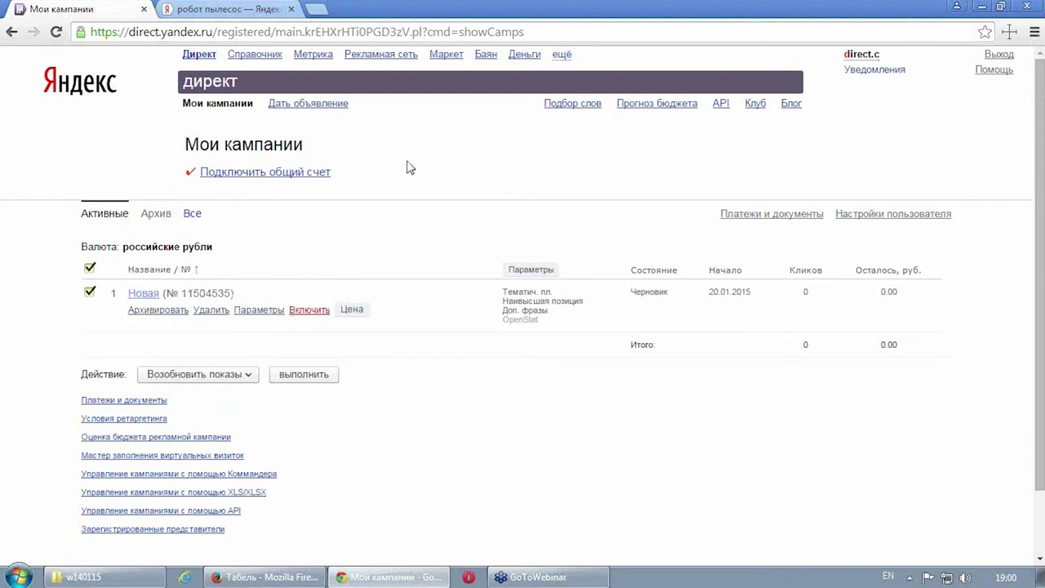
{"action": "scroll", "coordinate": [433, 193], "scroll_direction": "down", "scroll_amount": 2}
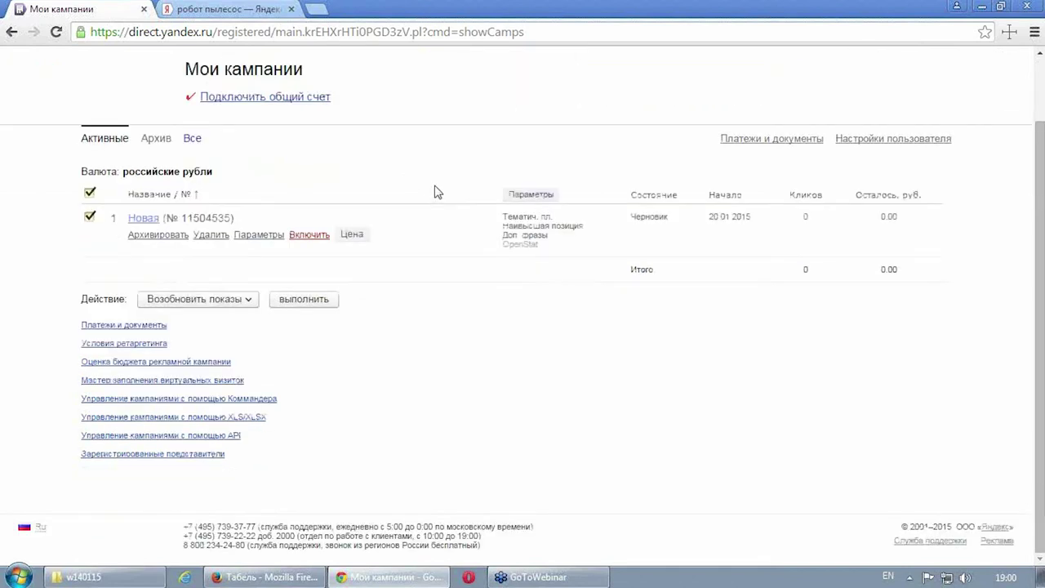
{"action": "scroll", "coordinate": [435, 191], "scroll_direction": "up", "scroll_amount": 2}
{"action": "left_click", "coordinate": [90, 268]}
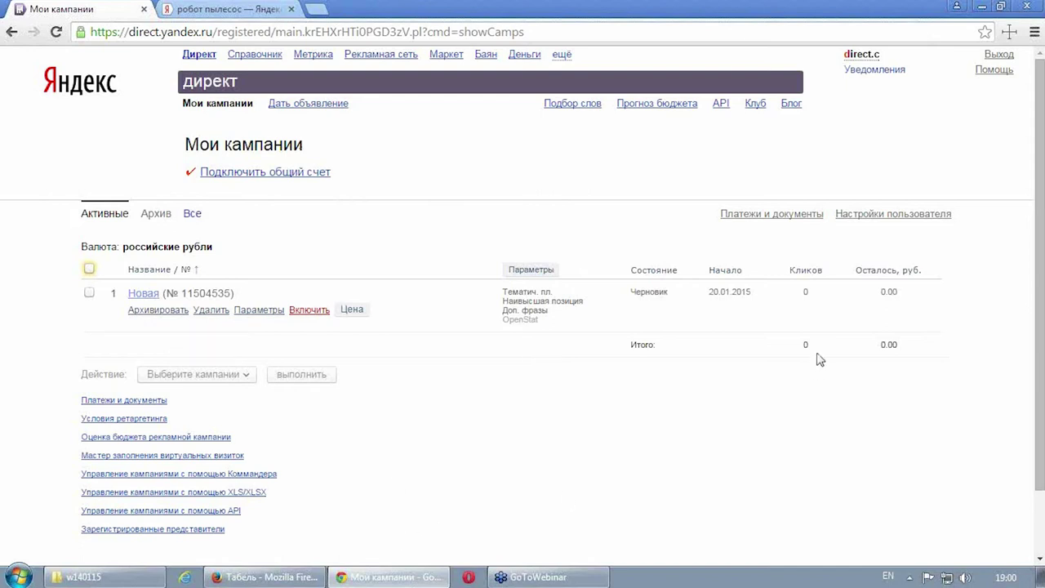
{"action": "left_click", "coordinate": [872, 55]}
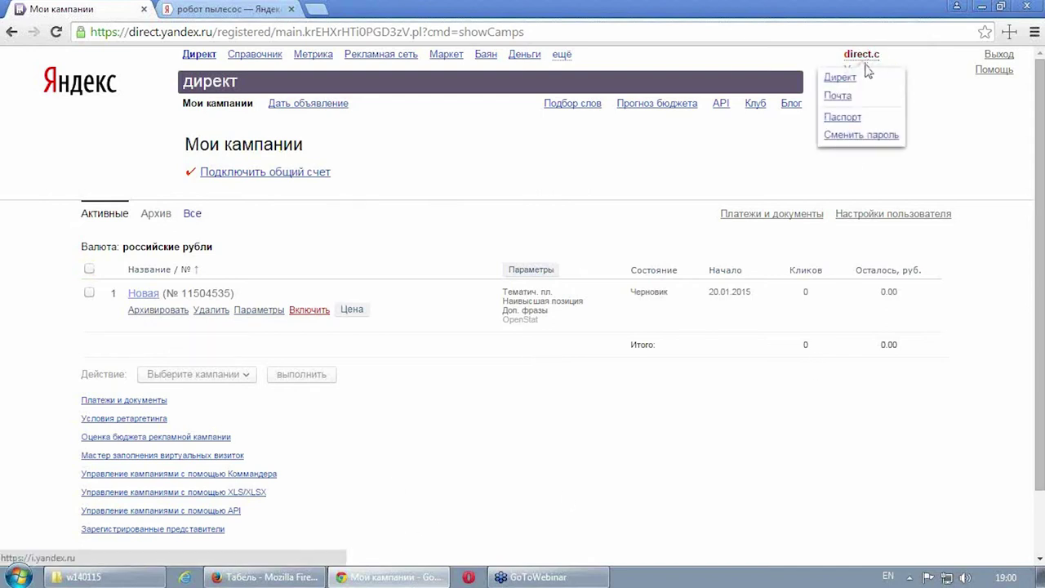
{"action": "left_click", "coordinate": [854, 119]}
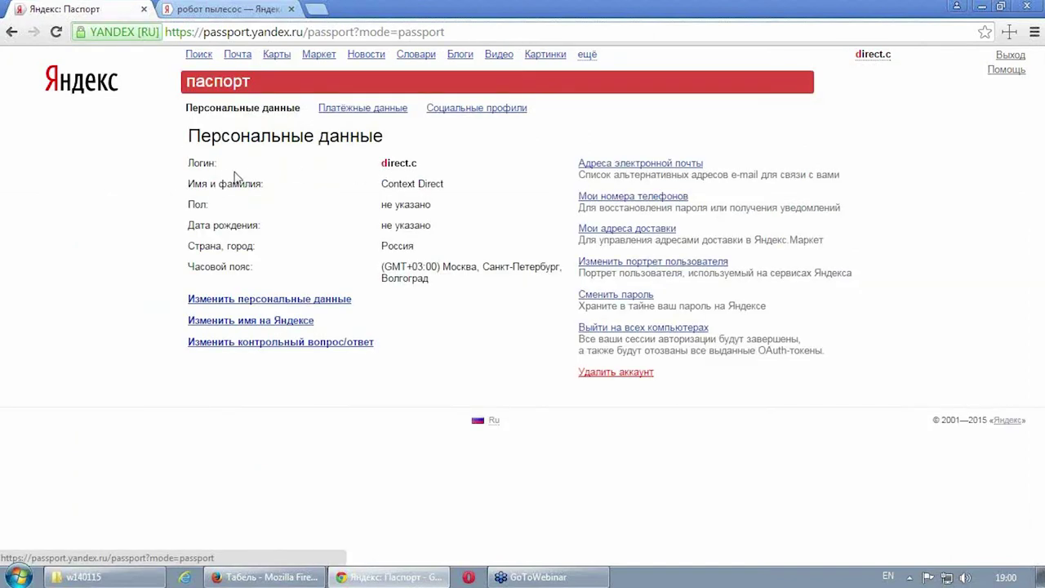
{"action": "left_click_drag", "start_coordinate": [225, 184], "coordinate": [414, 246]}
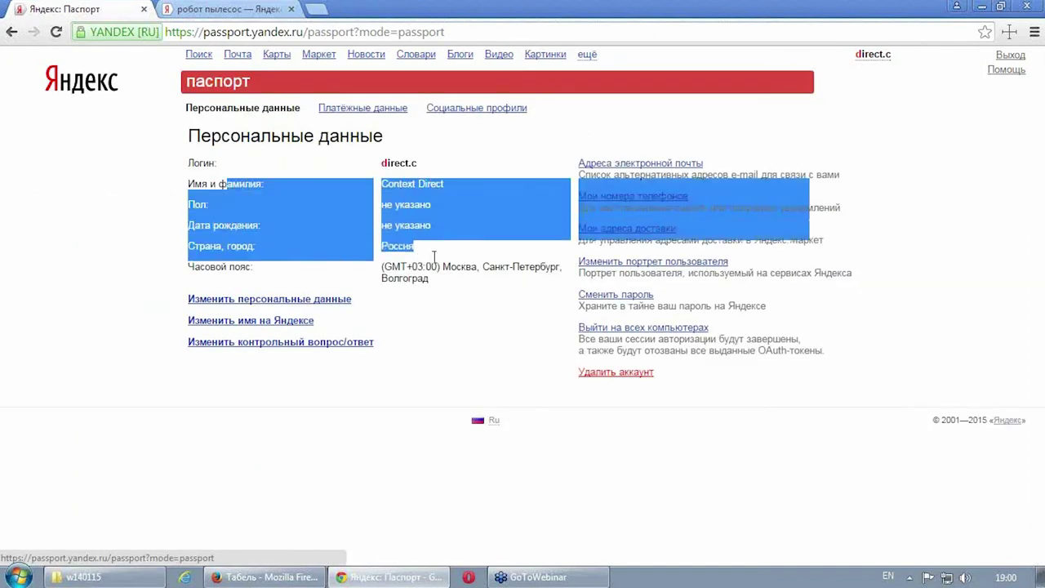
{"action": "left_click", "coordinate": [416, 304]}
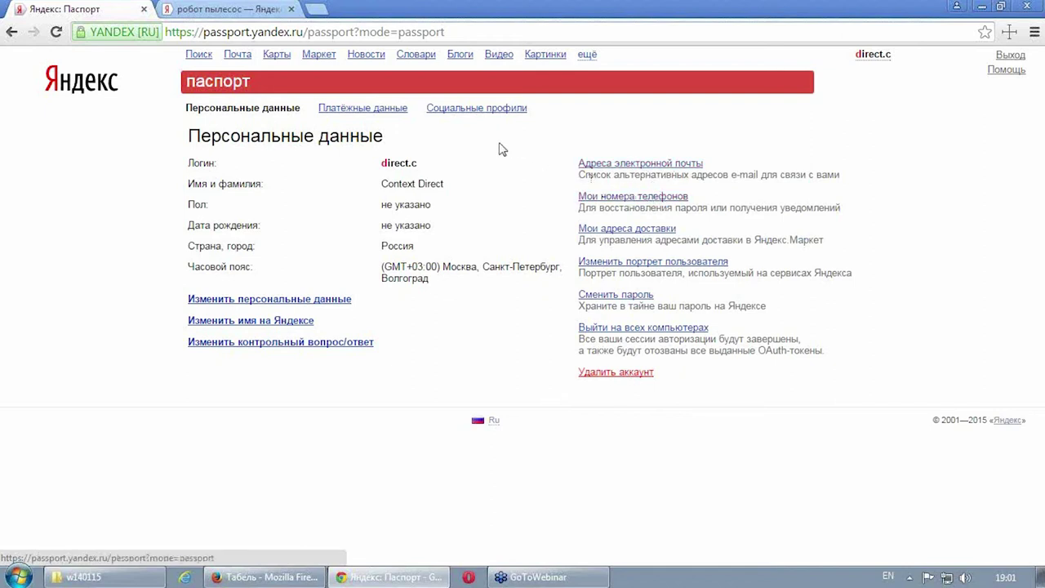
{"action": "left_click", "coordinate": [390, 118]}
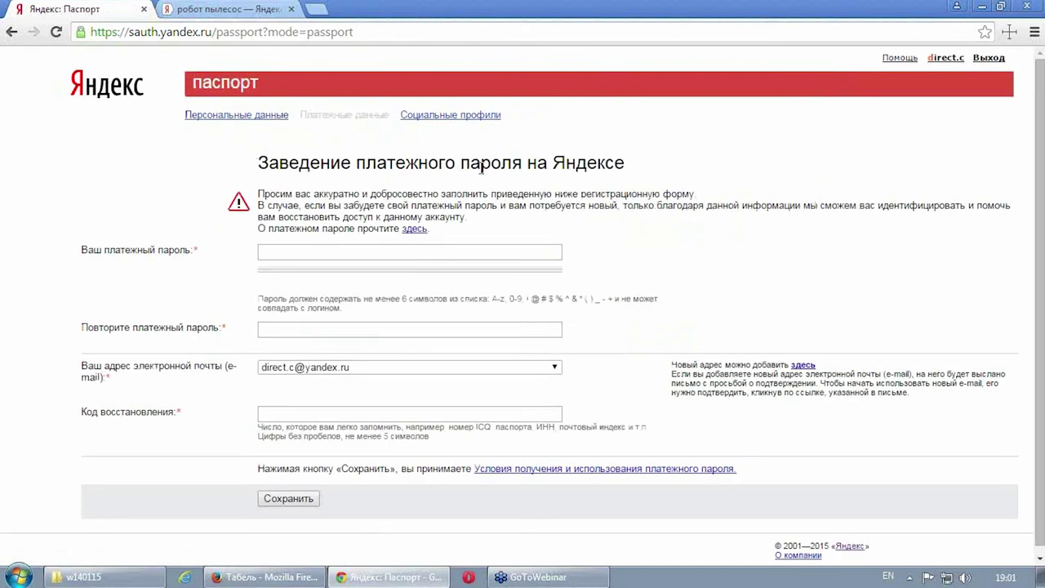
{"action": "scroll", "coordinate": [481, 154], "scroll_direction": "down", "scroll_amount": 1}
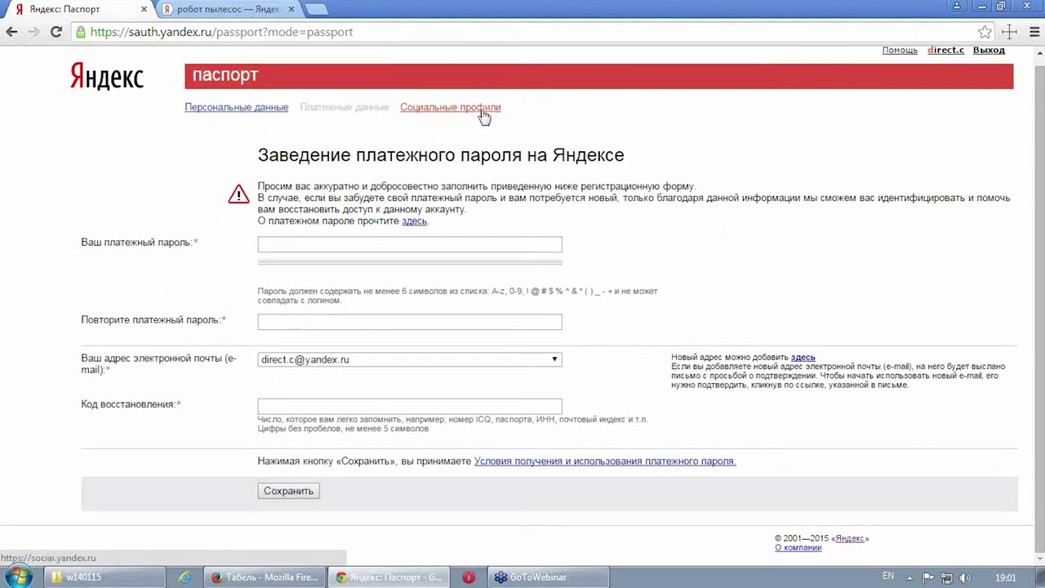
{"action": "left_click", "coordinate": [484, 116]}
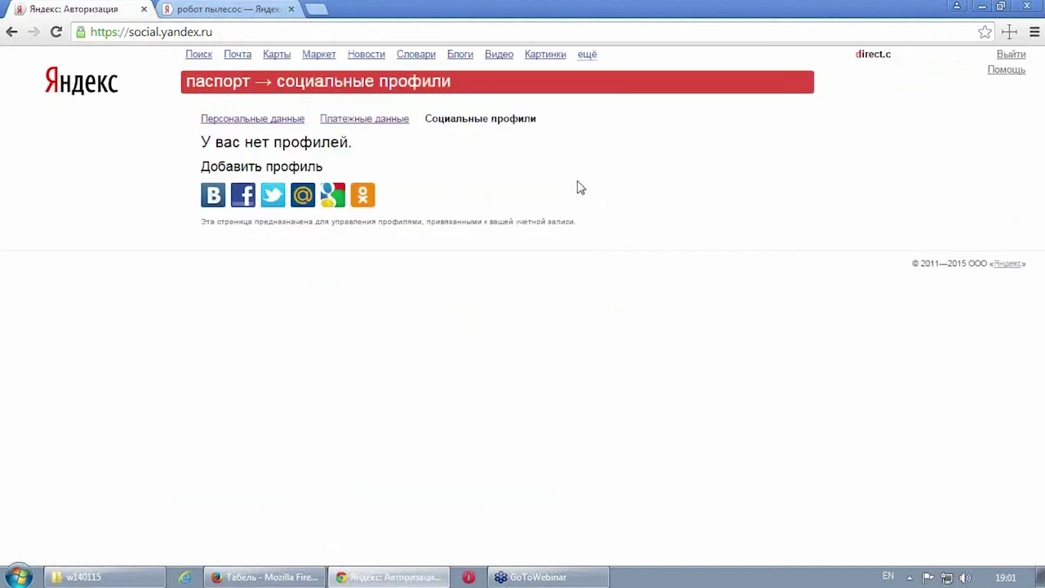
{"action": "left_click", "coordinate": [12, 32]}
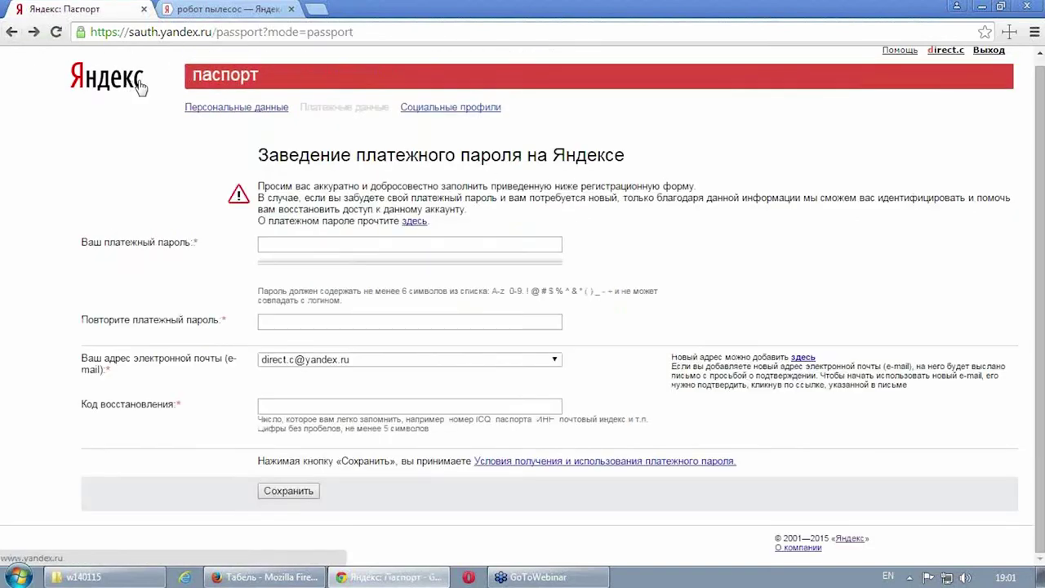
{"action": "left_click", "coordinate": [11, 32]}
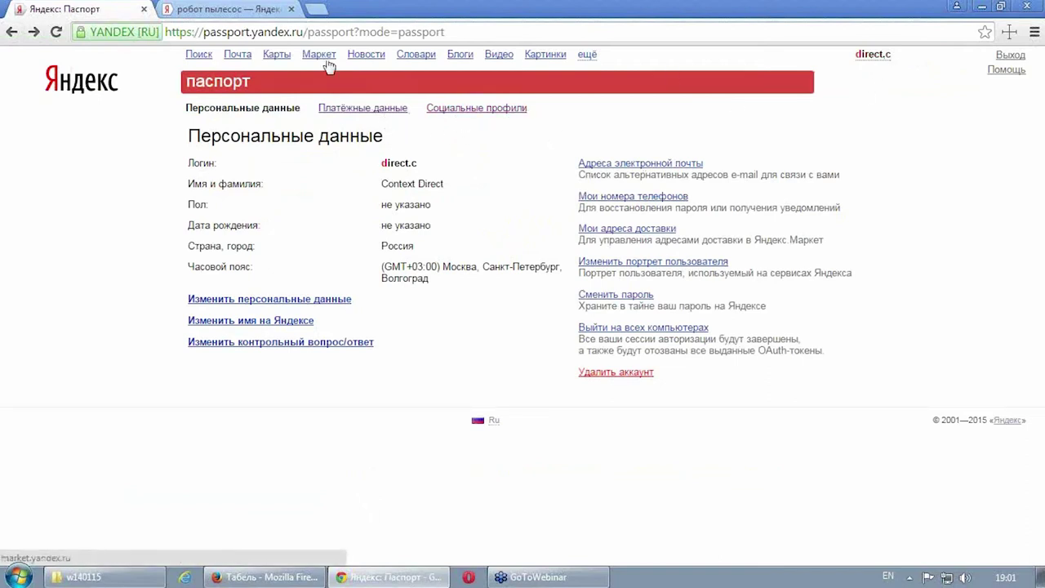
{"action": "left_click", "coordinate": [588, 58]}
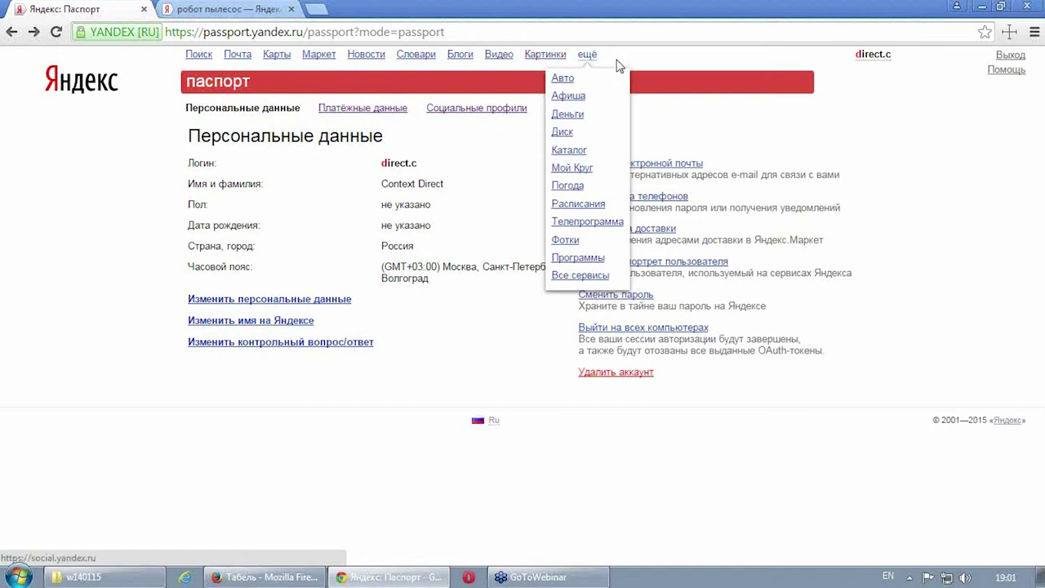
{"action": "left_click", "coordinate": [12, 32]}
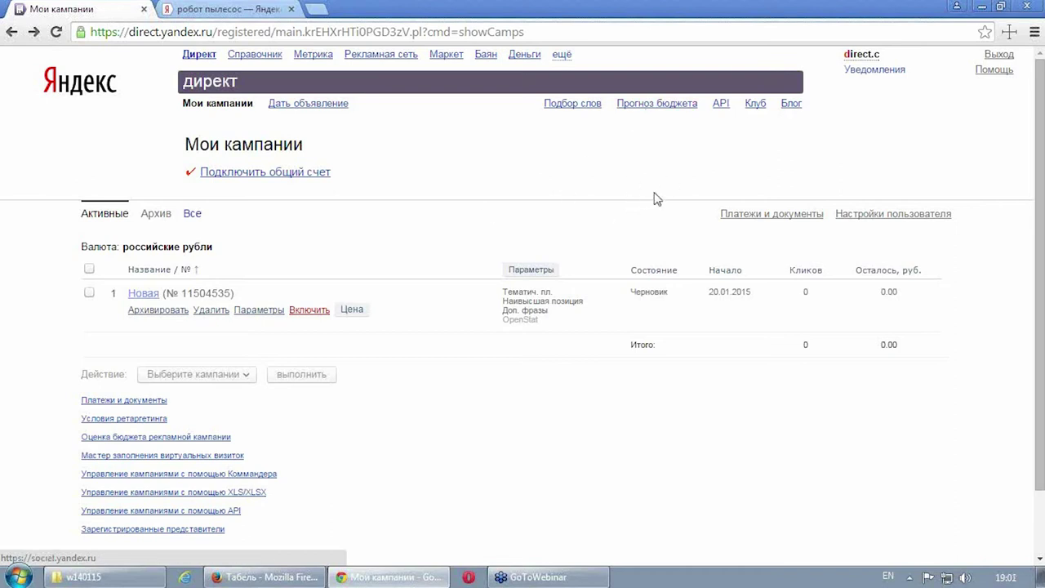
Step: Save the Direct user settings with the phone blank and position-change warnings still on
{"action": "left_click", "coordinate": [898, 219]}
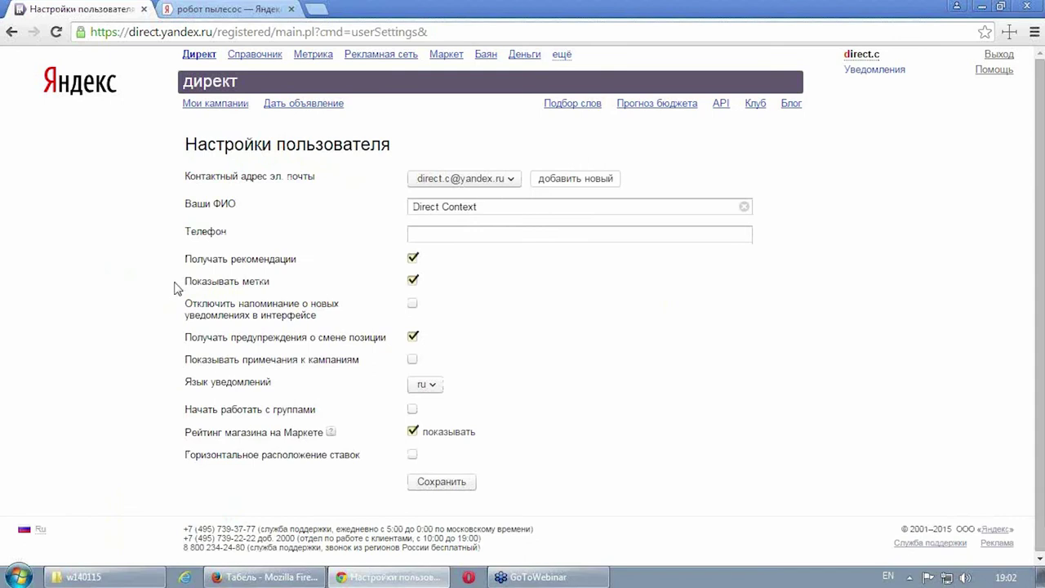
{"action": "left_click", "coordinate": [490, 235]}
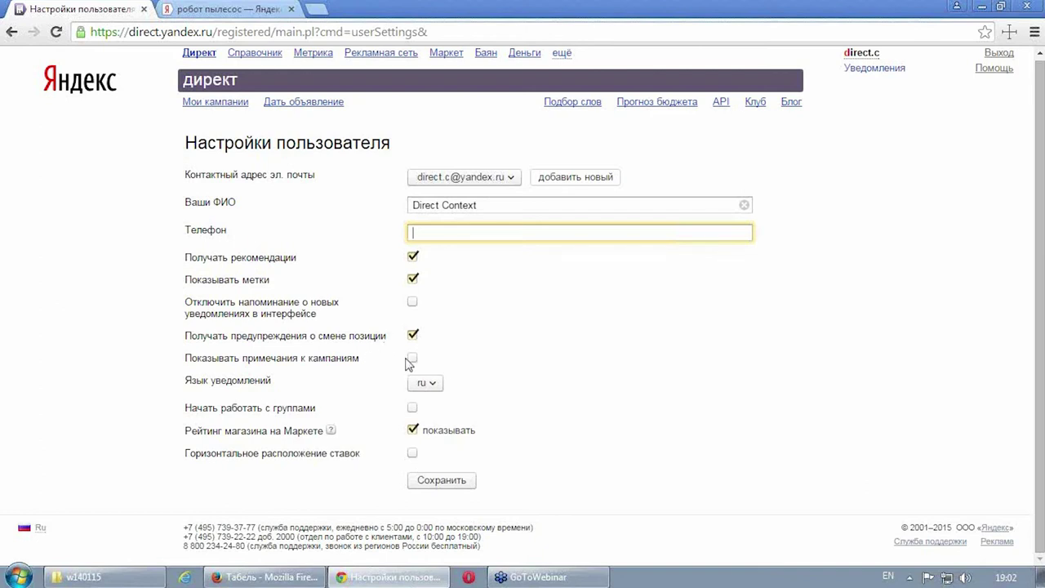
{"action": "left_click", "coordinate": [413, 334]}
{"action": "left_click", "coordinate": [413, 334]}
{"action": "left_click", "coordinate": [448, 482]}
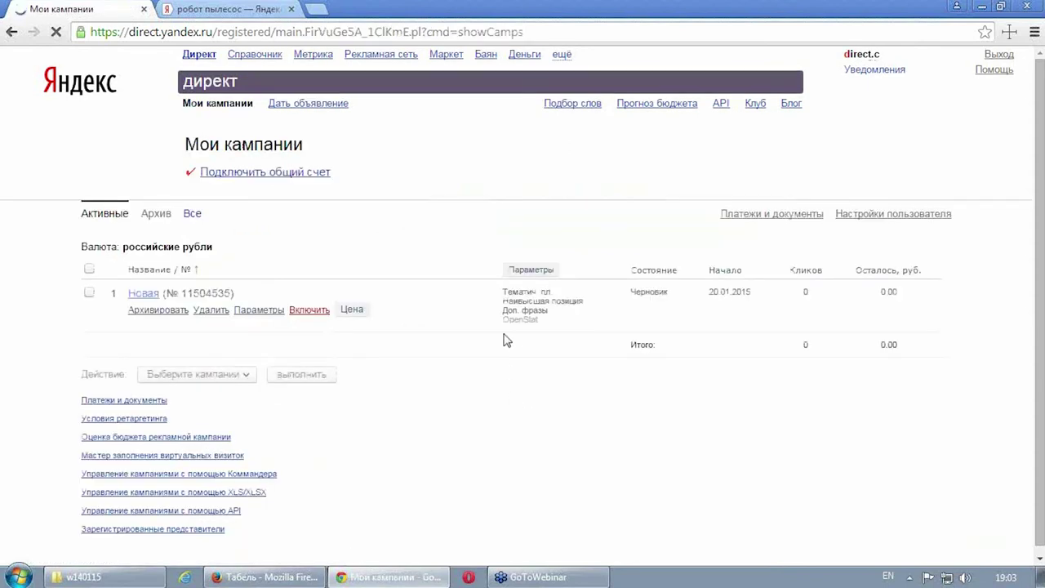
Step: Open Платежи и документы in a new Balance tab beside the Direct campaigns list
{"action": "right_click", "coordinate": [759, 218]}
{"action": "left_click", "coordinate": [447, 240]}
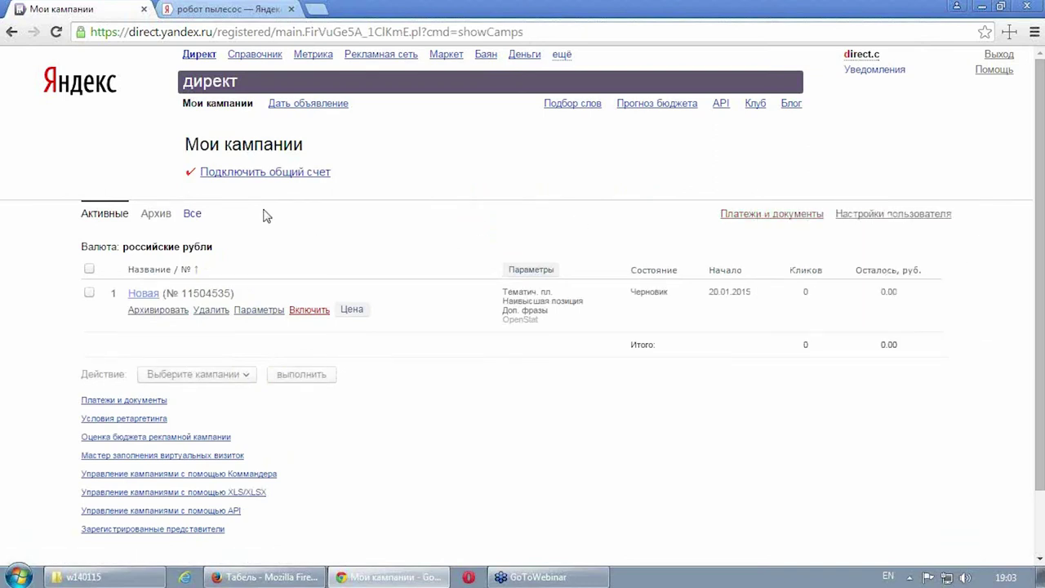
{"action": "right_click", "coordinate": [733, 221]}
{"action": "left_click", "coordinate": [781, 229]}
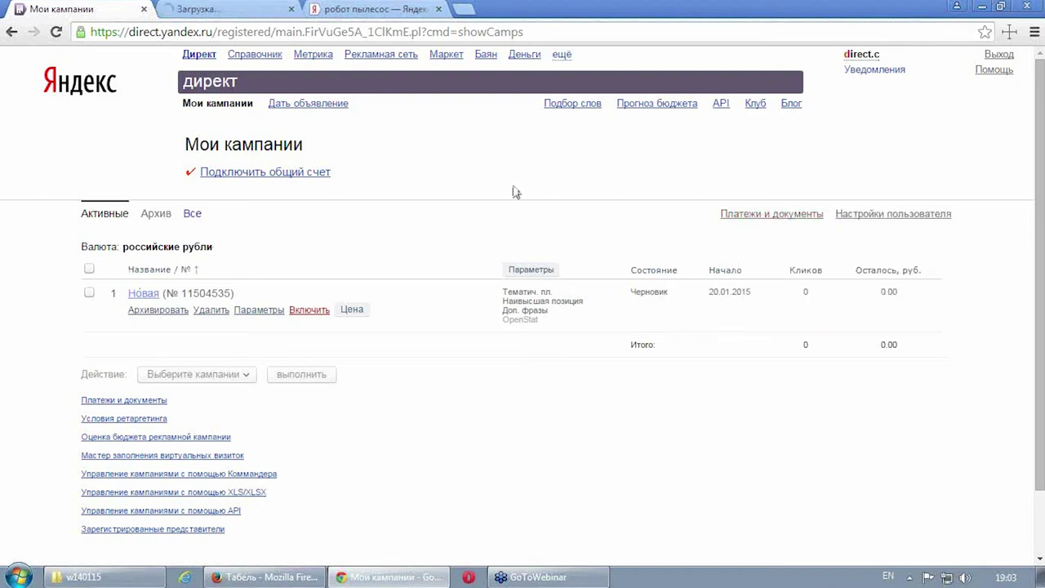
{"action": "left_click", "coordinate": [214, 9]}
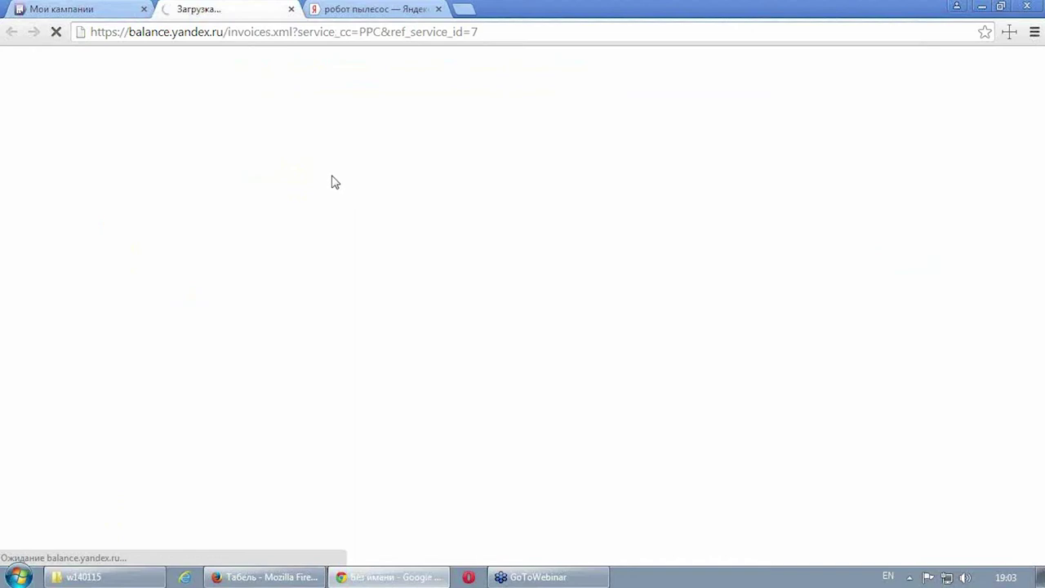
{"action": "left_click", "coordinate": [64, 8]}
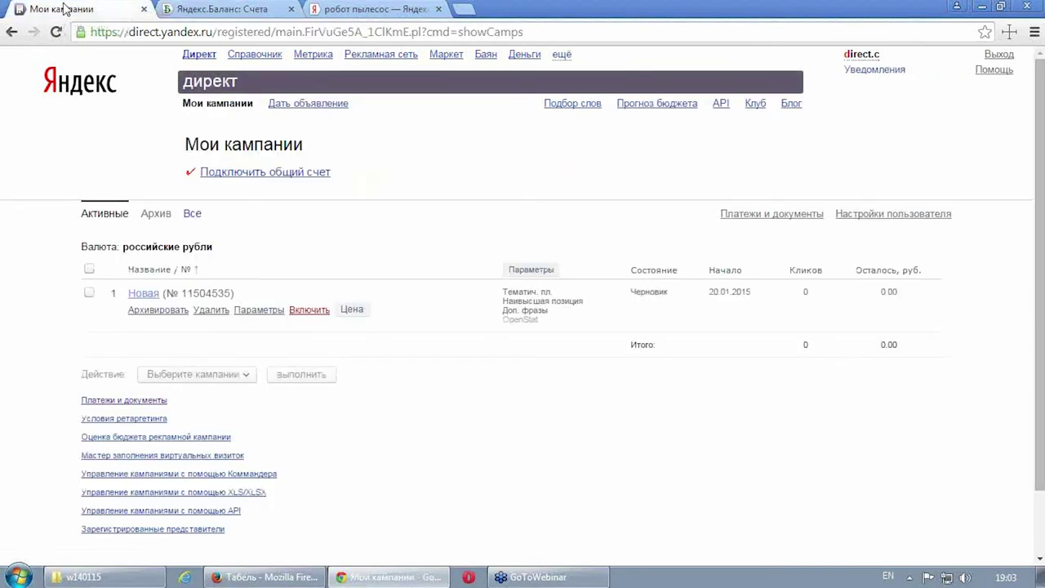
{"action": "left_click", "coordinate": [229, 10]}
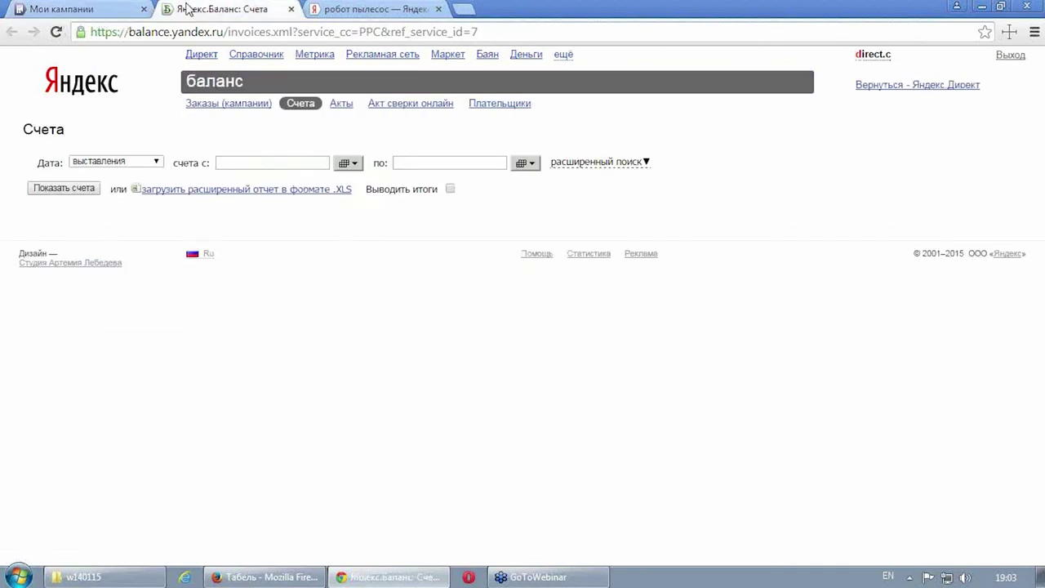
{"action": "left_click", "coordinate": [63, 9]}
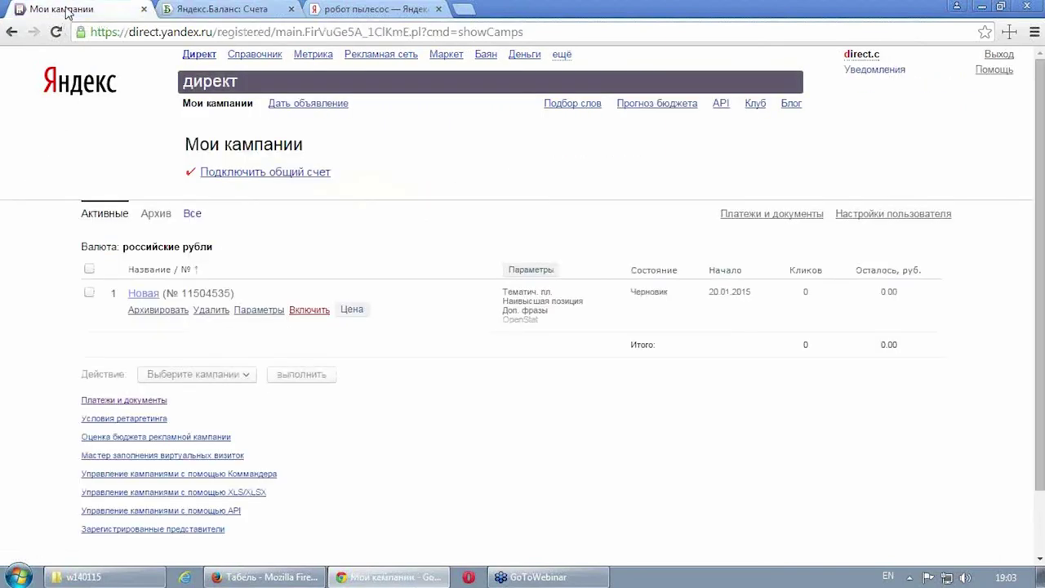
{"action": "left_click", "coordinate": [233, 10]}
{"action": "left_click", "coordinate": [110, 12]}
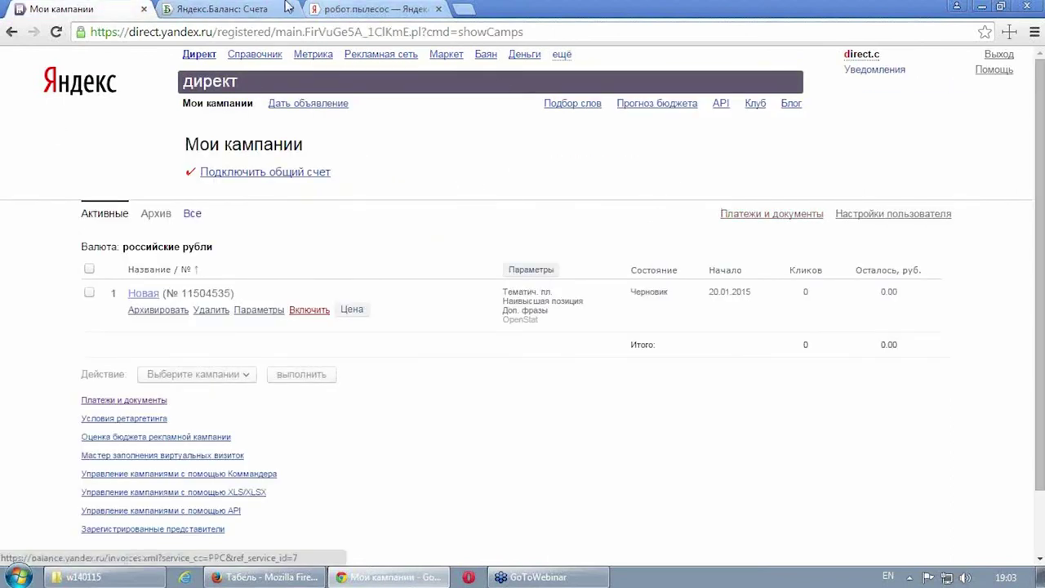
{"action": "left_click", "coordinate": [208, 9]}
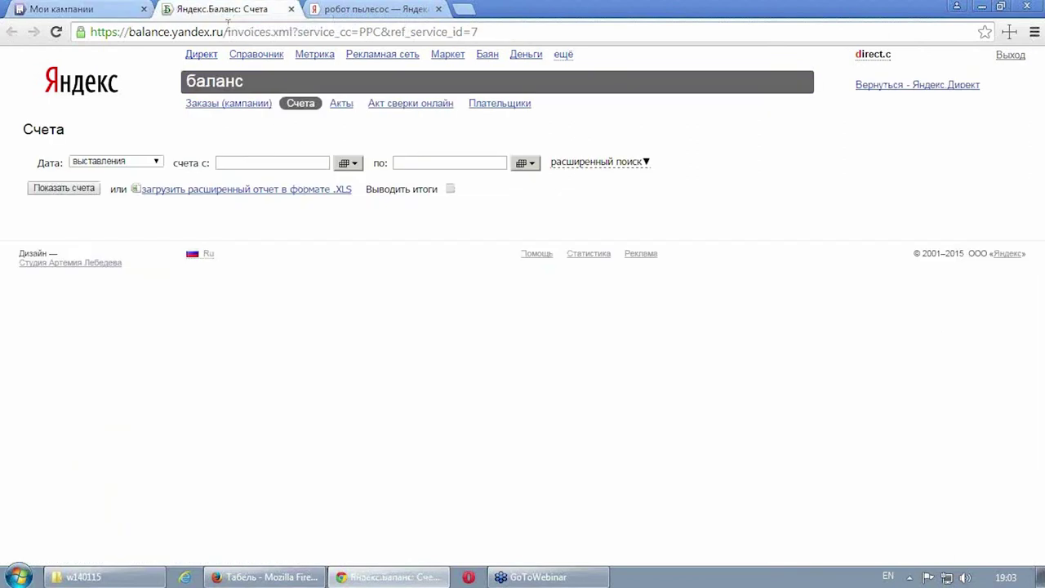
Step: In Balance, go through Счета and Акты to the Акт сверки онлайн page
{"action": "left_click_drag", "start_coordinate": [128, 32], "coordinate": [220, 35]}
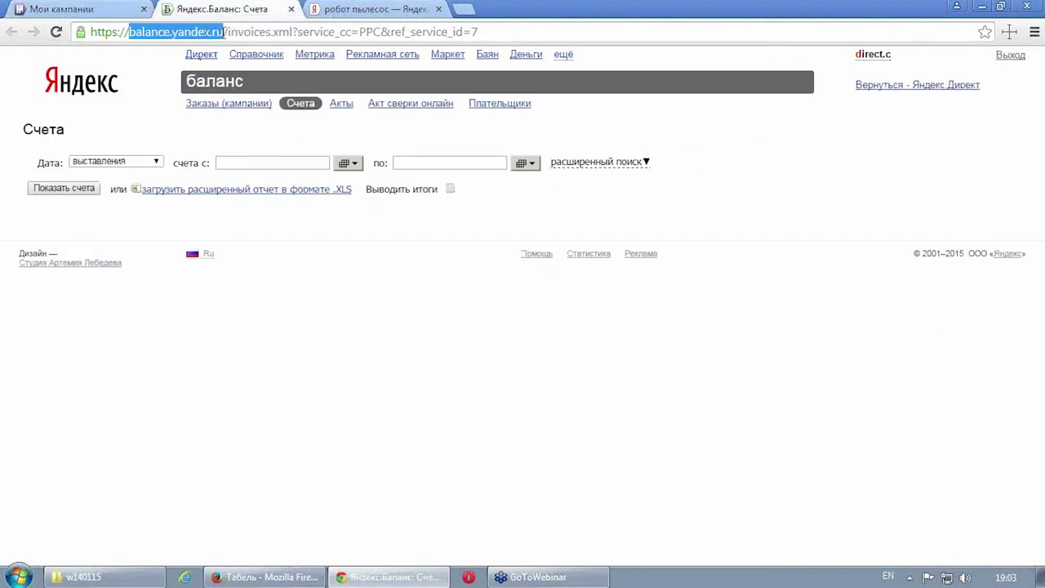
{"action": "left_click", "coordinate": [260, 295]}
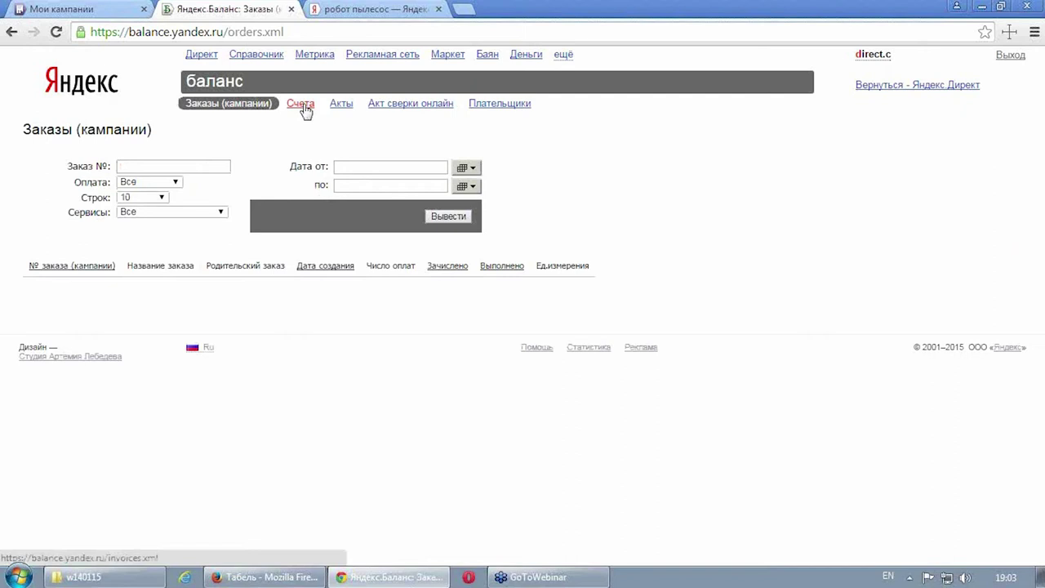
{"action": "left_click", "coordinate": [300, 105]}
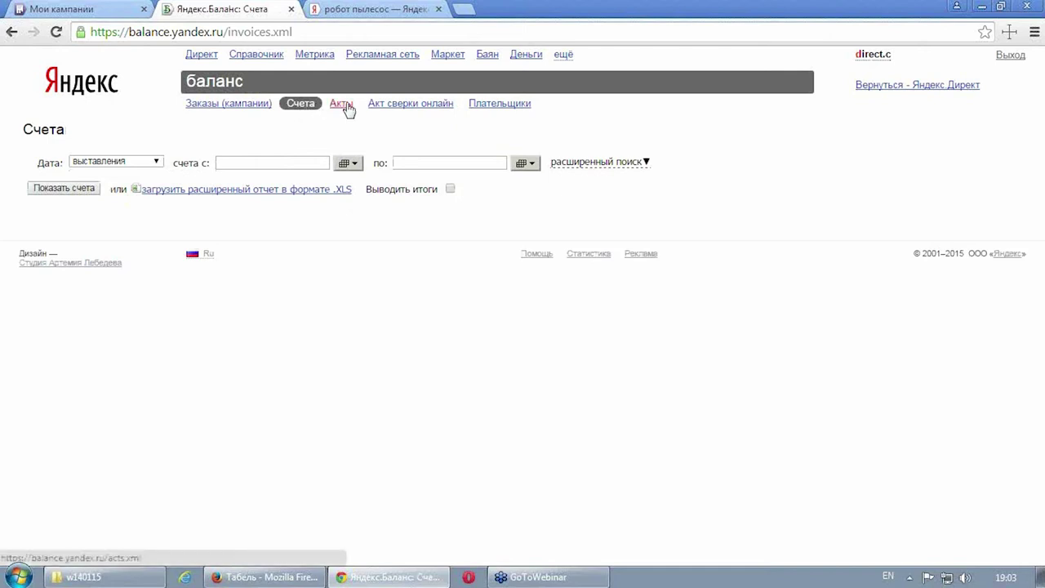
{"action": "left_click", "coordinate": [347, 107]}
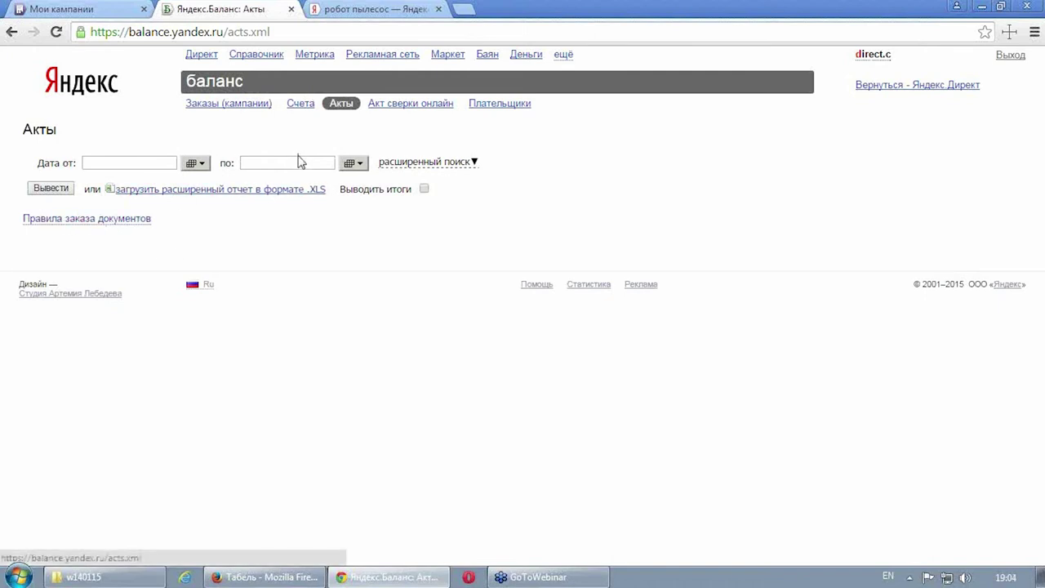
{"action": "left_click", "coordinate": [442, 108]}
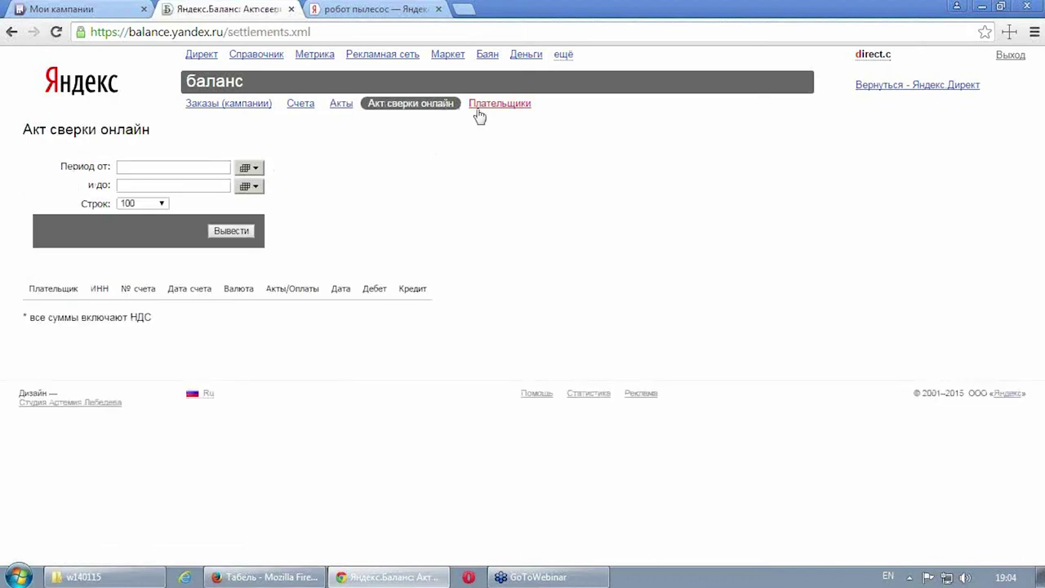
Step: Choose Физ. лицо as payer type, review its registration form, then go back to Плательщики
{"action": "left_click", "coordinate": [521, 106]}
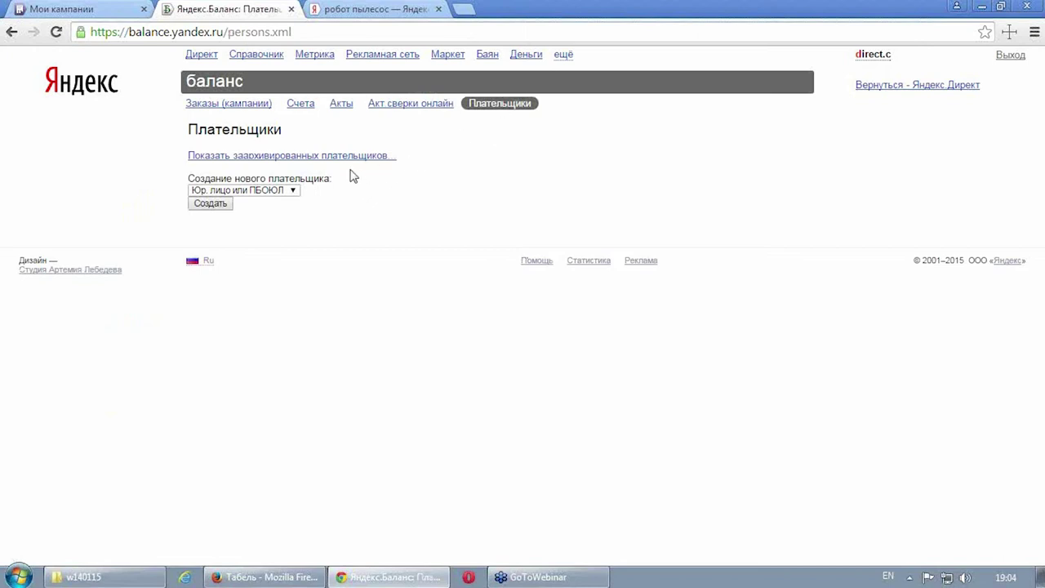
{"action": "left_click", "coordinate": [295, 191]}
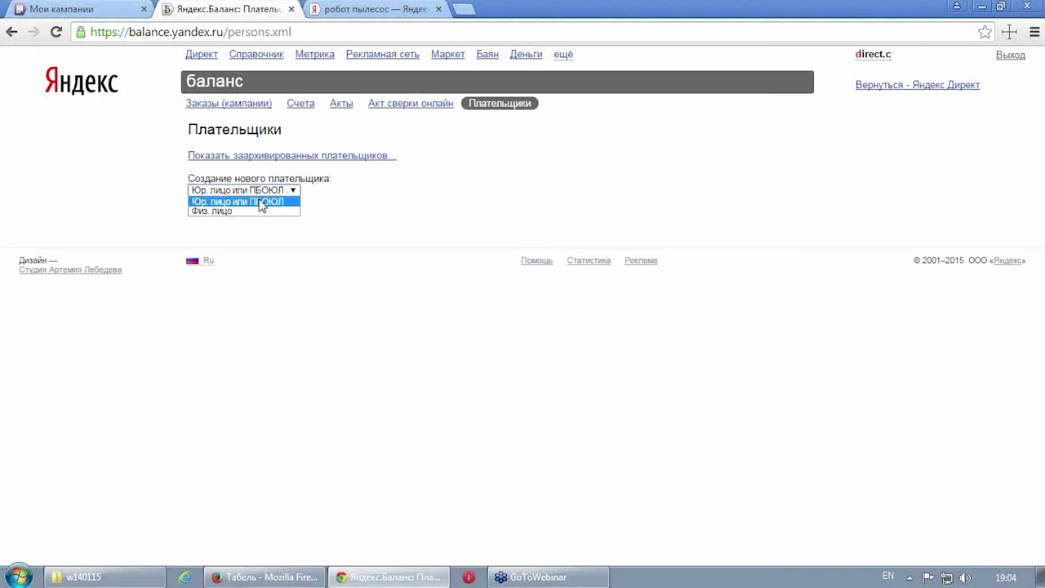
{"action": "left_click", "coordinate": [259, 231]}
{"action": "left_click", "coordinate": [262, 193]}
{"action": "left_click", "coordinate": [245, 212]}
{"action": "left_click", "coordinate": [227, 203]}
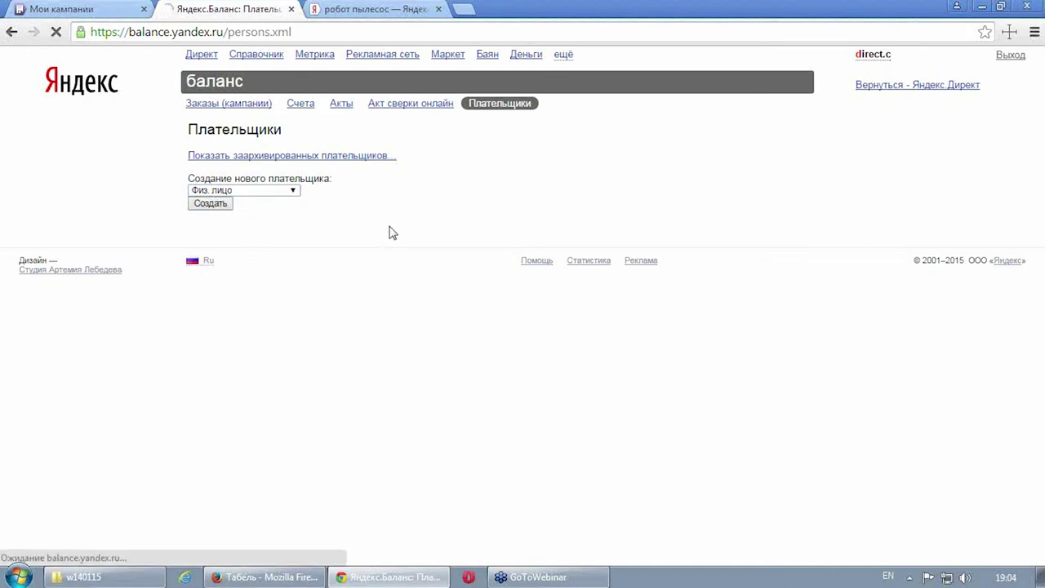
{"action": "scroll", "coordinate": [480, 181], "scroll_direction": "down", "scroll_amount": 1}
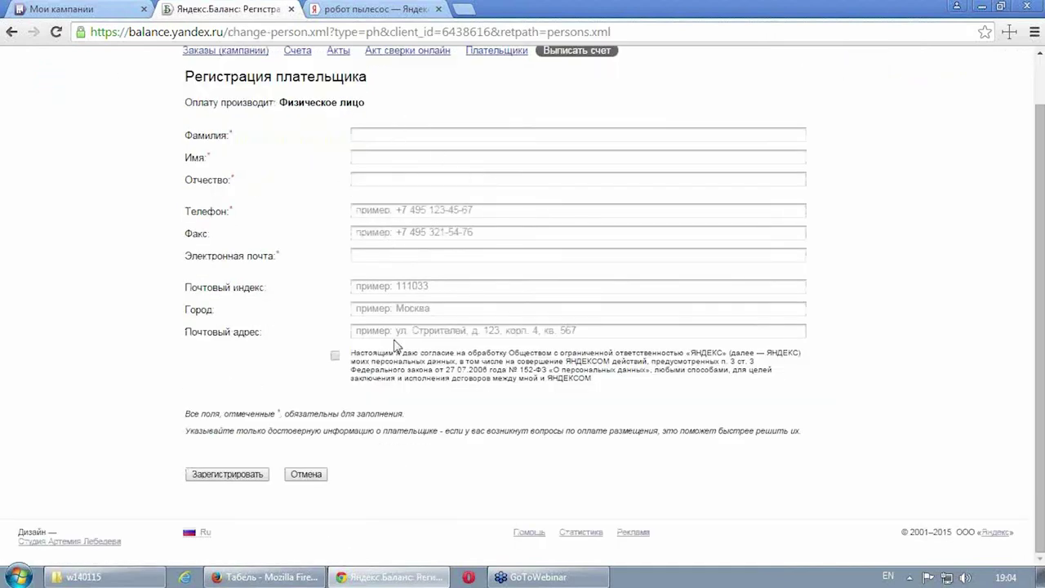
{"action": "scroll", "coordinate": [295, 167], "scroll_direction": "up", "scroll_amount": 1}
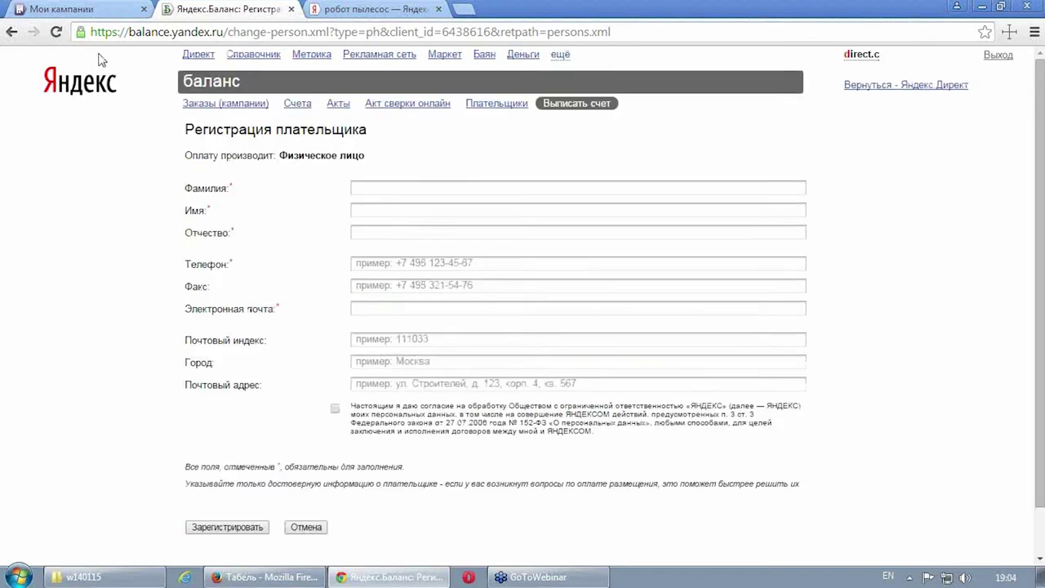
{"action": "left_click", "coordinate": [11, 33]}
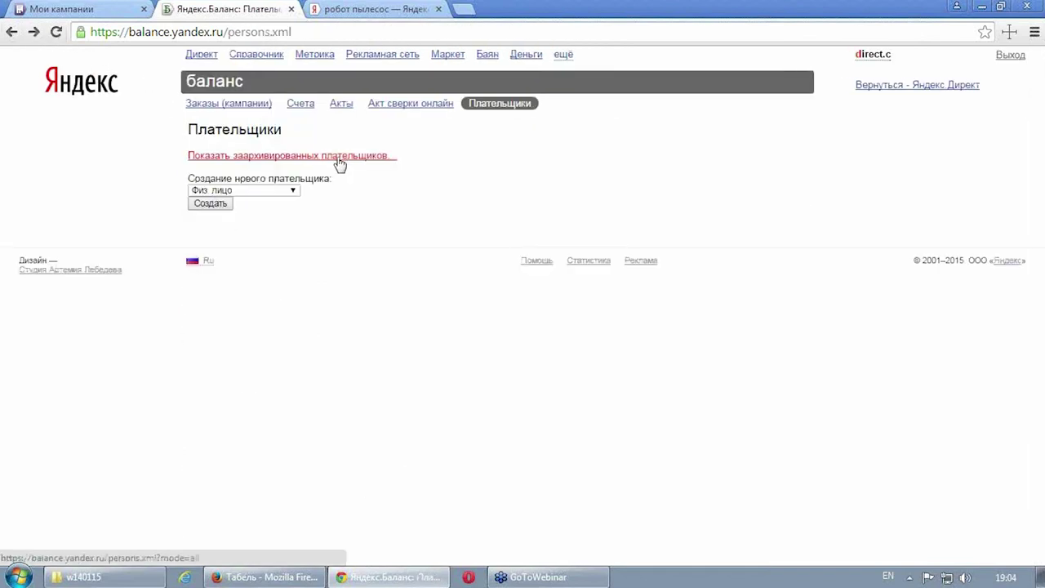
Step: Choose Юр. лицо или ПБЮЛ as payer type and open its registration form
{"action": "left_click", "coordinate": [291, 191]}
{"action": "left_click", "coordinate": [274, 206]}
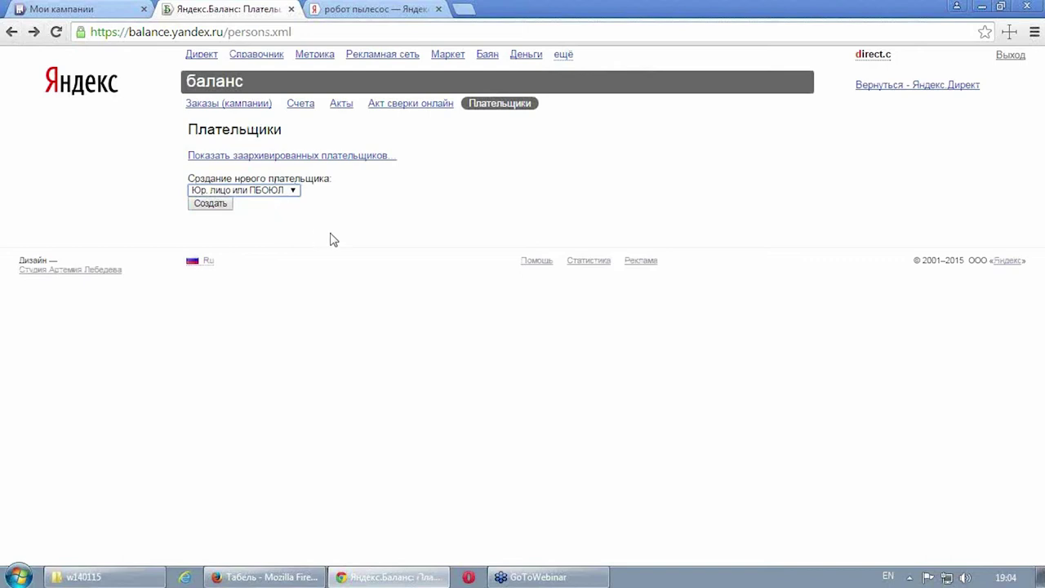
{"action": "left_click", "coordinate": [222, 206]}
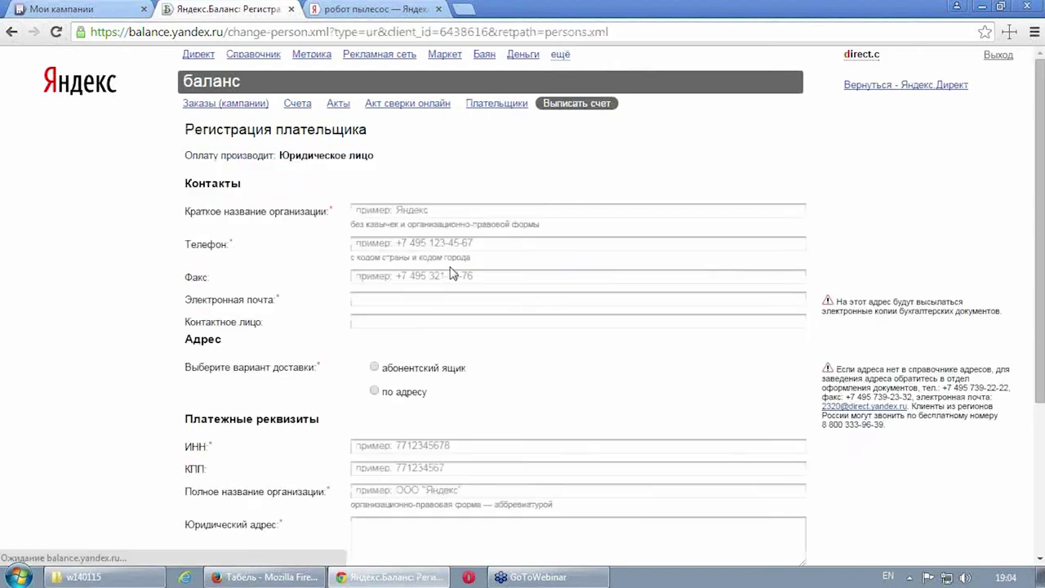
Step: Scroll through the unfilled legal-entity form, then return to the Плательщики page
{"action": "scroll", "coordinate": [452, 264], "scroll_direction": "down", "scroll_amount": 3}
{"action": "scroll", "coordinate": [451, 265], "scroll_direction": "up", "scroll_amount": 2}
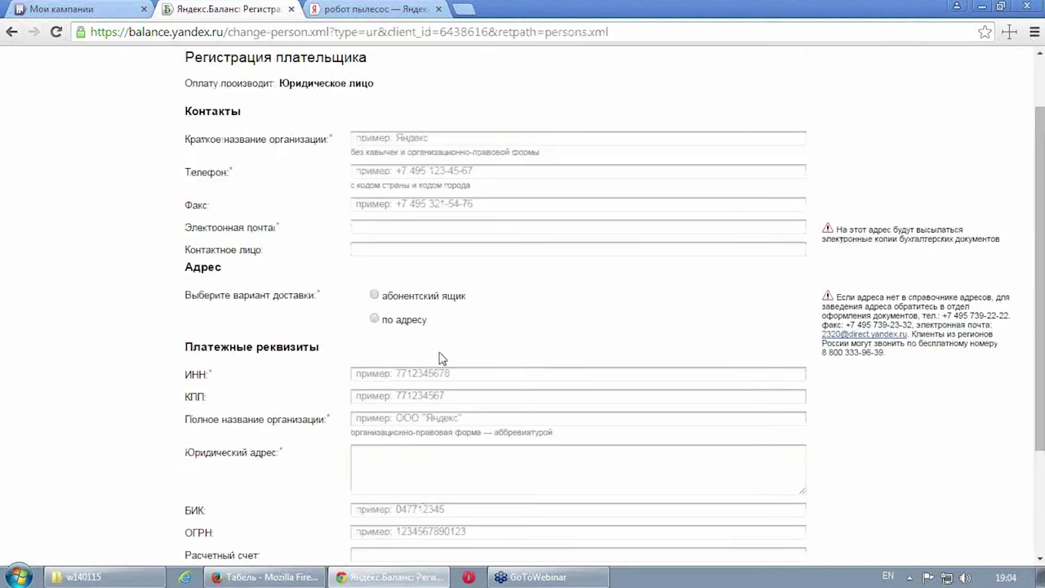
{"action": "scroll", "coordinate": [424, 392], "scroll_direction": "down", "scroll_amount": 2}
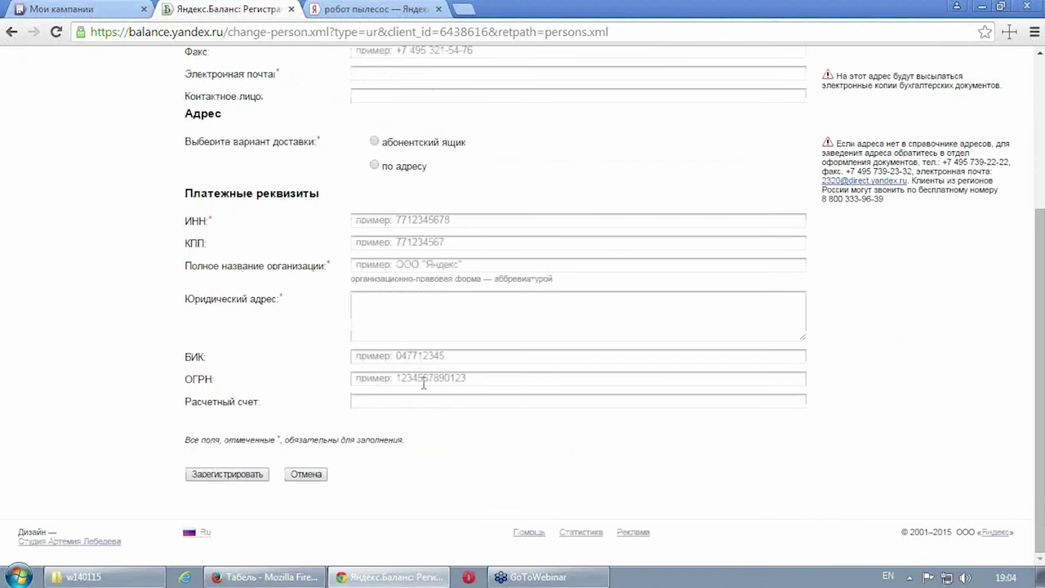
{"action": "scroll", "coordinate": [424, 383], "scroll_direction": "up", "scroll_amount": 4}
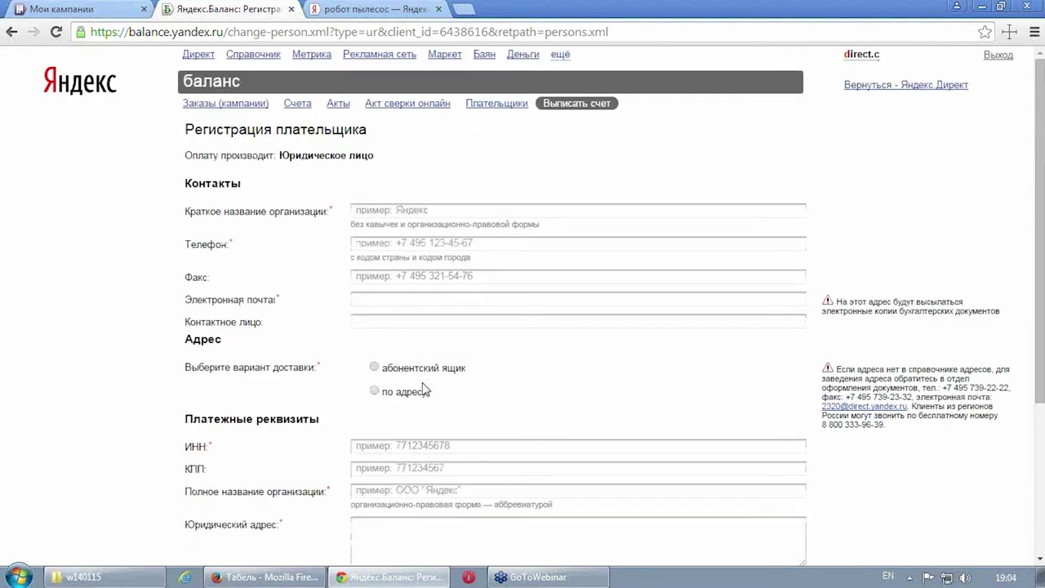
{"action": "scroll", "coordinate": [425, 389], "scroll_direction": "down", "scroll_amount": 2}
{"action": "scroll", "coordinate": [425, 389], "scroll_direction": "down", "scroll_amount": 1}
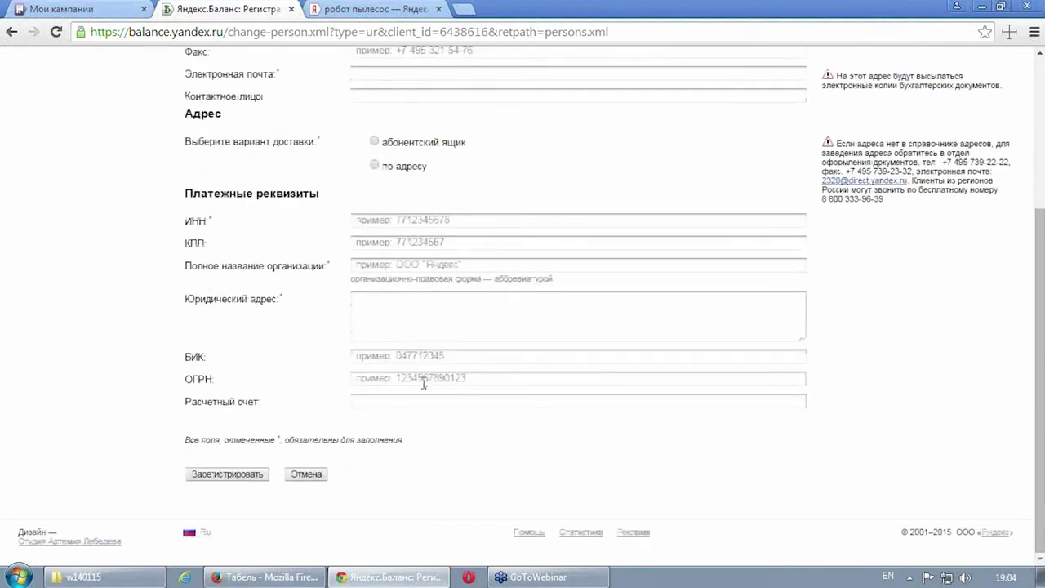
{"action": "scroll", "coordinate": [411, 368], "scroll_direction": "up", "scroll_amount": 2}
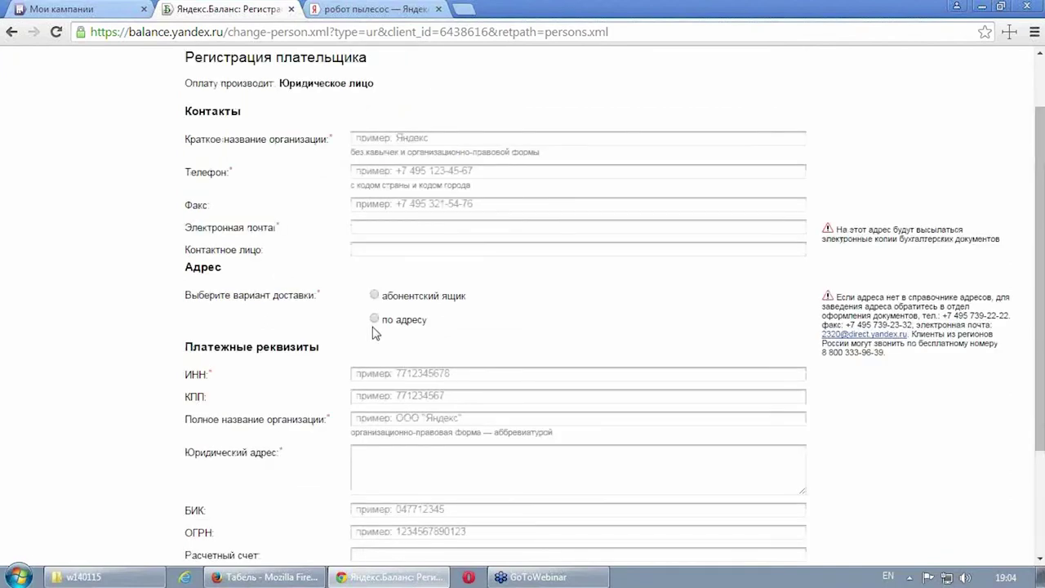
{"action": "scroll", "coordinate": [373, 333], "scroll_direction": "up", "scroll_amount": 1}
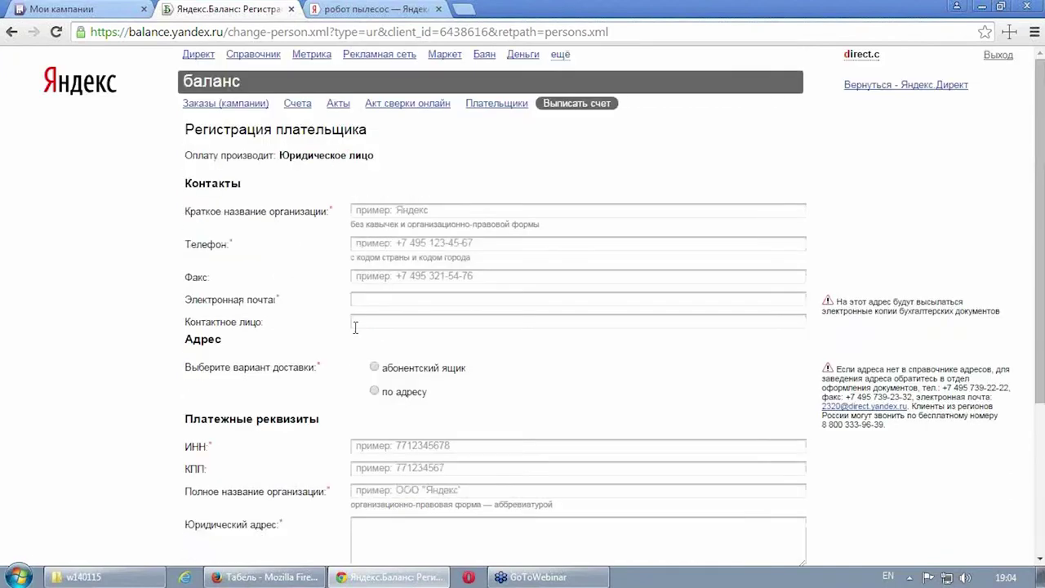
{"action": "scroll", "coordinate": [355, 327], "scroll_direction": "down", "scroll_amount": 3}
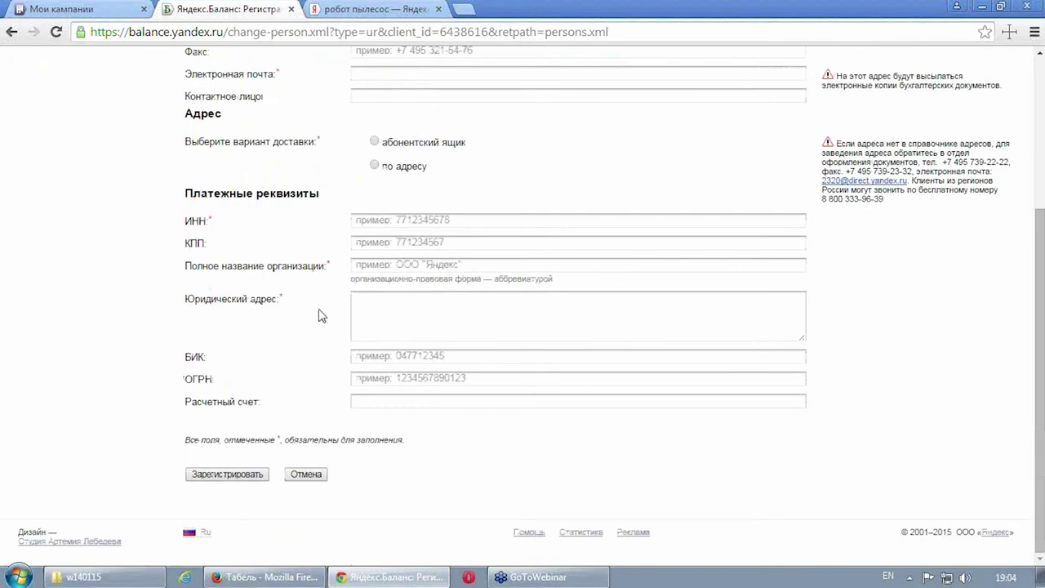
{"action": "scroll", "coordinate": [252, 208], "scroll_direction": "up", "scroll_amount": 2}
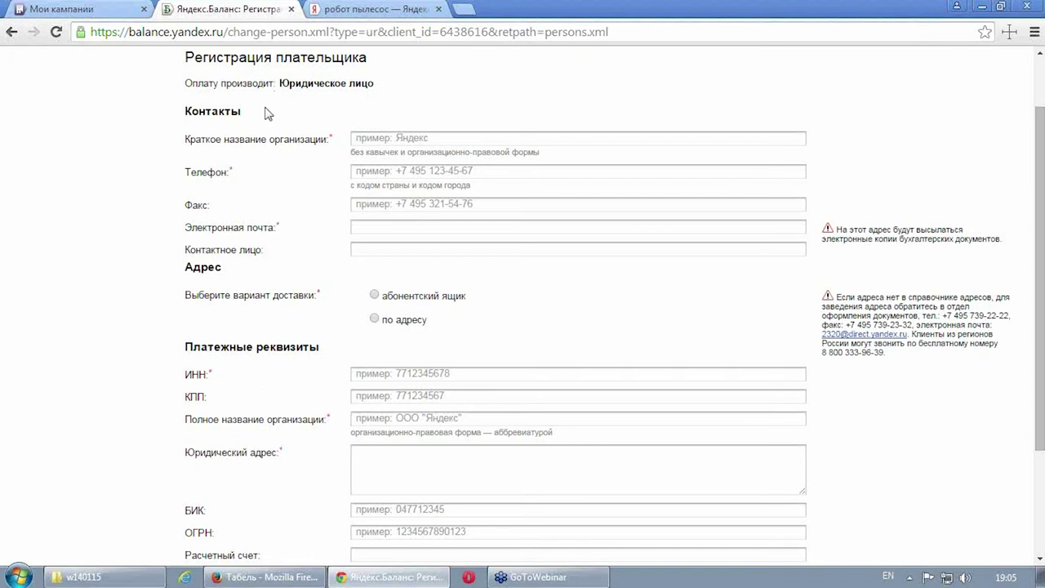
{"action": "scroll", "coordinate": [260, 123], "scroll_direction": "up", "scroll_amount": 1}
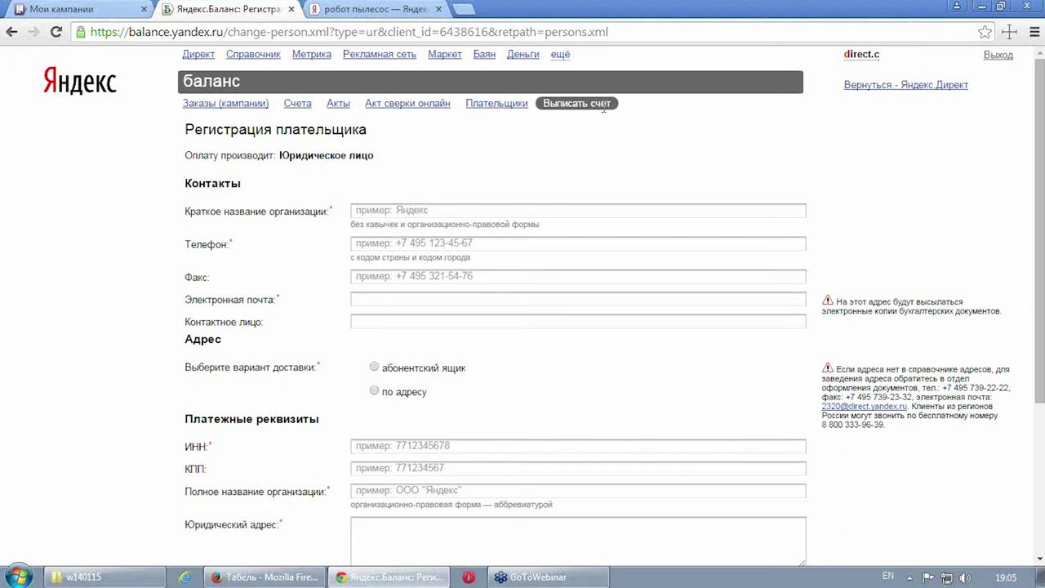
{"action": "left_click", "coordinate": [541, 102]}
{"action": "left_click", "coordinate": [499, 104]}
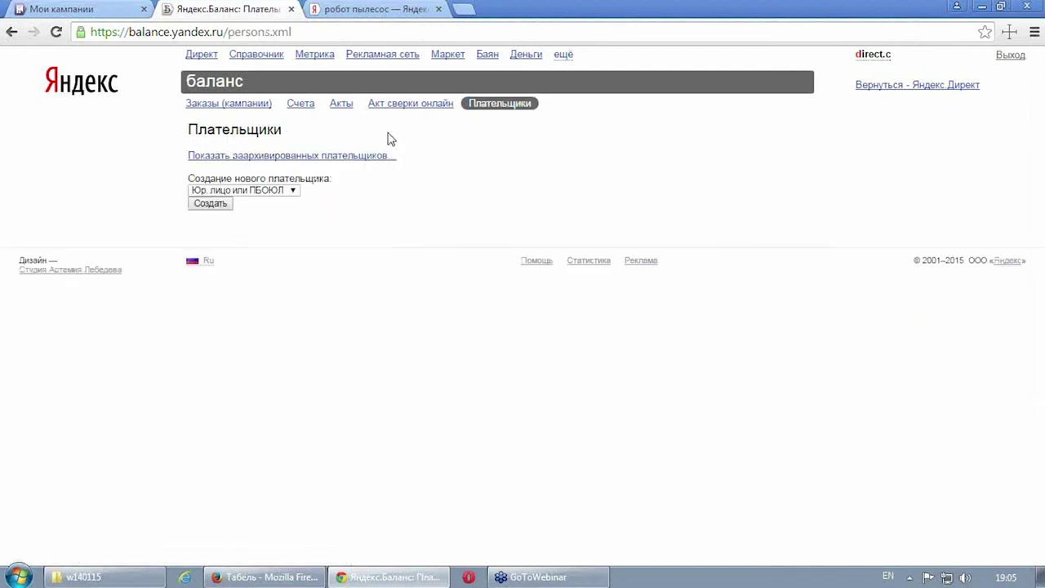
Step: Return to the Direct campaigns list and open Метрика in a new browser tab
{"action": "left_click", "coordinate": [201, 54]}
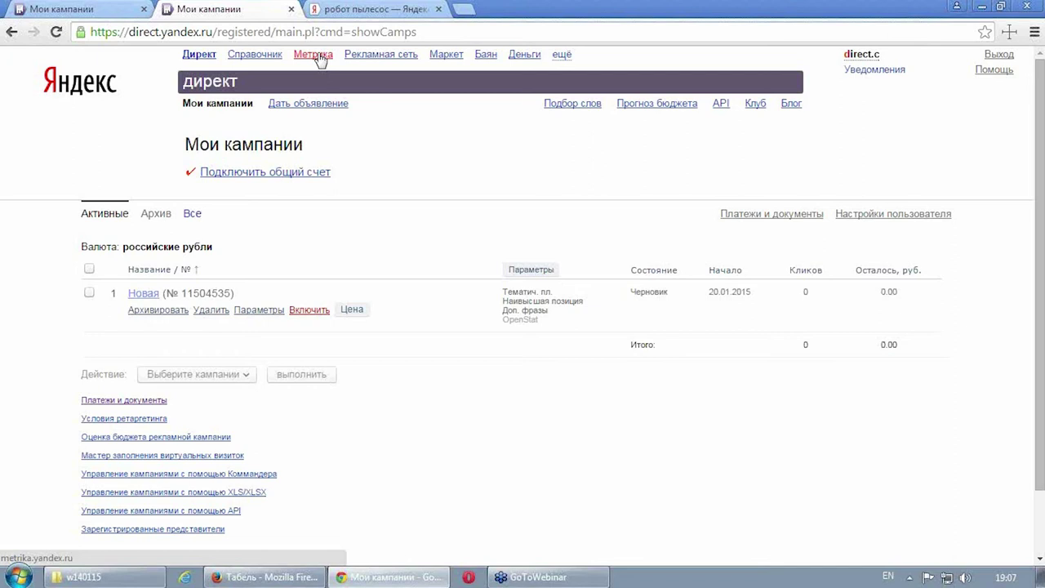
{"action": "right_click", "coordinate": [320, 59]}
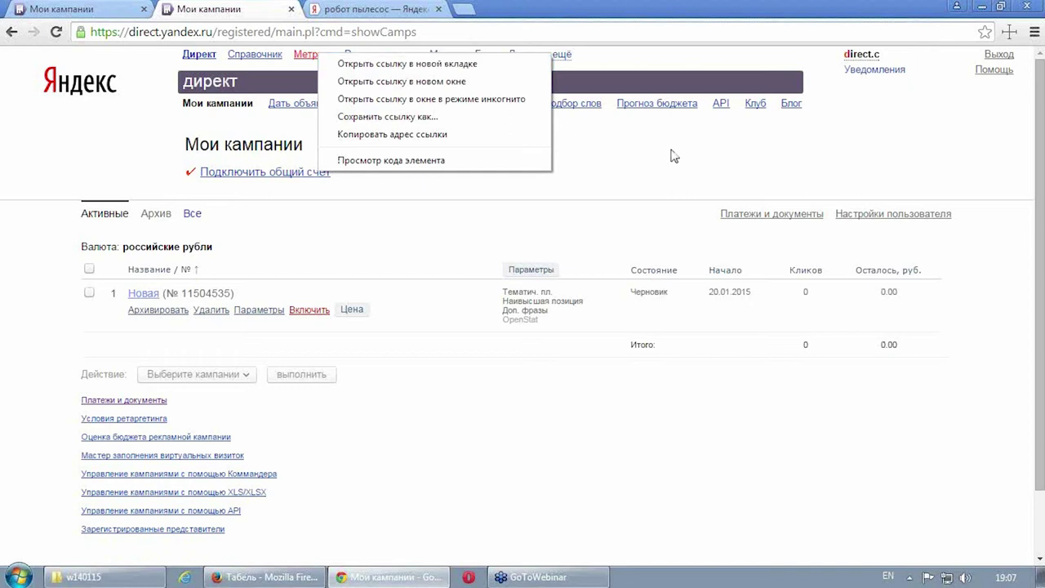
{"action": "left_click", "coordinate": [721, 156]}
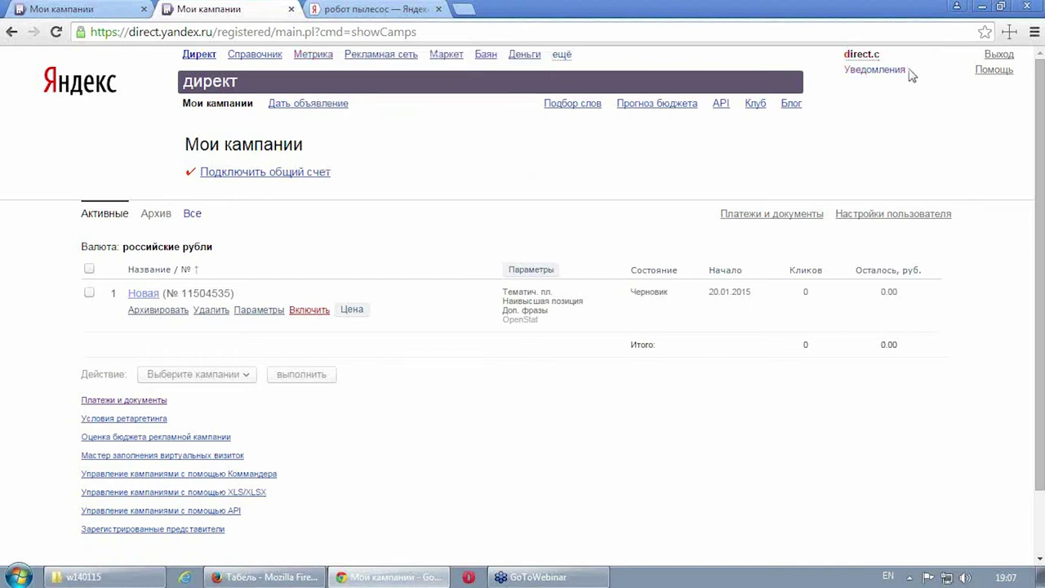
{"action": "right_click", "coordinate": [348, 54]}
{"action": "left_click", "coordinate": [362, 62]}
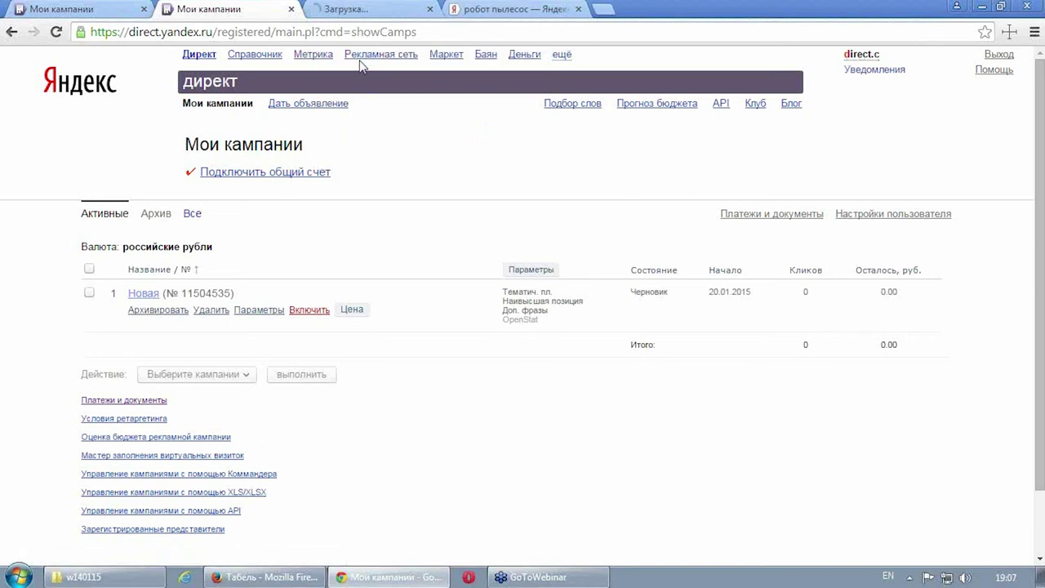
{"action": "left_click", "coordinate": [359, 12]}
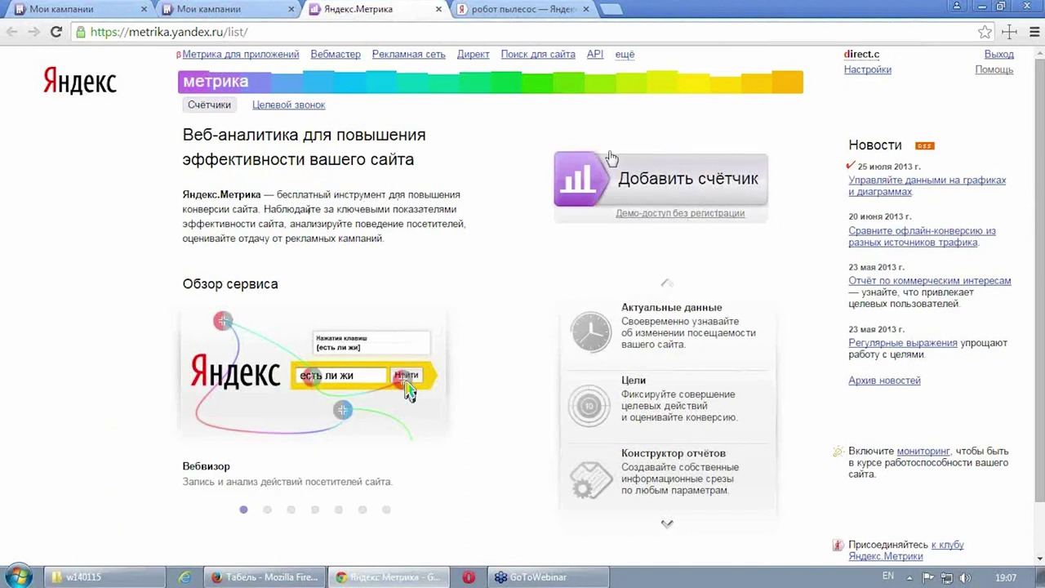
Step: Open the Добавить счётчик form, with empty Наименование and Адрес сайта fields
{"action": "left_click", "coordinate": [671, 187]}
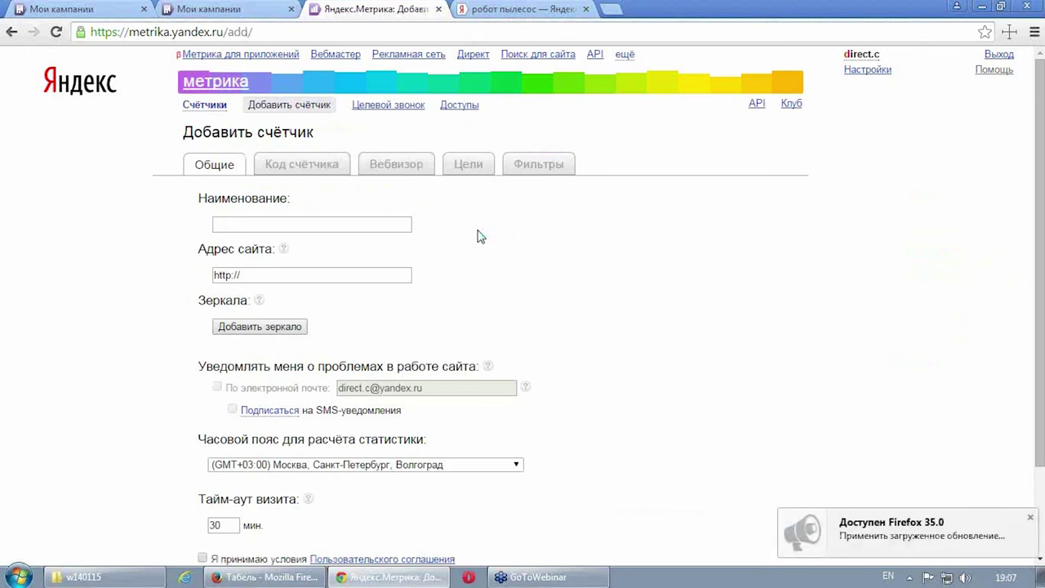
{"action": "scroll", "coordinate": [497, 257], "scroll_direction": "down", "scroll_amount": 3}
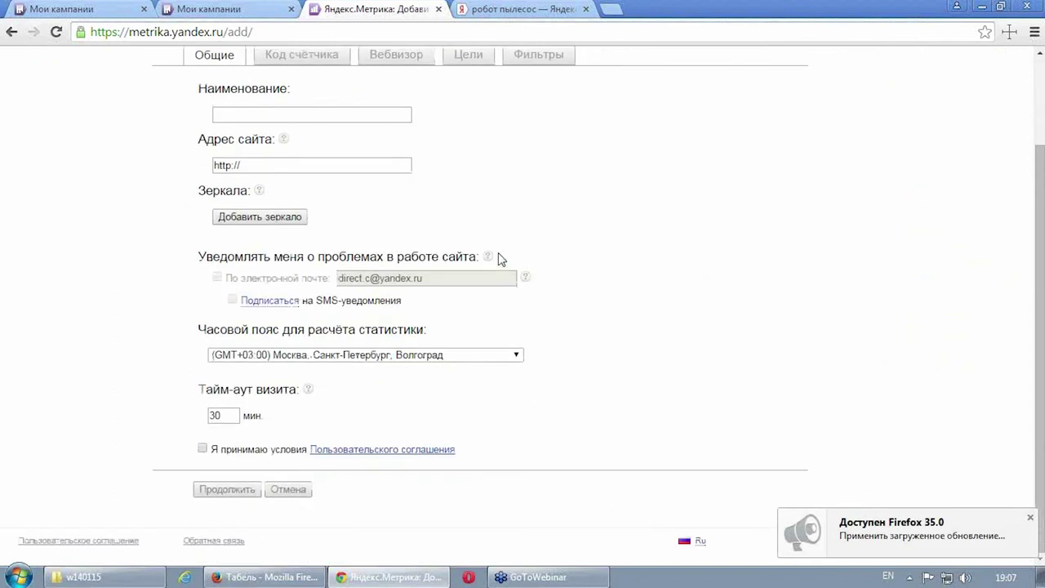
{"action": "scroll", "coordinate": [488, 292], "scroll_direction": "up", "scroll_amount": 3}
Step: Name the new counter 'Тест' using the Russian keyboard layout
{"action": "left_click", "coordinate": [289, 225]}
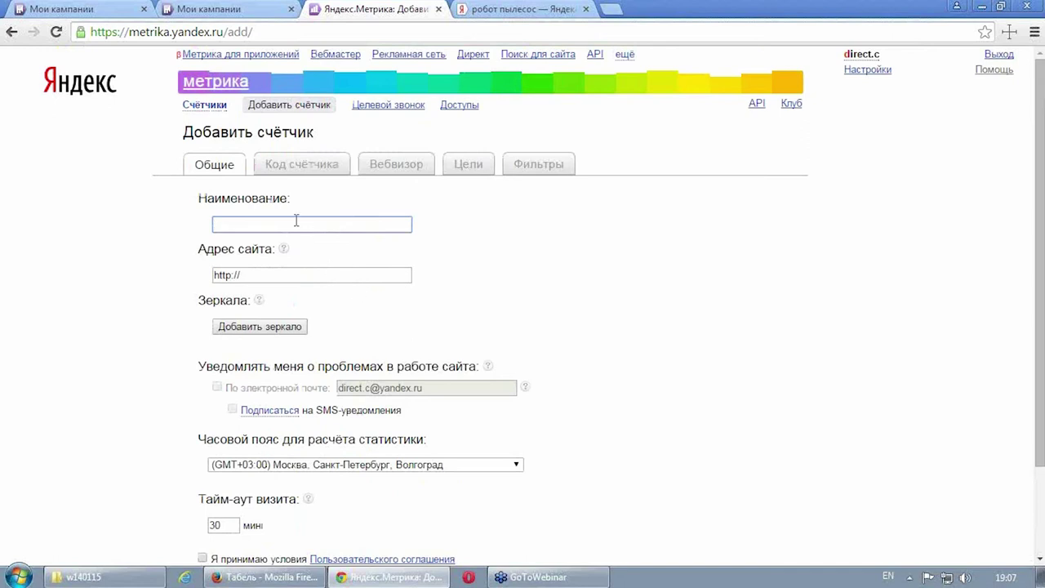
{"action": "type", "text": "Ntc"}
{"action": "key", "text": "BackSpace"}
{"action": "key", "text": "BackSpace"}
{"action": "key", "text": "BackSpace"}
{"action": "key", "text": "alt+shift"}
{"action": "type", "text": "Тест"}
{"action": "left_click", "coordinate": [289, 275]}
{"action": "type", "text": "кщ"}
{"action": "key", "text": "BackSpace"}
{"action": "key", "text": "BackSpace"}
{"action": "key", "text": "alt+shift"}
{"action": "type", "text": "www."}
{"action": "type", "text": "interact"}
{"action": "type", "text": "u"}
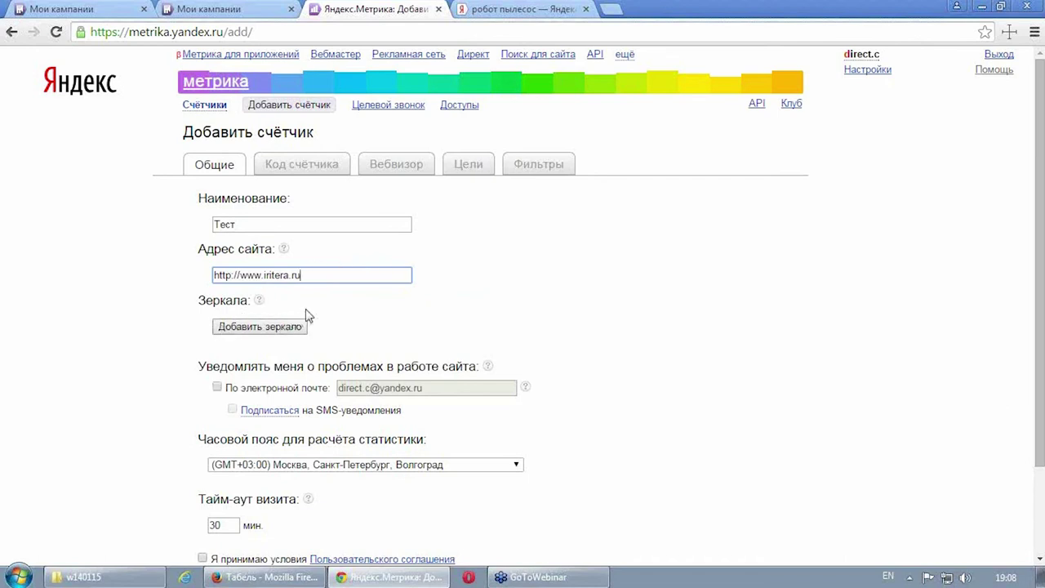
{"action": "scroll", "coordinate": [450, 289], "scroll_direction": "down", "scroll_amount": 3}
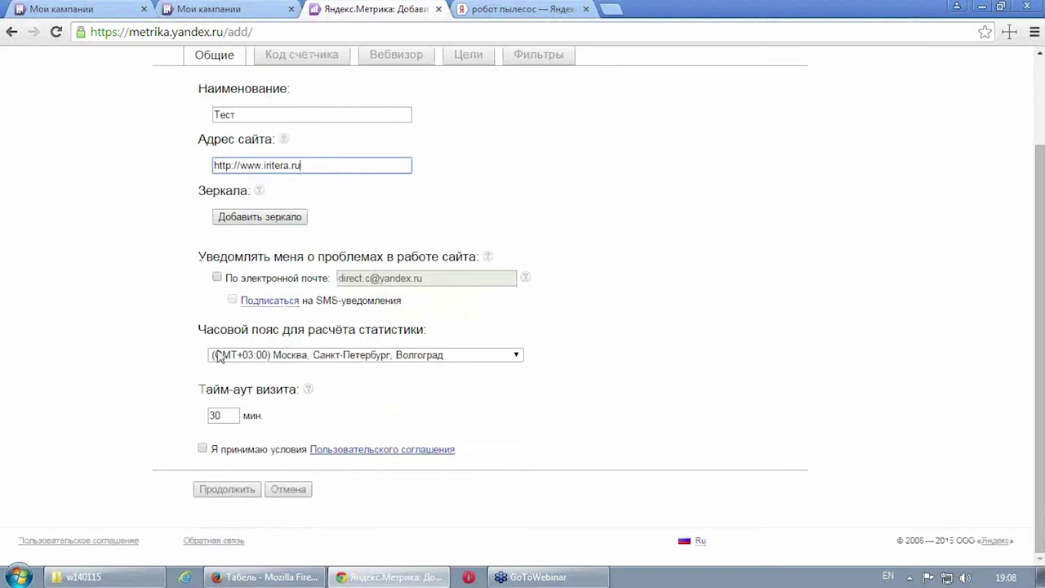
{"action": "left_click", "coordinate": [214, 454]}
{"action": "left_click", "coordinate": [203, 448]}
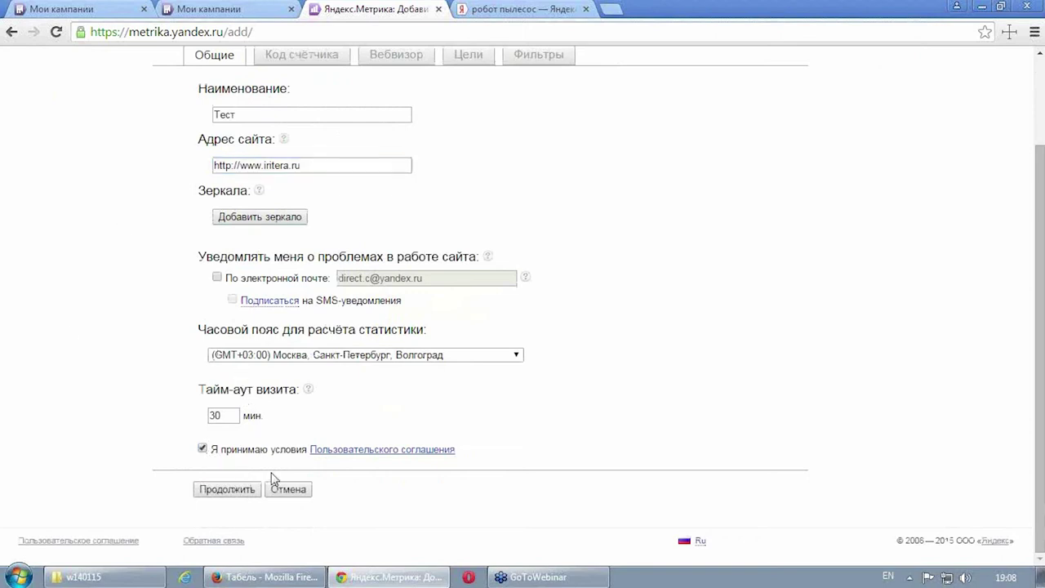
{"action": "left_click", "coordinate": [231, 492]}
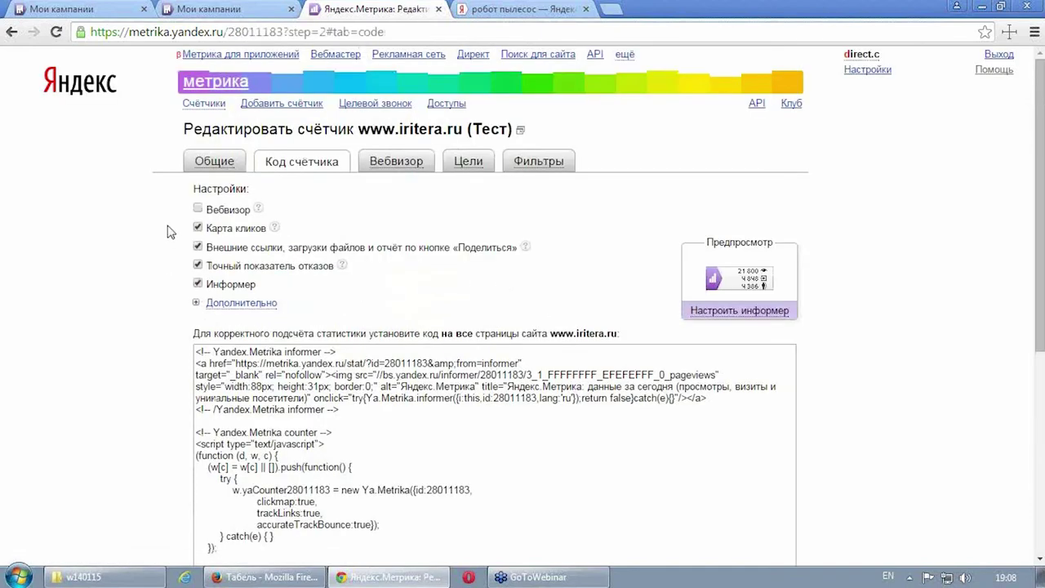
Step: Remove the informer from the Тест counter code and set it to 'В одну строку' under Дополнительно
{"action": "scroll", "coordinate": [165, 245], "scroll_direction": "down", "scroll_amount": 3}
{"action": "scroll", "coordinate": [165, 253], "scroll_direction": "down", "scroll_amount": 2}
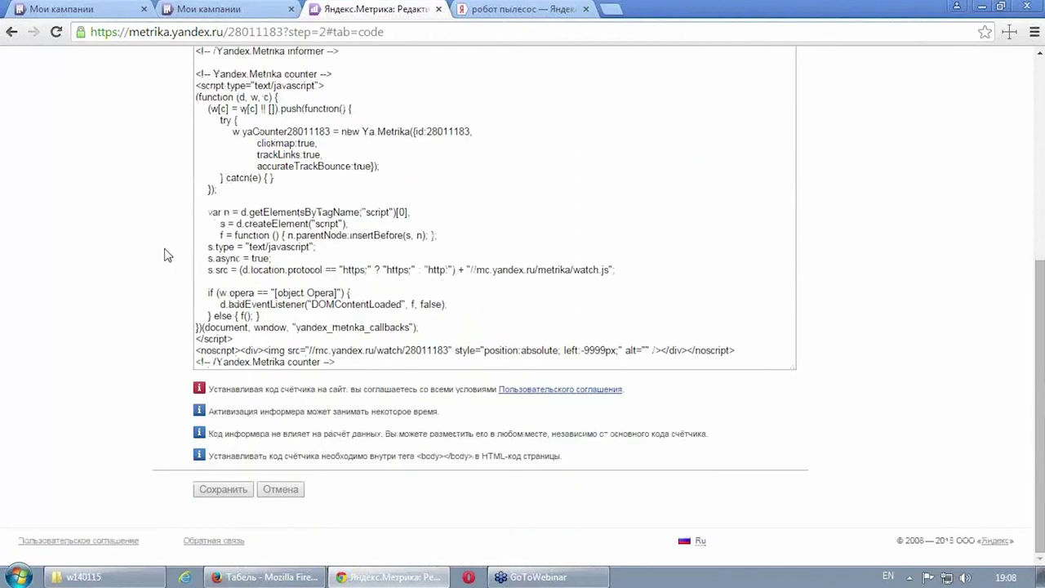
{"action": "scroll", "coordinate": [163, 253], "scroll_direction": "up", "scroll_amount": 4}
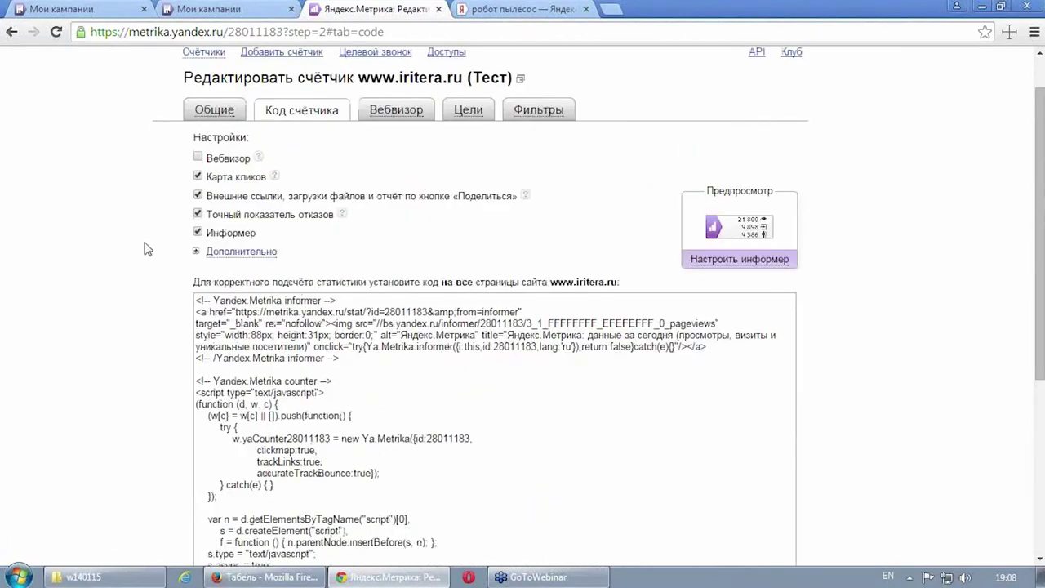
{"action": "left_click", "coordinate": [197, 232]}
{"action": "scroll", "coordinate": [116, 291], "scroll_direction": "down", "scroll_amount": 1}
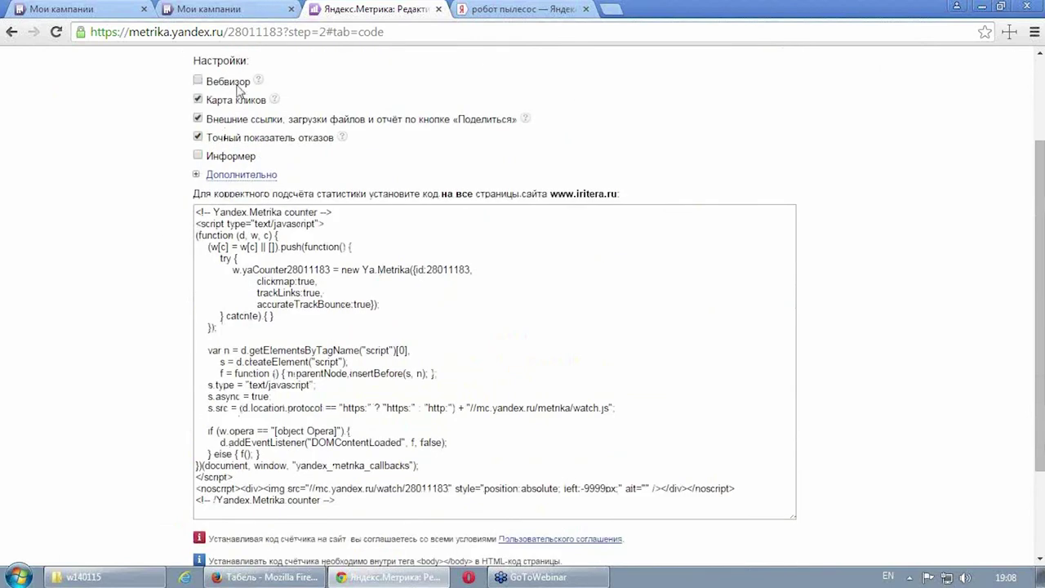
{"action": "scroll", "coordinate": [208, 239], "scroll_direction": "down", "scroll_amount": 1}
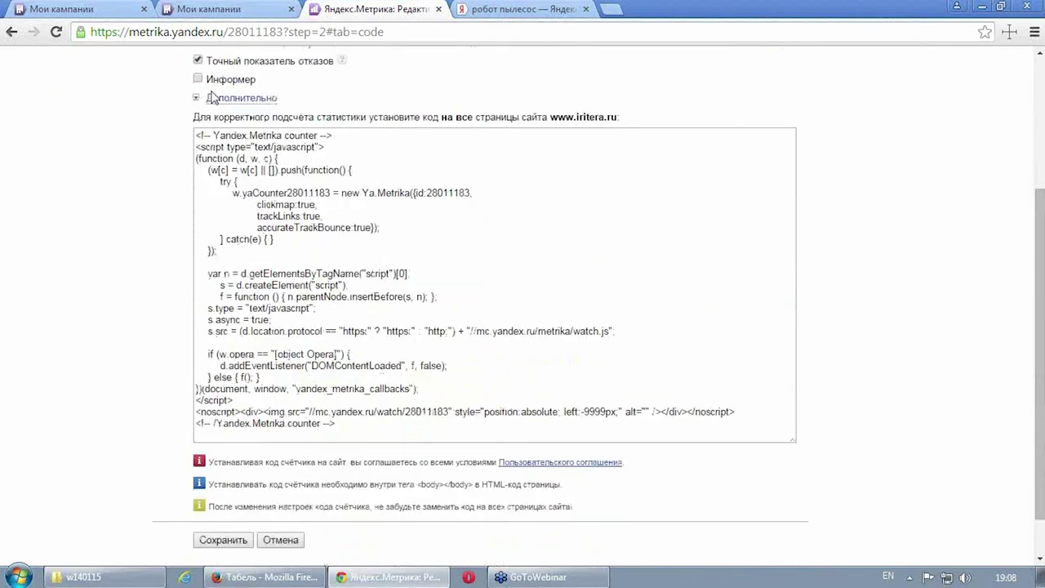
{"action": "left_click", "coordinate": [197, 97]}
{"action": "left_click", "coordinate": [201, 210]}
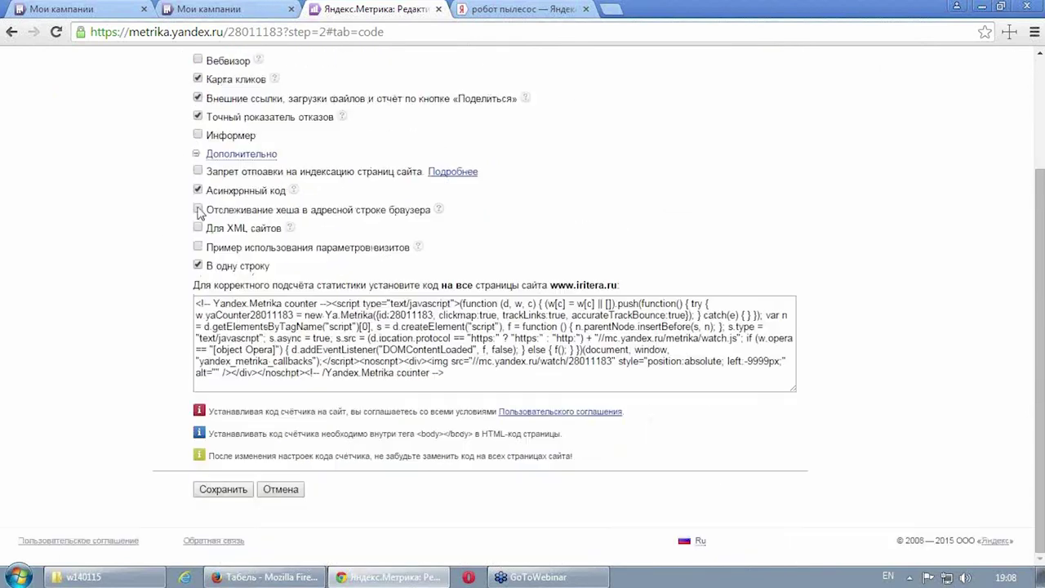
{"action": "left_click", "coordinate": [417, 365]}
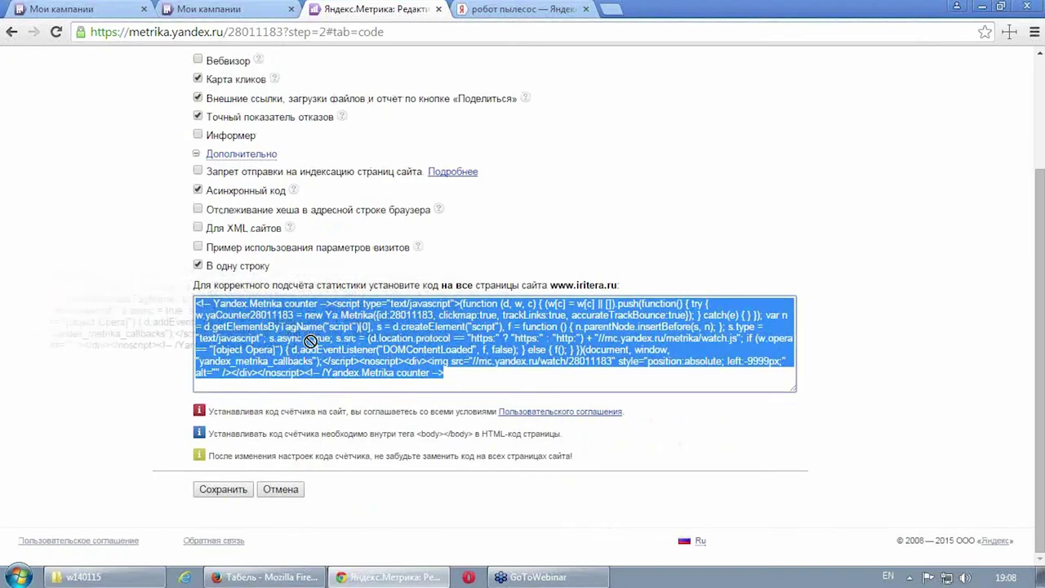
{"action": "right_click", "coordinate": [395, 341]}
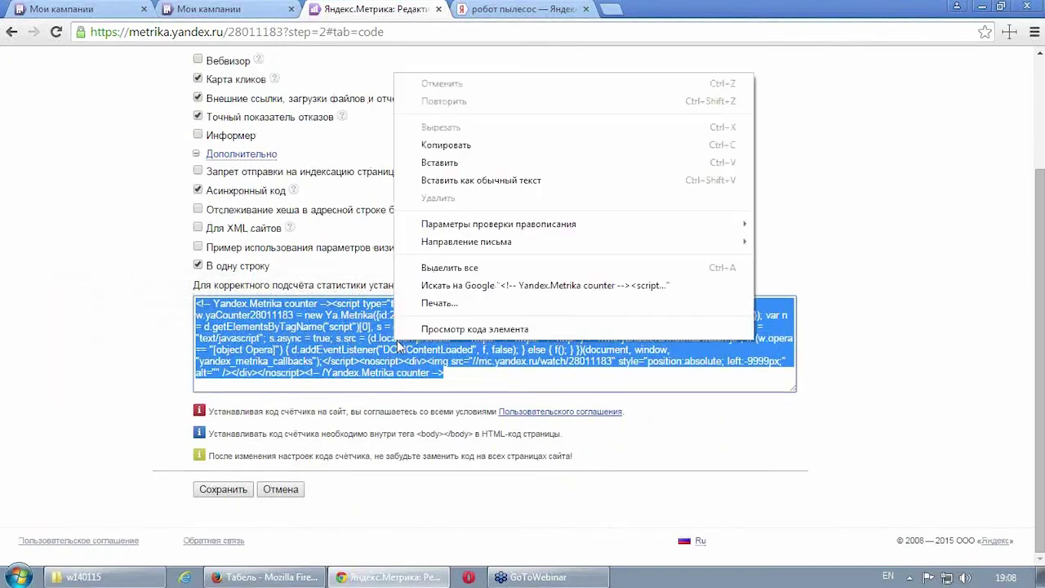
{"action": "left_click", "coordinate": [495, 147]}
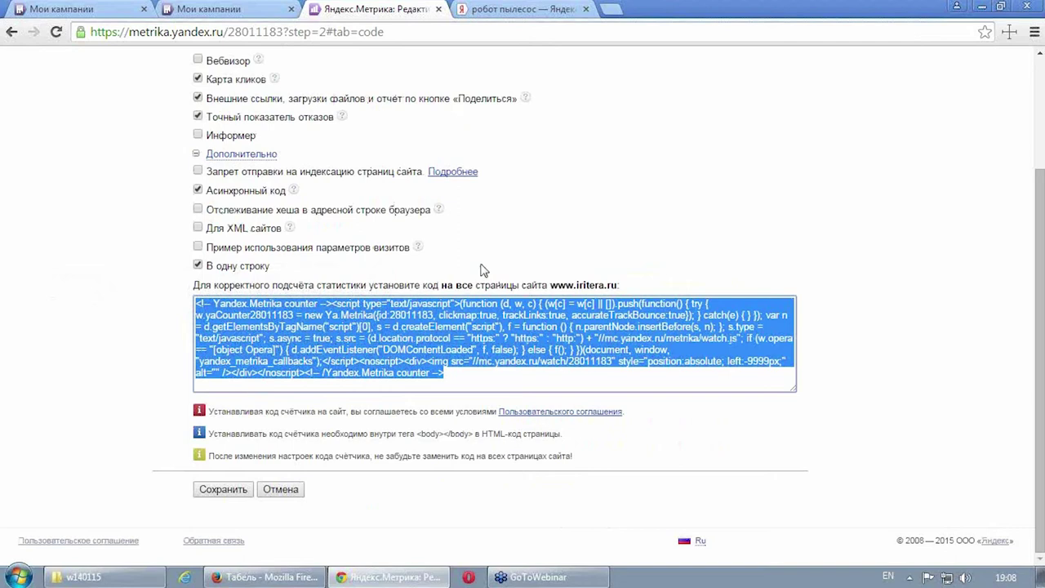